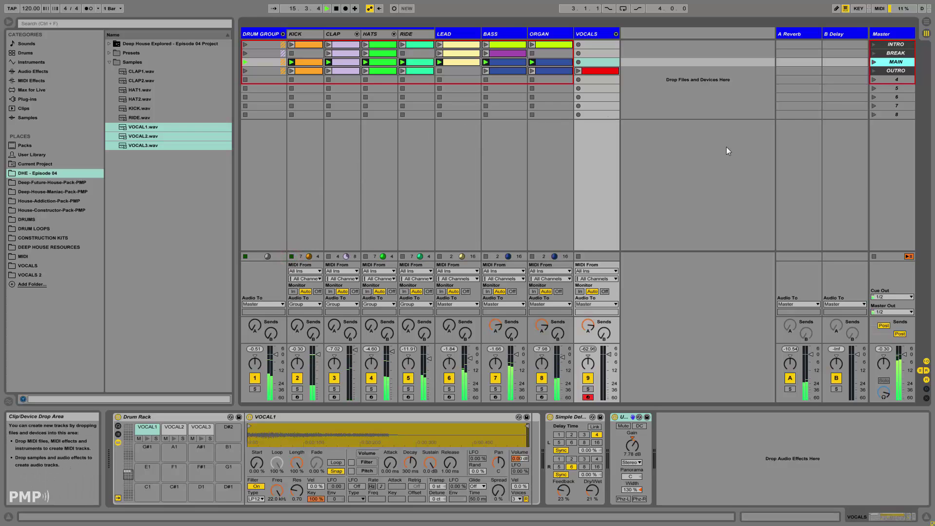
Play the finished set's BREAK, MAIN and OUTRO scenes in turn to hear the target track
click(874, 53)
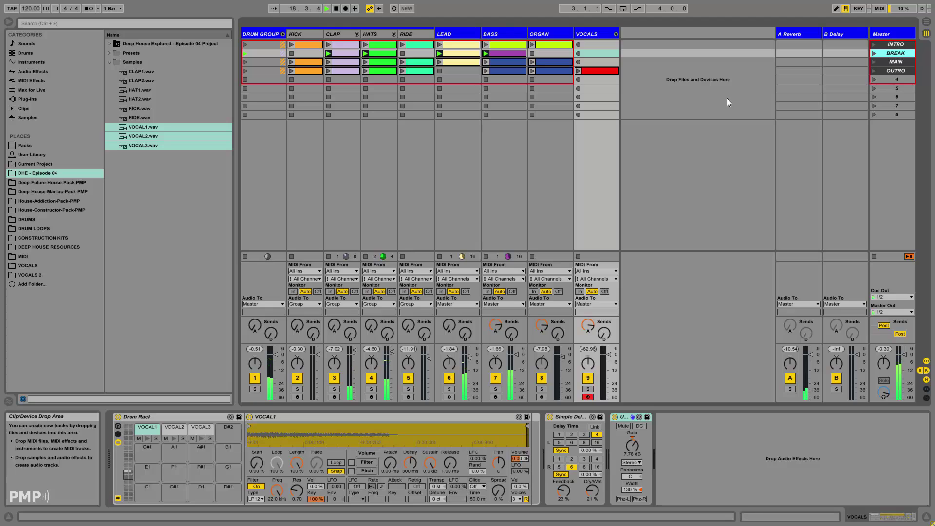
click(899, 62)
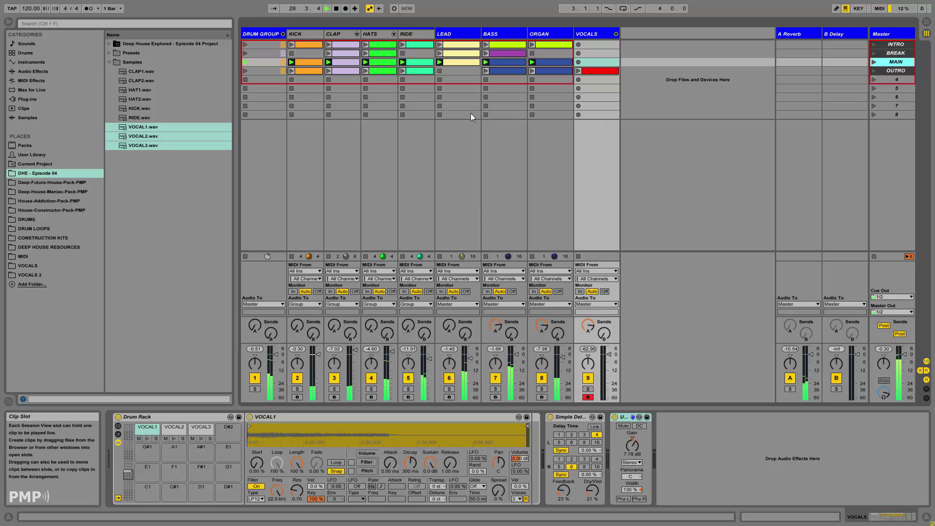
click(185, 43)
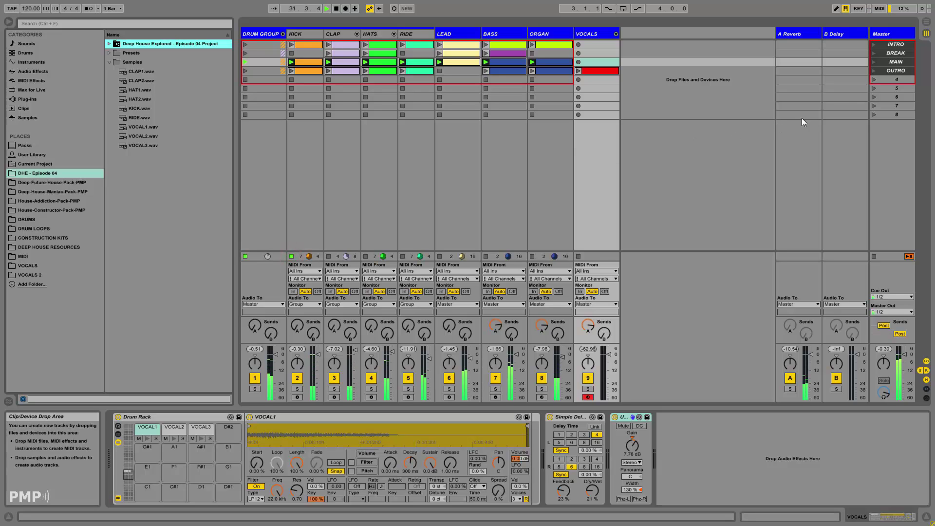
click(874, 70)
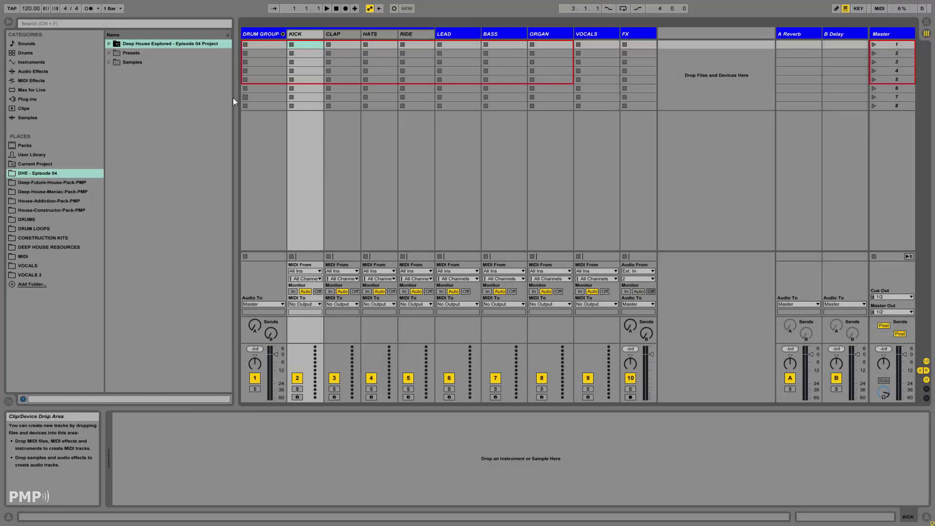
Expand the Samples folder of DHE - Episode 04 and audition its clap, hat, kick, ride and vocal samples one after another
click(147, 44)
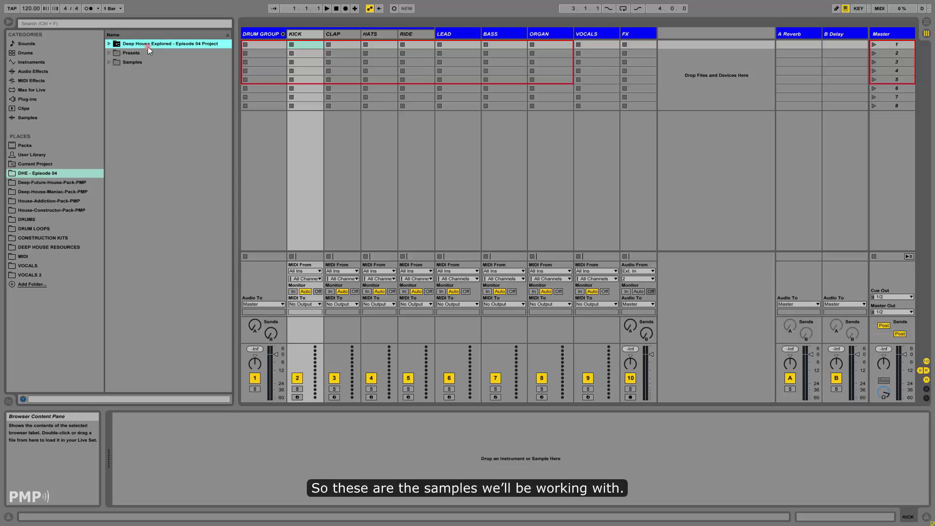
click(108, 63)
click(126, 73)
key(Down)
key(Down)
key(Down)
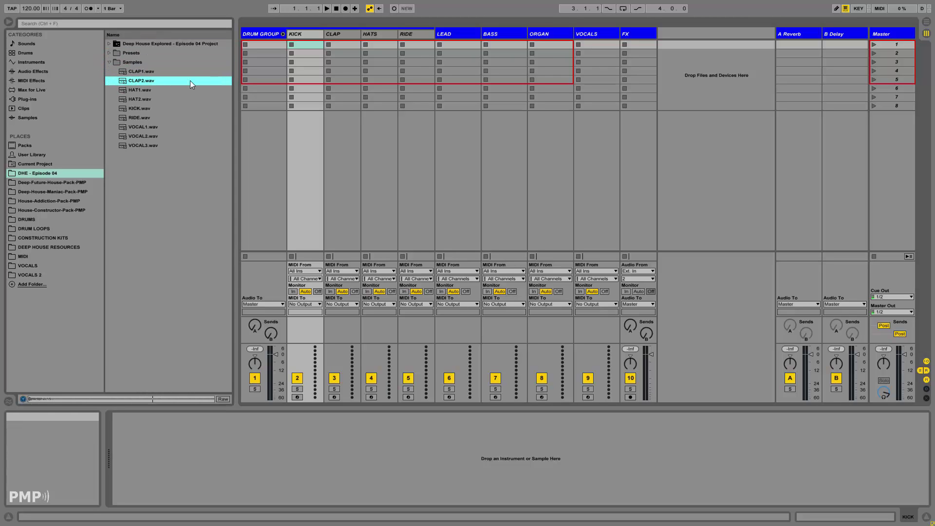
key(Down)
key(Down)
key(Down)
key(Down)
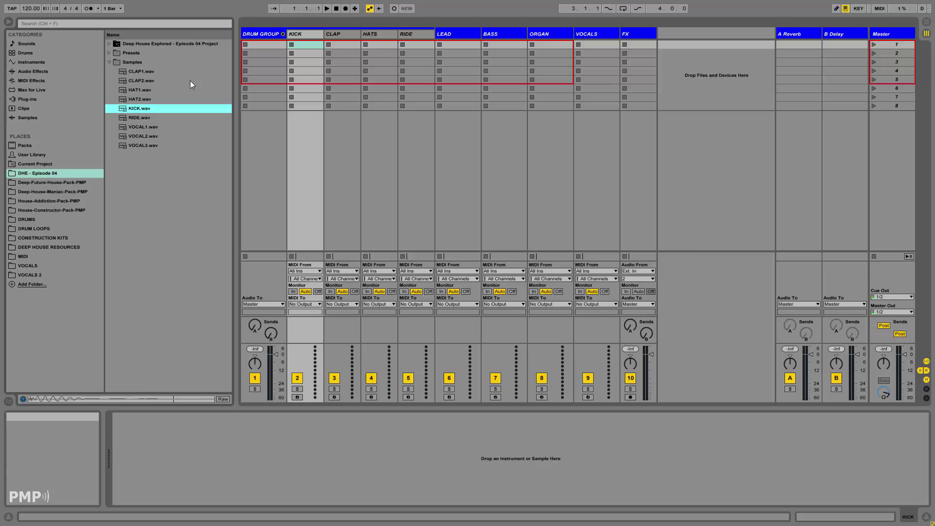
key(Down)
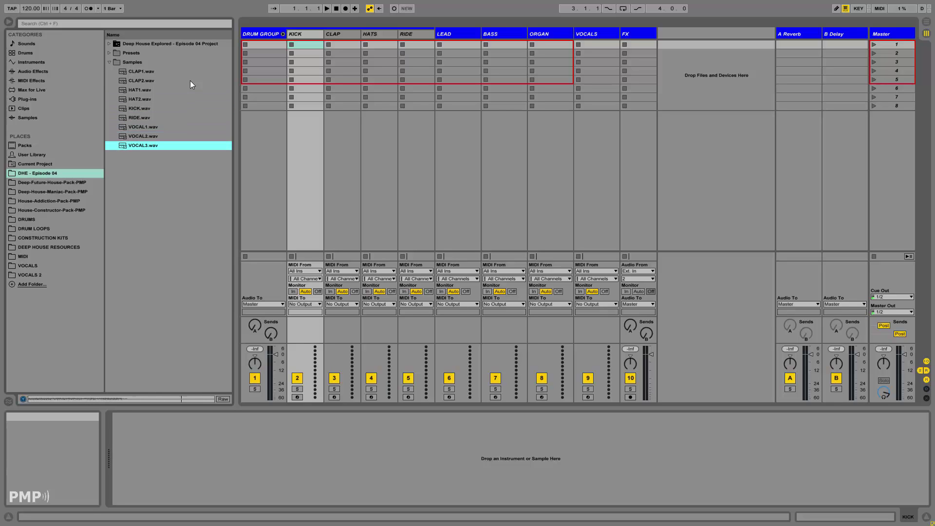
Load Simpler with KICK.wav on the KICK track, setting its volume to 0.00 dB and velocity sensitivity to 0.0 %
click(30, 62)
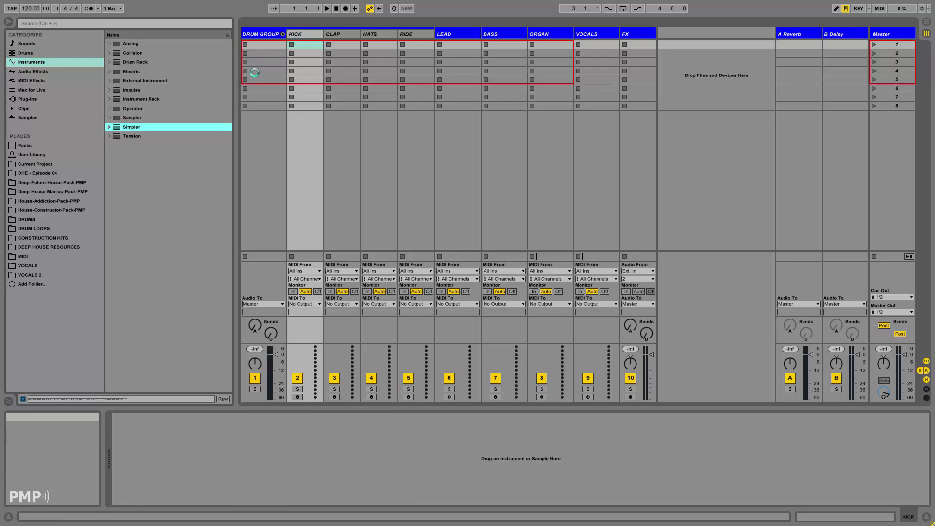
drag(254, 72, 306, 72)
click(38, 173)
click(138, 108)
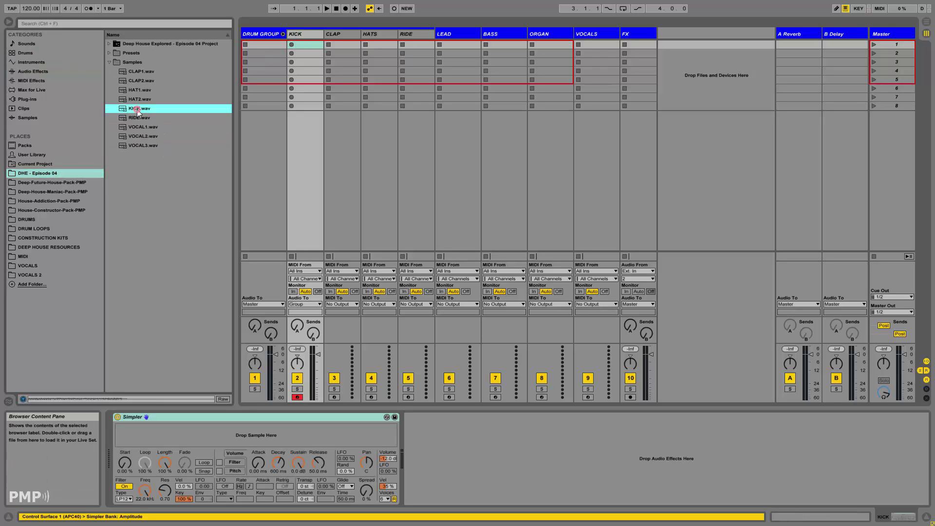
drag(138, 107, 258, 439)
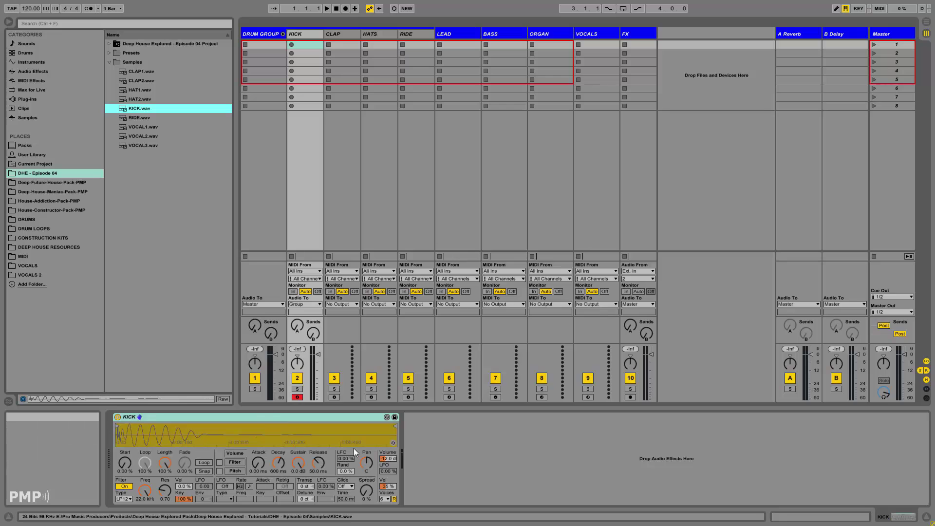
click(394, 459)
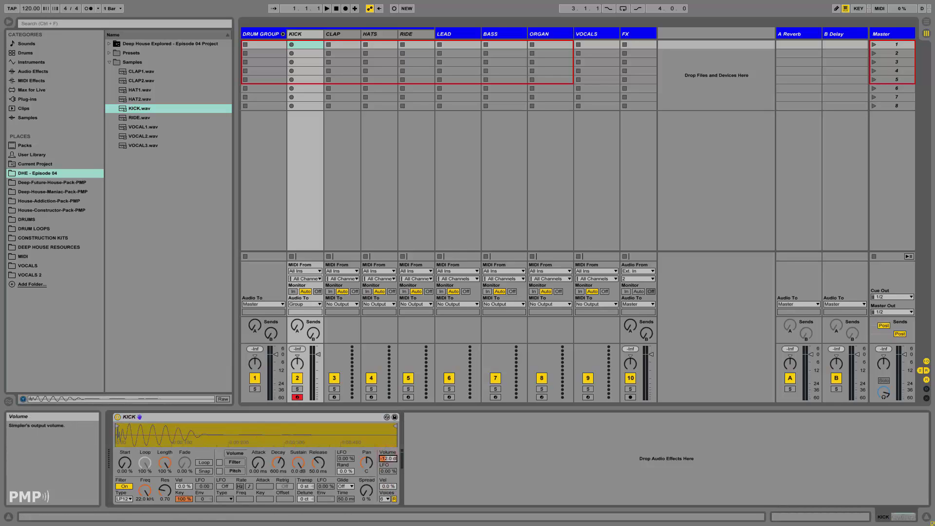
key(a)
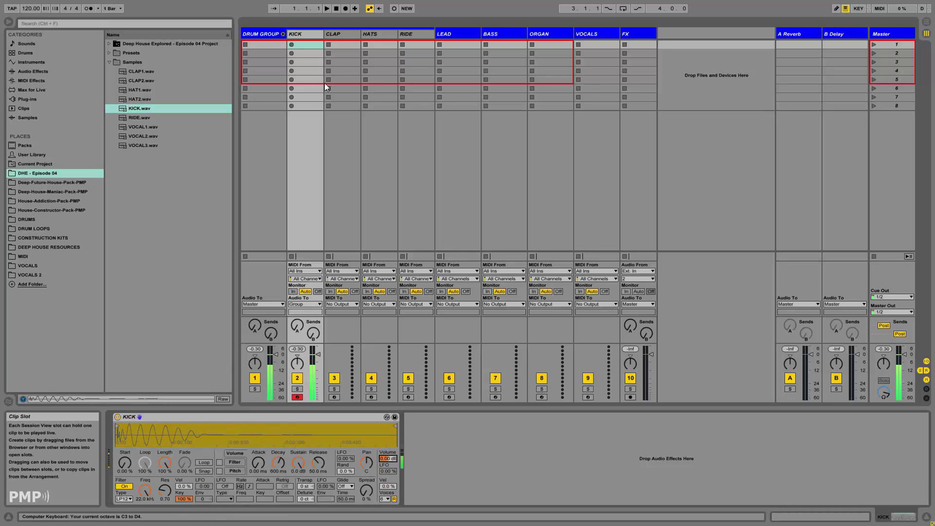
Create and launch a clip in the KICK track's first slot, filling its bar with four one-beat C3 notes
double_click(302, 44)
click(291, 38)
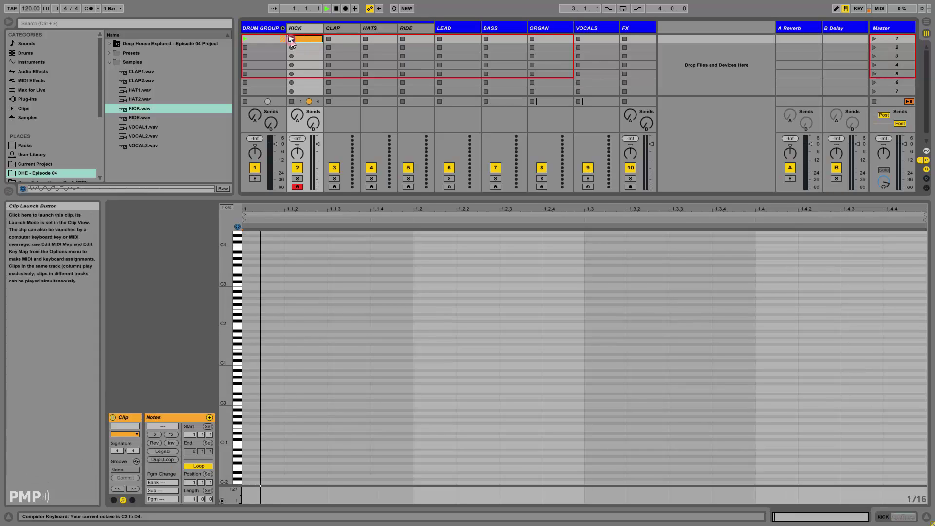
double_click(257, 316)
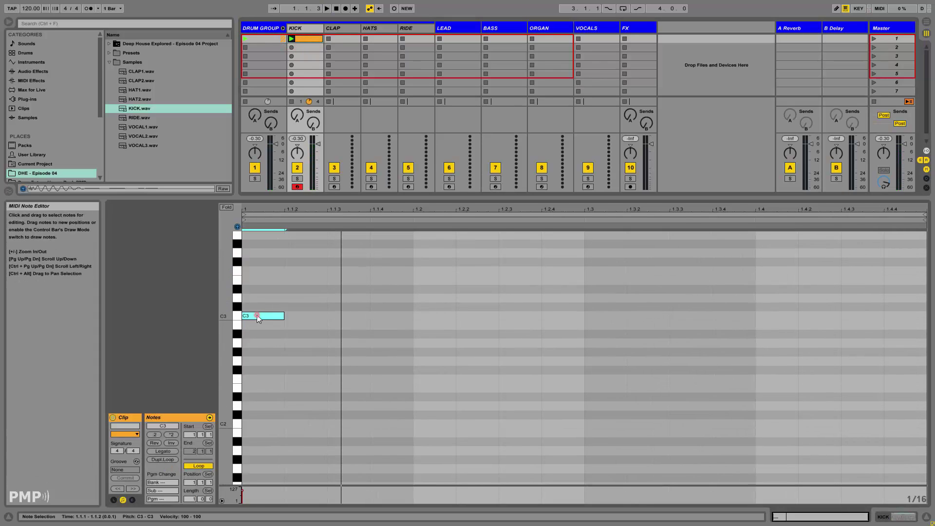
drag(283, 316, 408, 316)
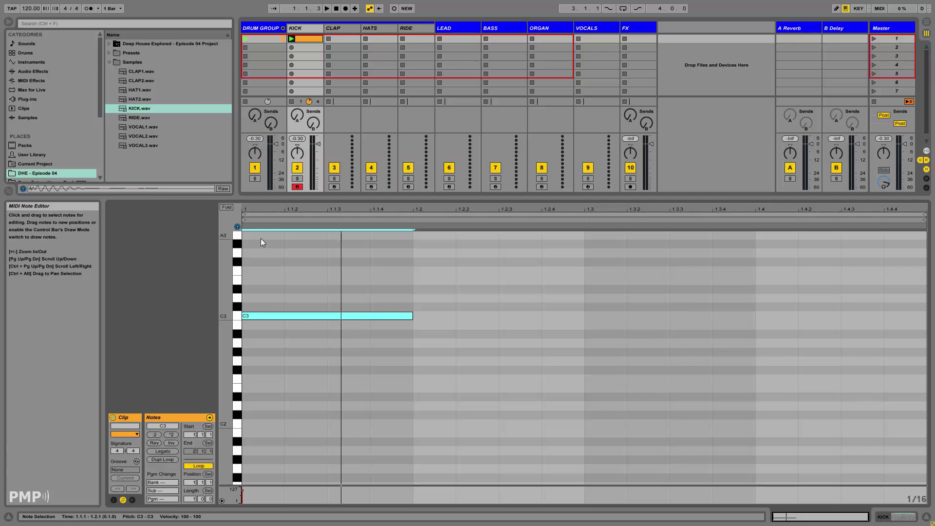
key(ctrl+d)
key(ctrl+d)
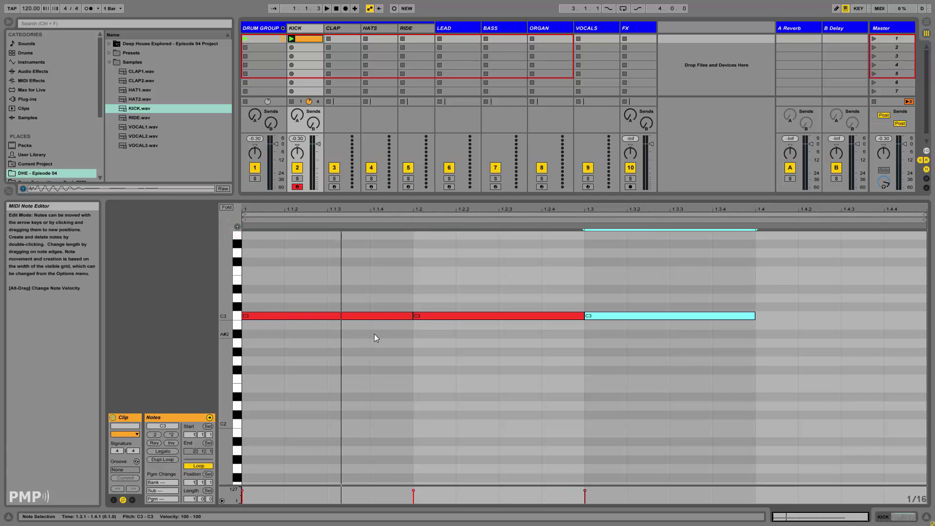
key(ctrl+d)
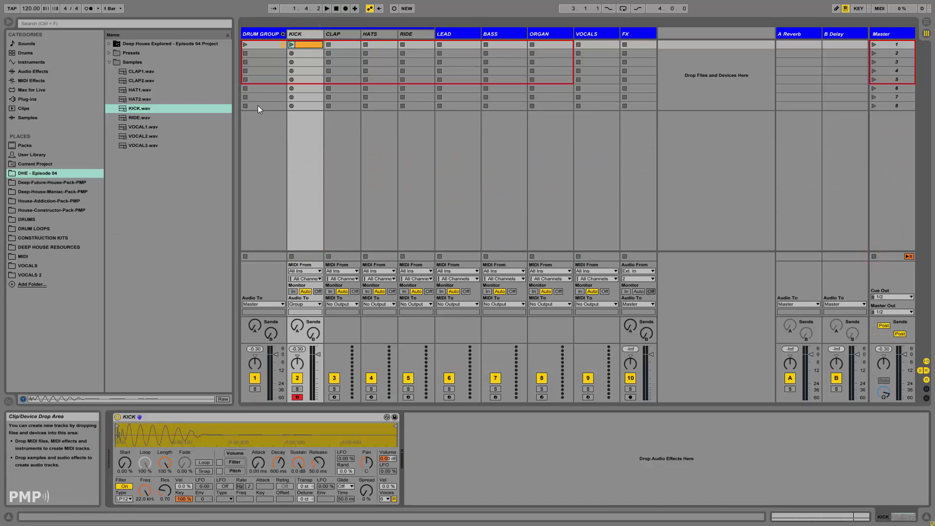
Load a Drum Rack on the CLAP track and put CLAP1.wav and CLAP2.wav on the C2 and C#2 pads
click(146, 81)
click(151, 74)
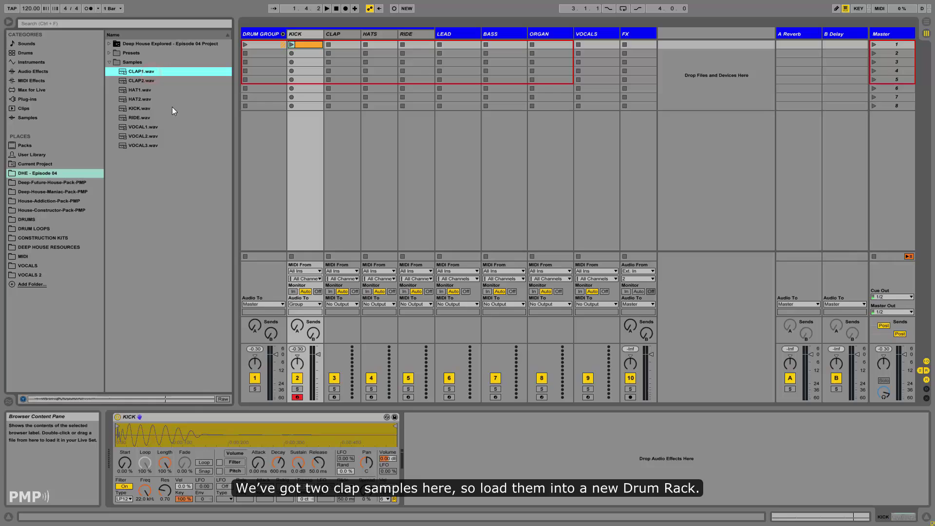
click(34, 62)
click(131, 63)
drag(132, 62, 342, 146)
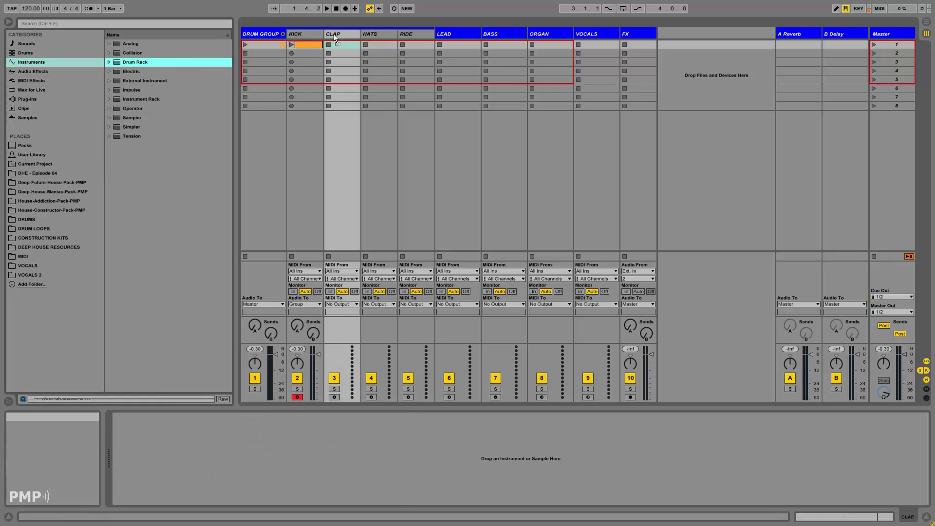
click(39, 173)
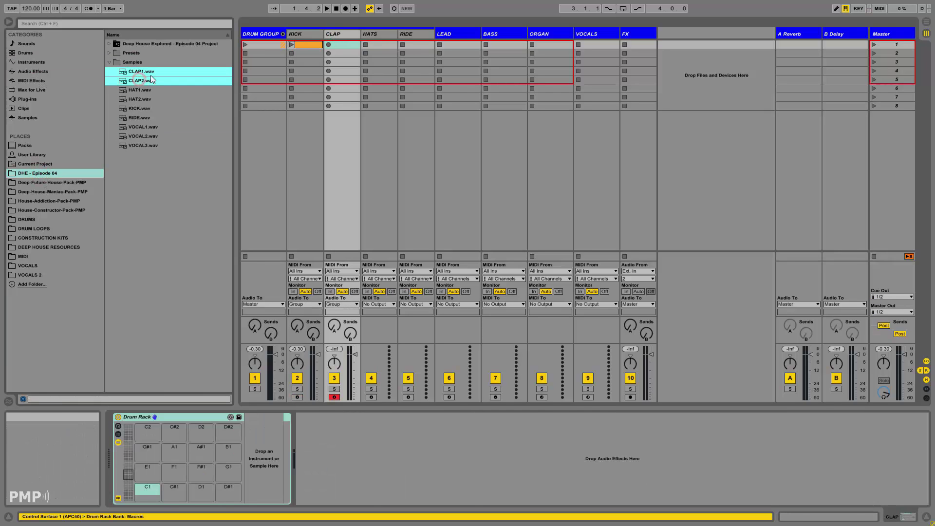
drag(138, 77, 154, 431)
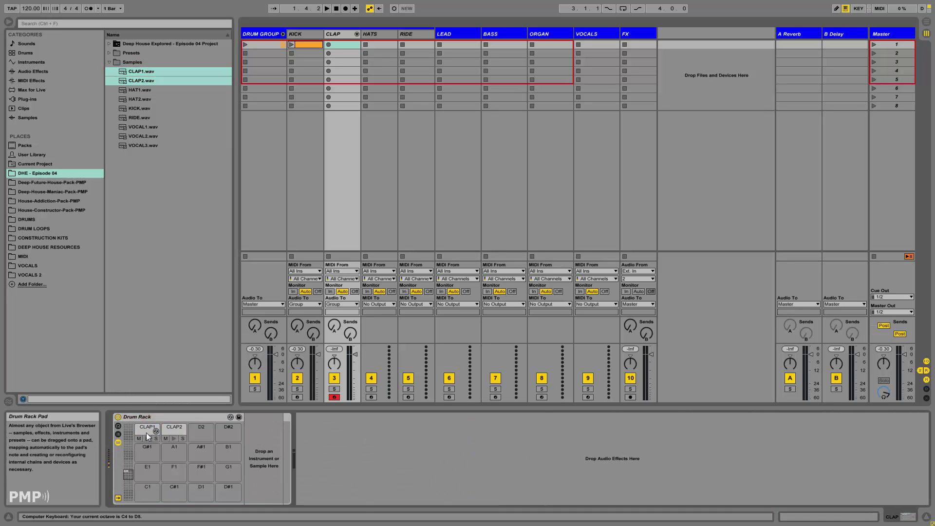
Preview the CLAP1 and CLAP2 pads of the Drum Rack
click(147, 438)
click(147, 439)
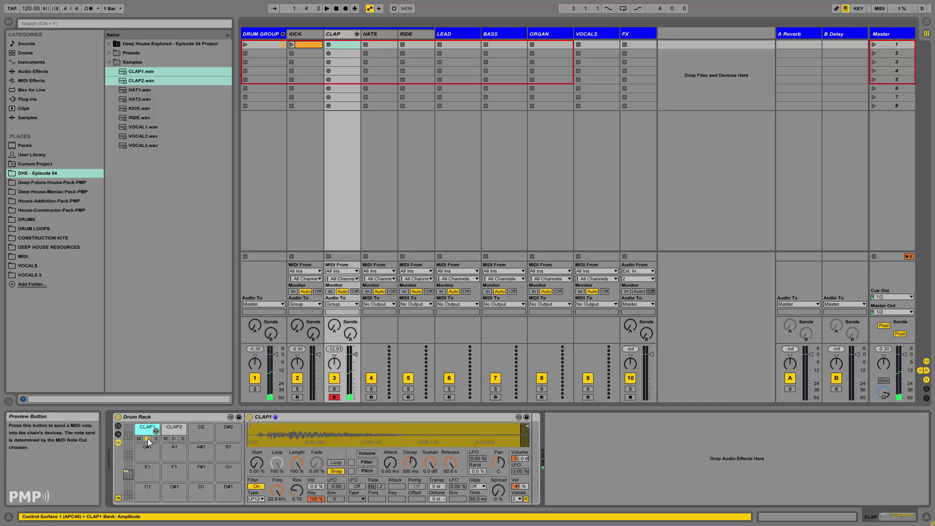
click(174, 439)
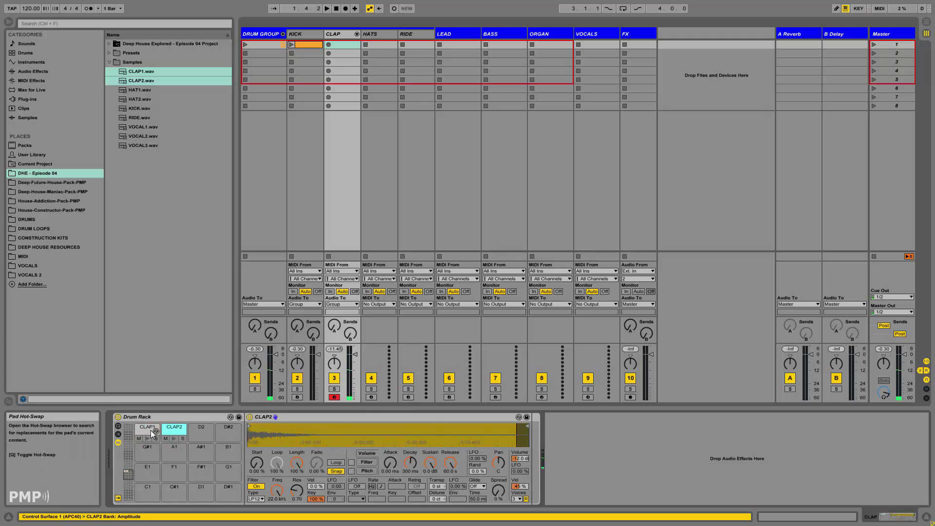
Create and launch a clip in the CLAP track's first slot with one-beat CLAP1 notes slightly ahead of beats 2 and 4
double_click(349, 44)
click(328, 39)
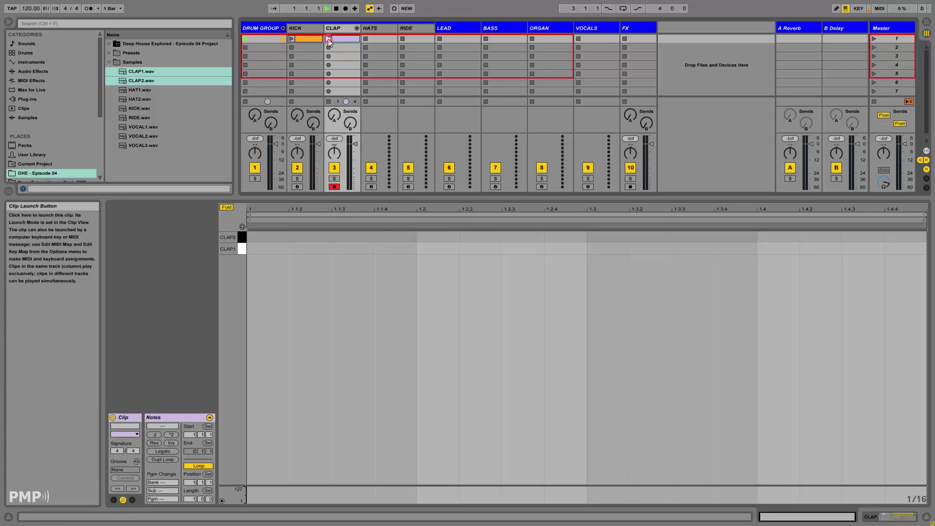
double_click(431, 248)
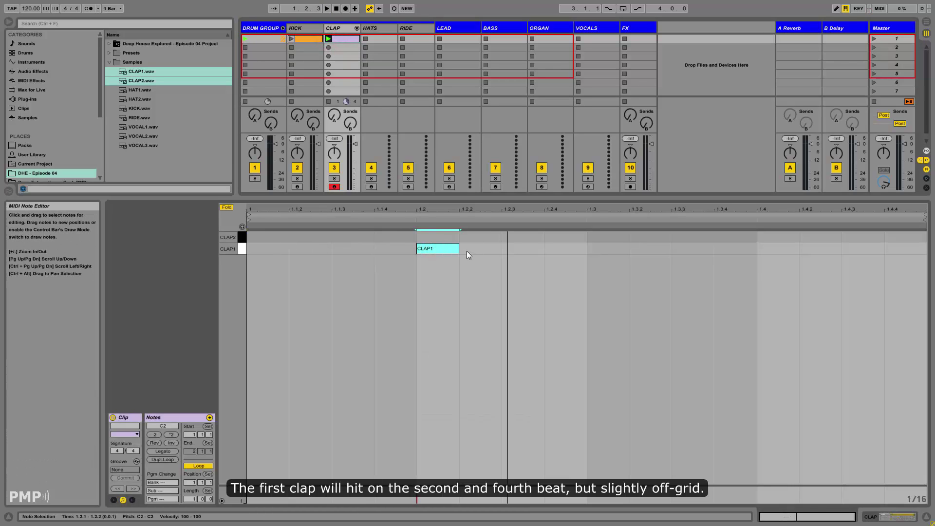
double_click(779, 253)
mouse_move(831, 238)
mouse_down()
mouse_move(443, 255)
mouse_move(586, 249)
mouse_move(553, 253)
mouse_up()
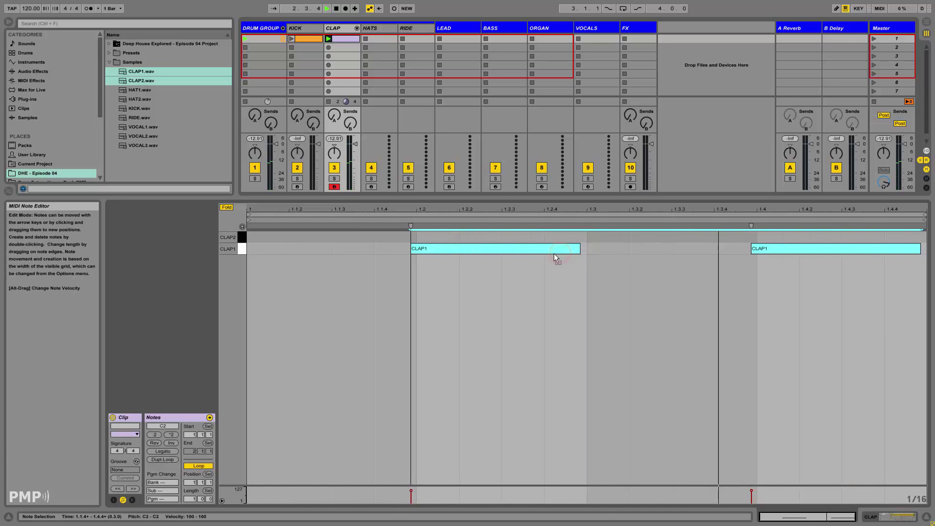
Play the kick clip alongside the claps and shift both CLAP1 notes slightly further ahead of the beat
click(292, 39)
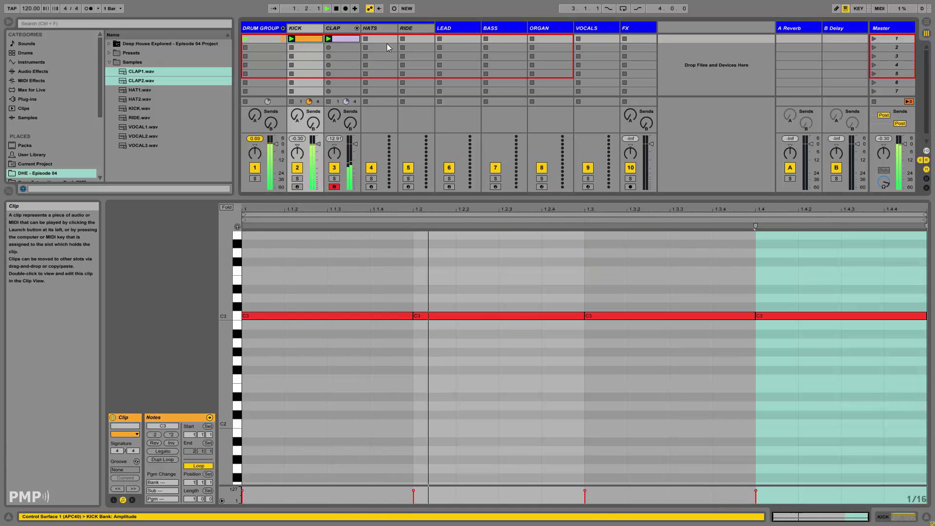
click(349, 41)
drag(398, 238, 755, 250)
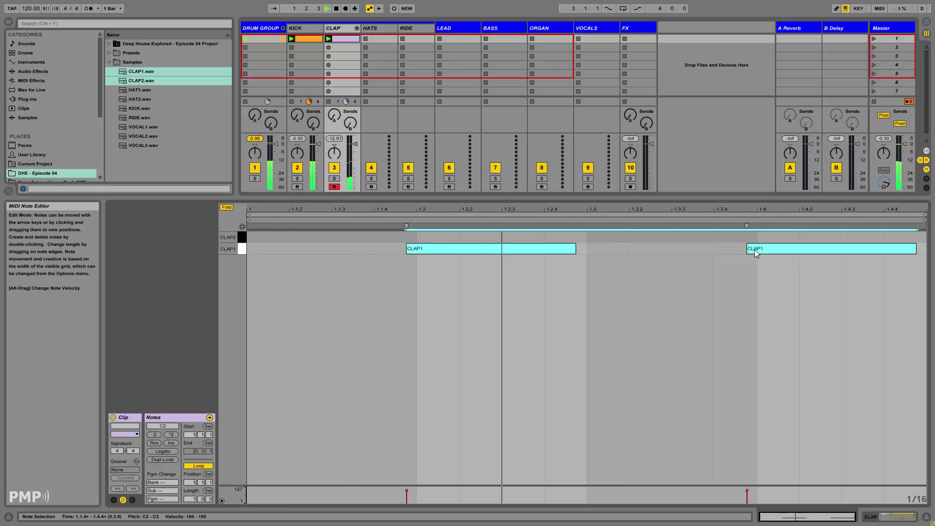
click(666, 250)
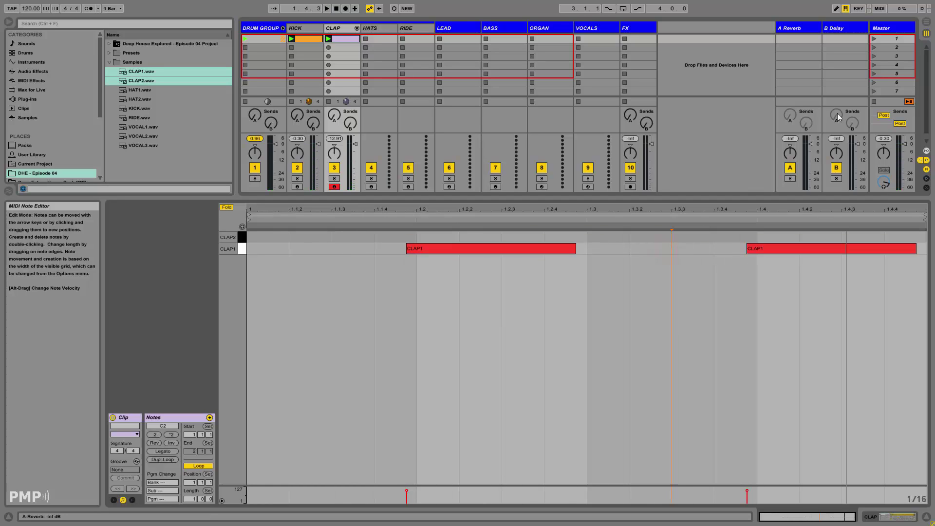
Play the clap clip alone, add a CLAP2 note at 1.4.4 and duplicate the loop to two bars
click(874, 102)
click(328, 39)
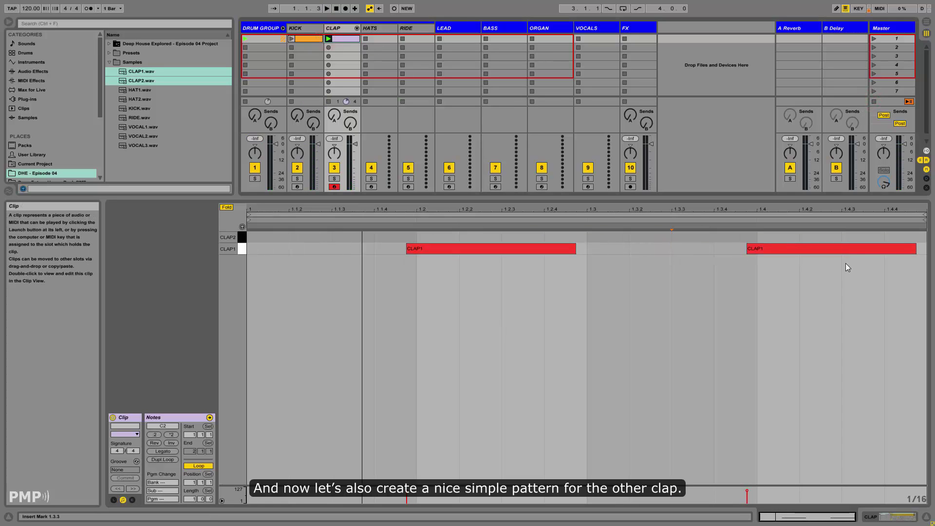
double_click(898, 237)
click(764, 238)
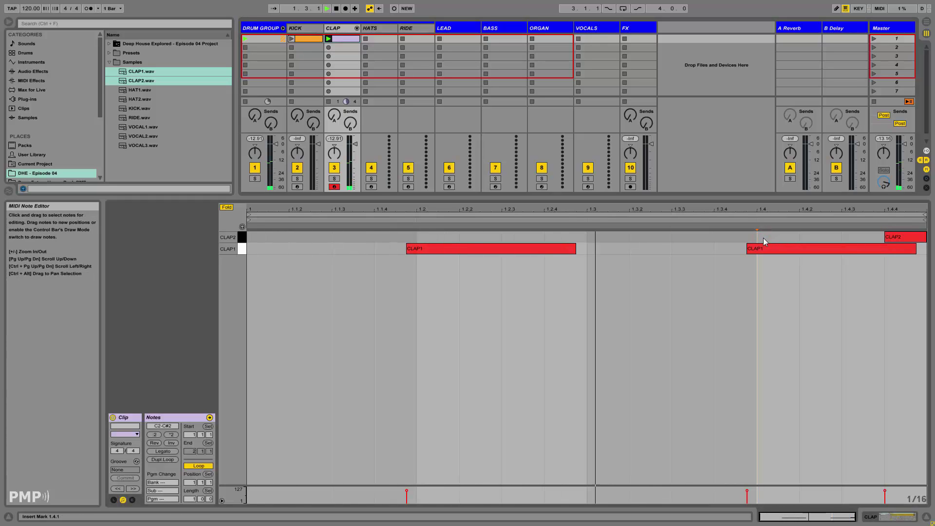
click(752, 214)
key(ctrl+d)
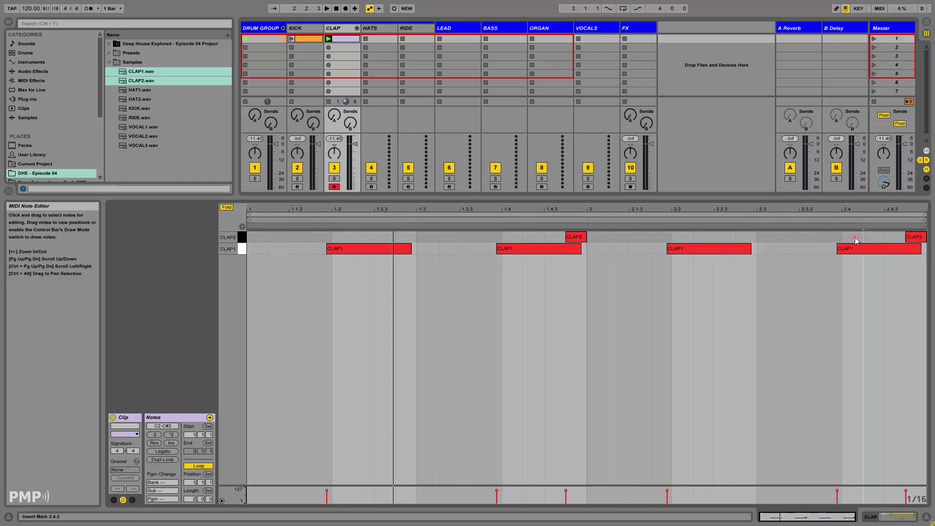
Add CLAP2 notes at 2.4 and 2.3.2 in the clap clip and raise the CLAP track's volume slightly
double_click(852, 237)
double_click(790, 237)
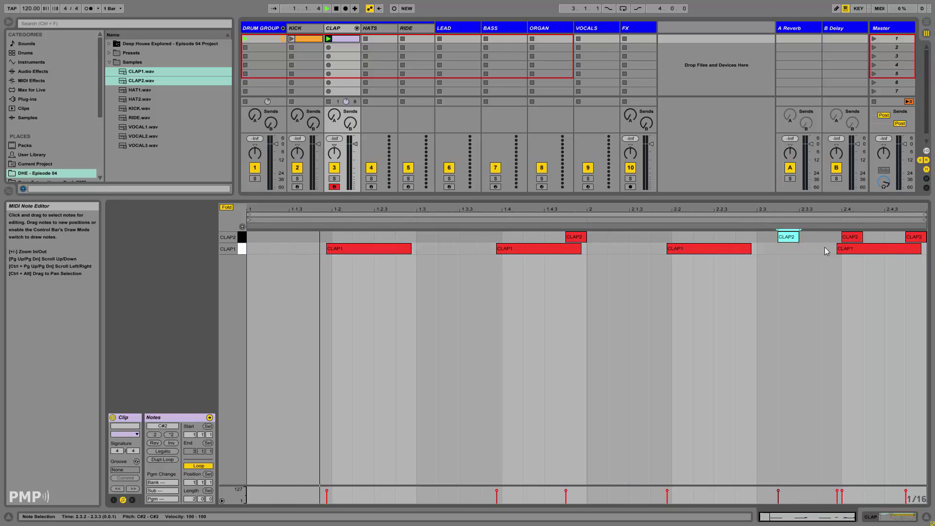
drag(355, 145, 356, 141)
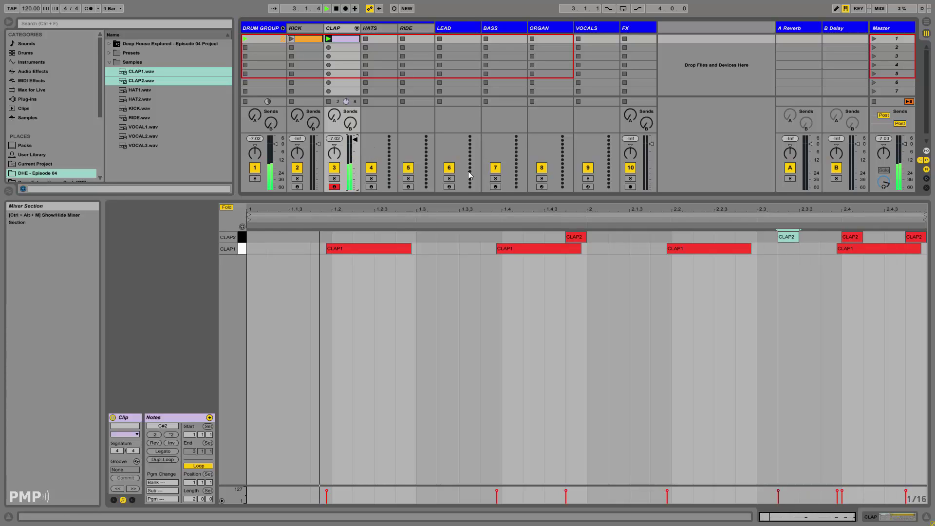
Audition HAT2.wav and HAT1.wav from the sample folder and add a Drum Rack to the HATS track
click(343, 28)
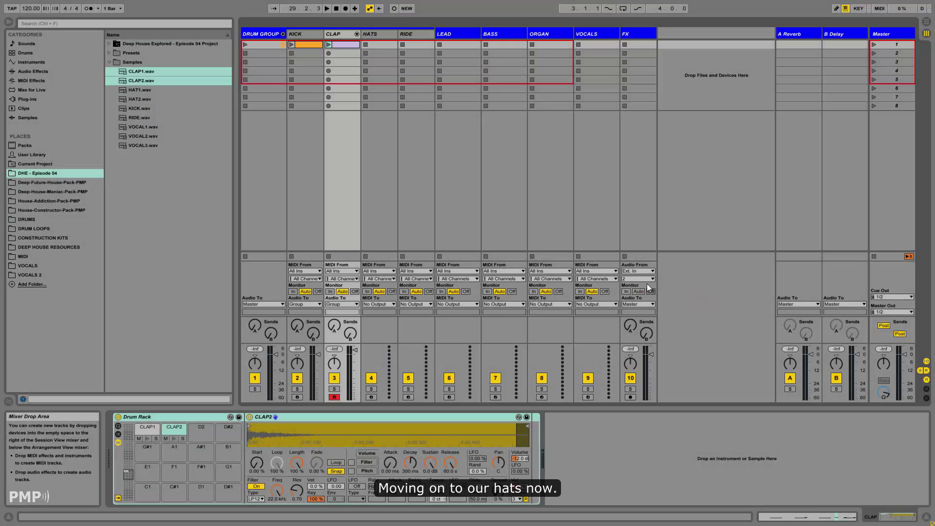
click(143, 97)
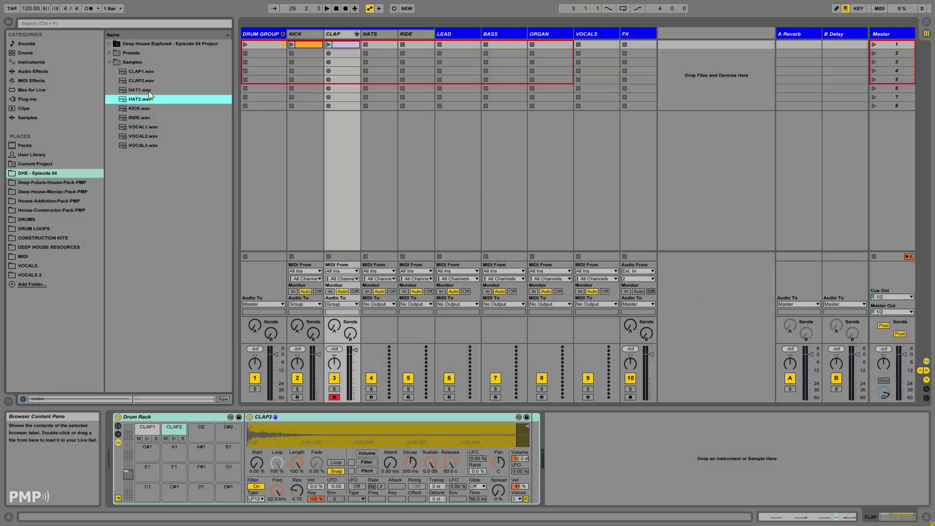
click(148, 92)
click(37, 63)
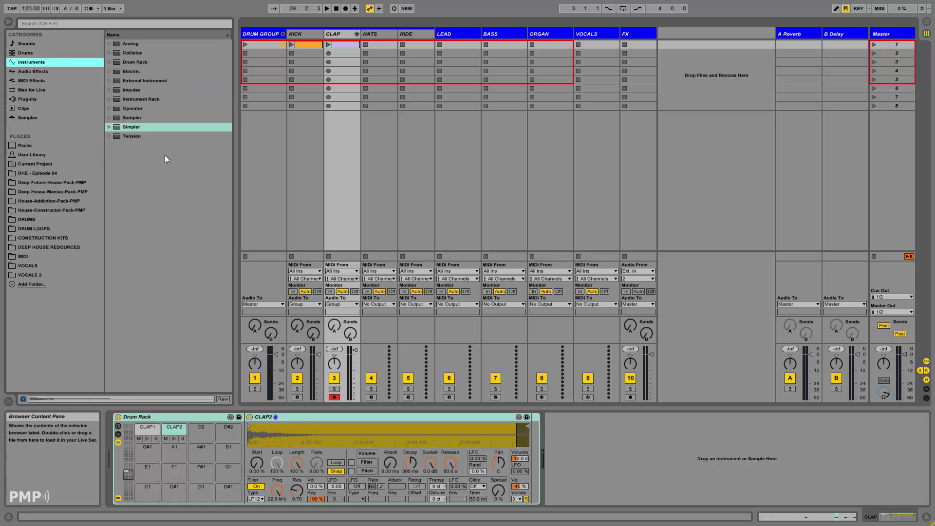
drag(136, 62, 379, 147)
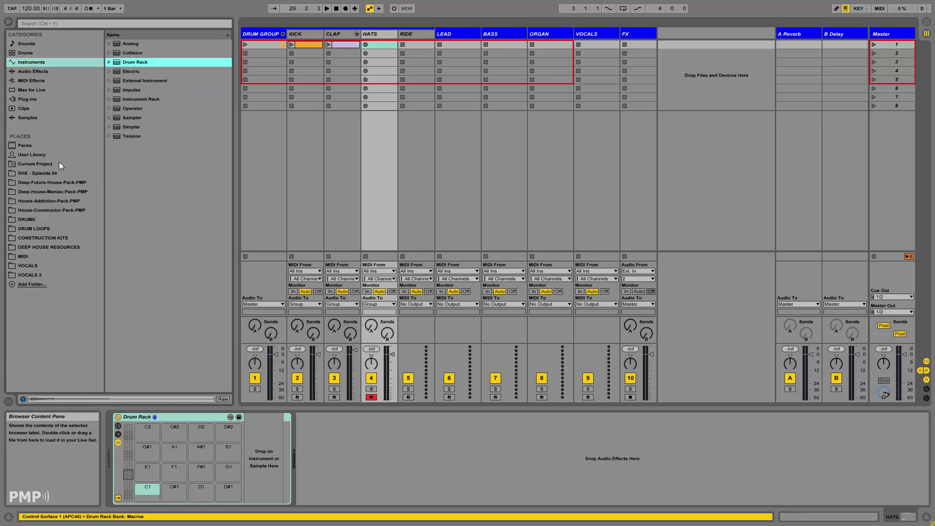
Load HAT1.wav and HAT2.wav onto the C2 and C#2 pads of the HATS Drum Rack and select the HAT2 pad
click(39, 174)
shift+click(141, 98)
drag(141, 99, 147, 430)
click(174, 431)
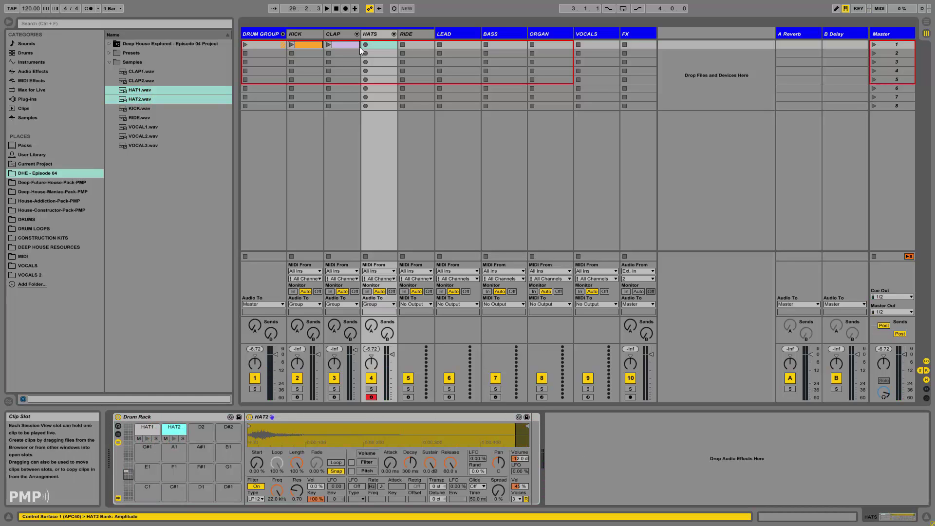
Create a clip in the HATS track's first slot with off-beat HAT2 notes at 1.1.3, 1.2.3, 1.3.3 and 1.4.3
double_click(380, 45)
click(341, 255)
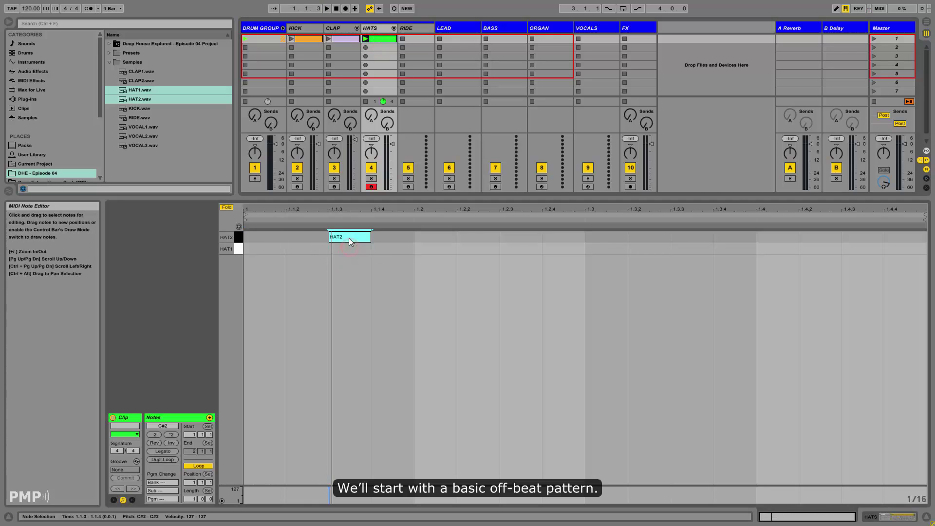
key(space)
double_click(519, 239)
double_click(691, 239)
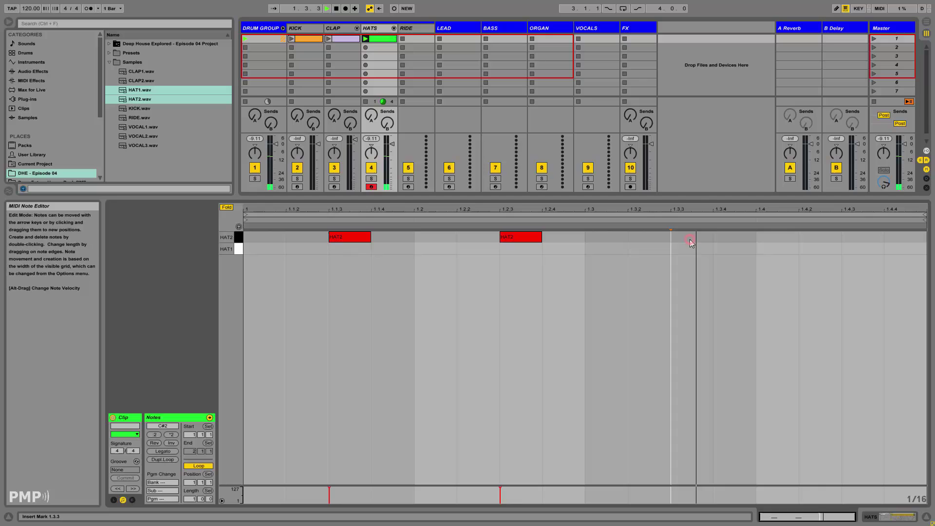
double_click(858, 238)
Layer HAT1 notes under the four off-beat HAT2 notes and raise the HATS track's volume to about 2 dB
drag(867, 249, 343, 247)
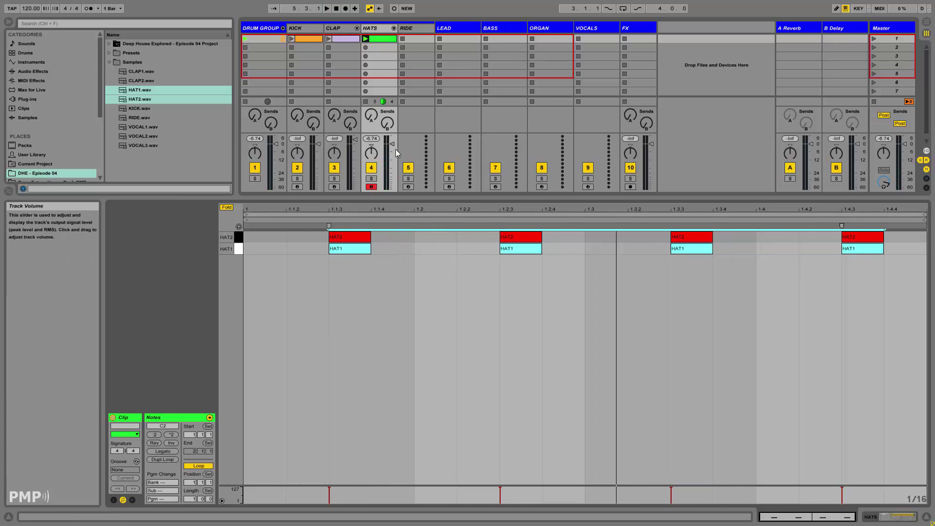
drag(395, 145, 396, 140)
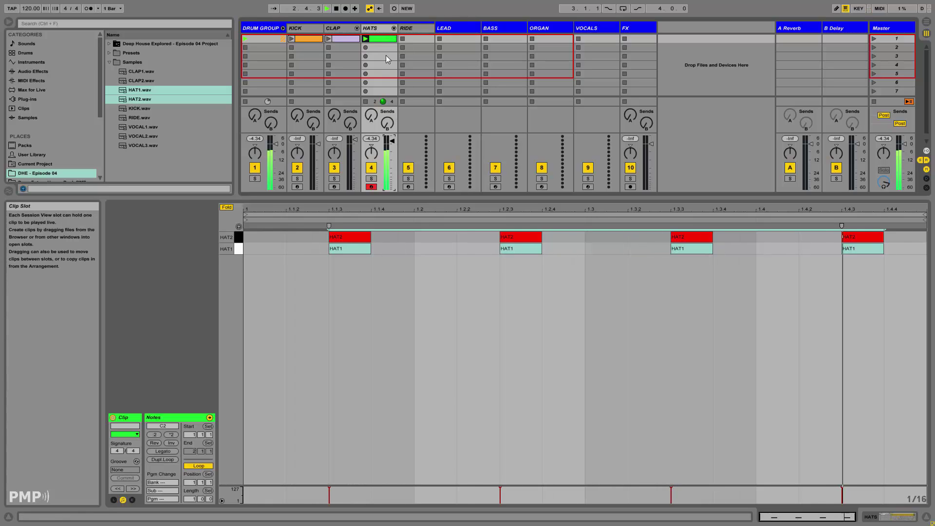
key(space)
Set the note grid to 1/32 and add a HAT2 note just before 1.1.3 and a HAT1/HAT2 pair just before 1.3.3
key(ctrl+a)
right_click(445, 244)
click(516, 388)
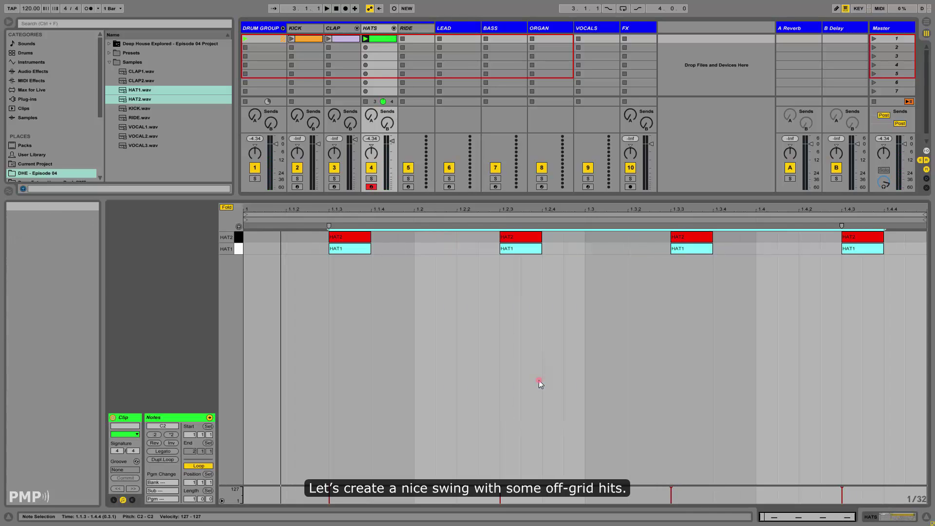
double_click(316, 237)
key(space)
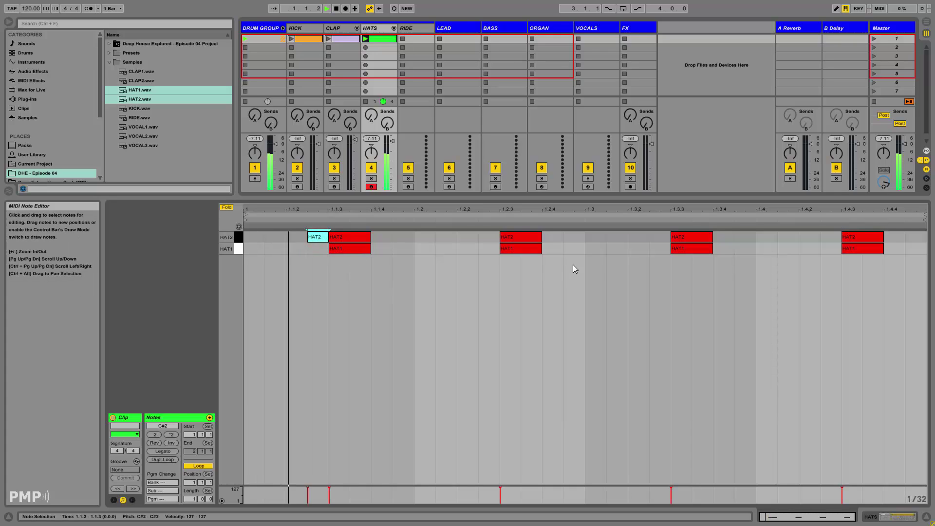
double_click(659, 237)
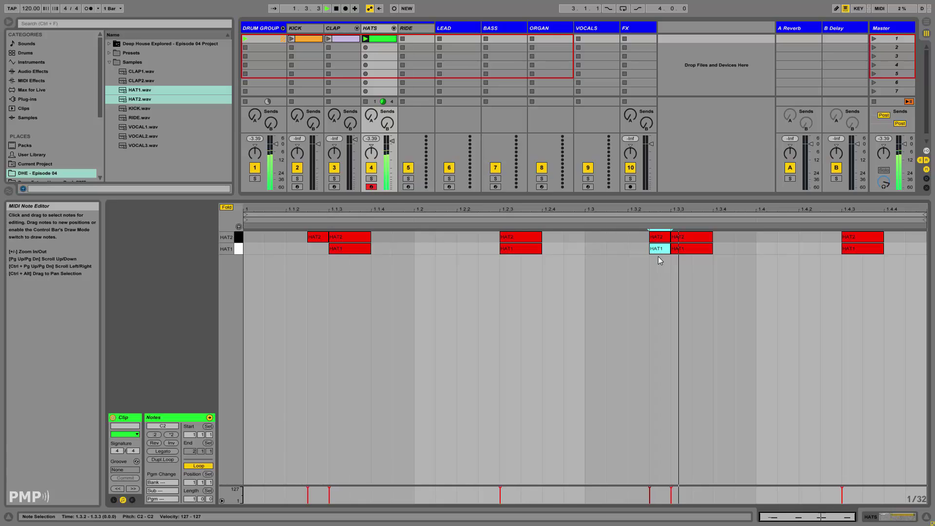
Extend the starts of the short HAT2 note before 1.1.3 and the HAT1/HAT2 pair before 1.3.3 slightly earlier, off the grid
drag(307, 239, 301, 240)
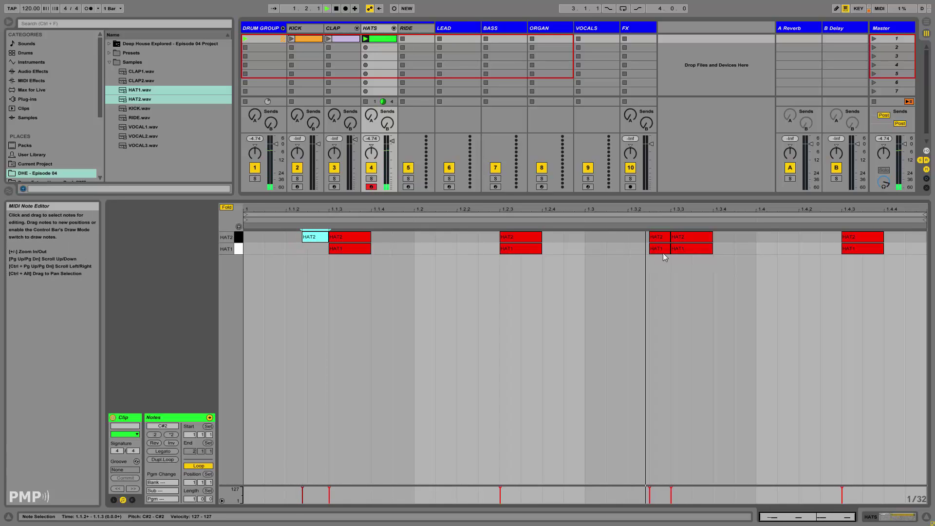
click(639, 237)
mouse_move(644, 249)
mouse_down()
mouse_move(657, 234)
mouse_move(643, 250)
mouse_up()
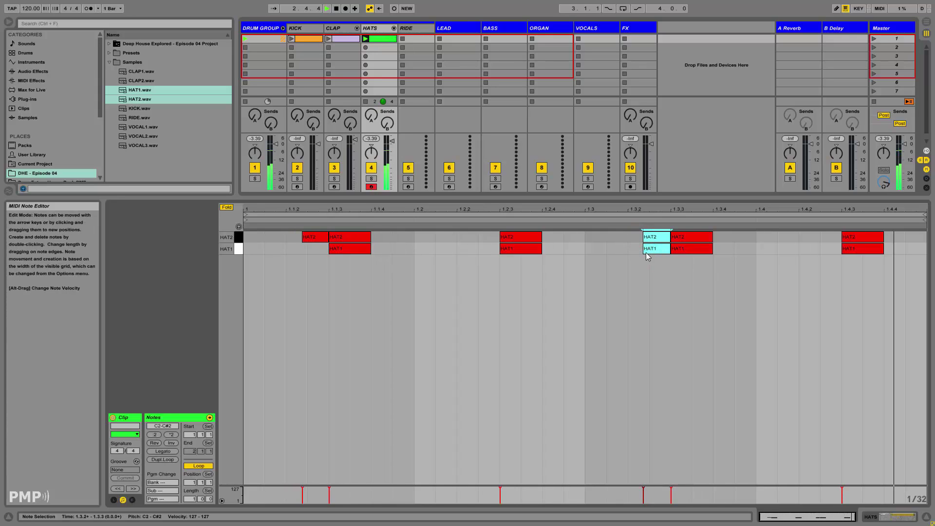
click(625, 243)
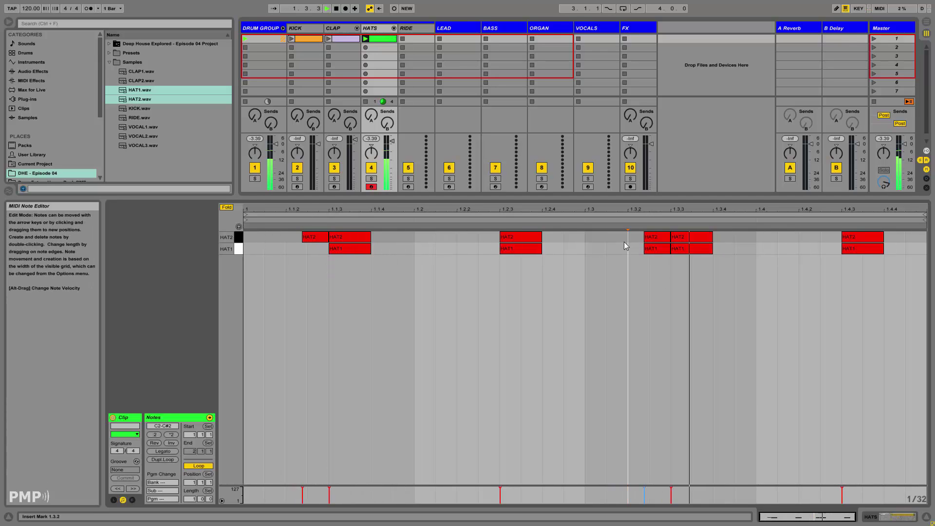
Lower the velocity of the short HAT2 note before 1.1.3 to 53 and reduce the velocity of the pair before 1.3.3
click(315, 237)
key(space)
key(space)
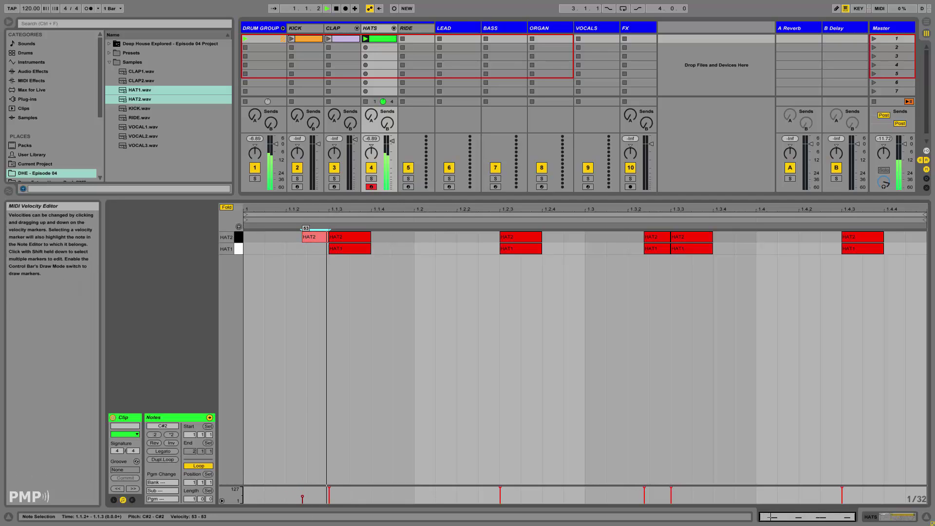
click(633, 257)
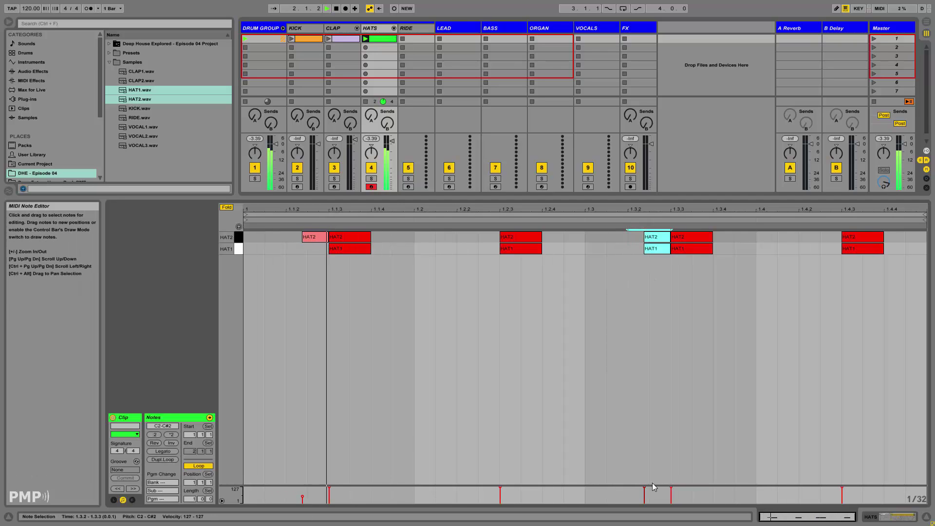
click(644, 493)
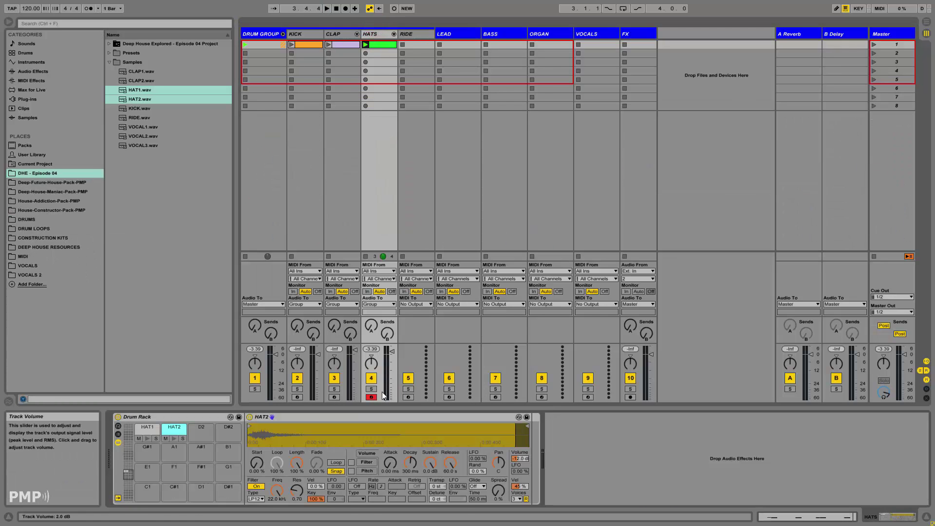
Disarm the HATS track and add an EQ Eight that cuts its lows with band 1 at about 601 Hz
click(371, 397)
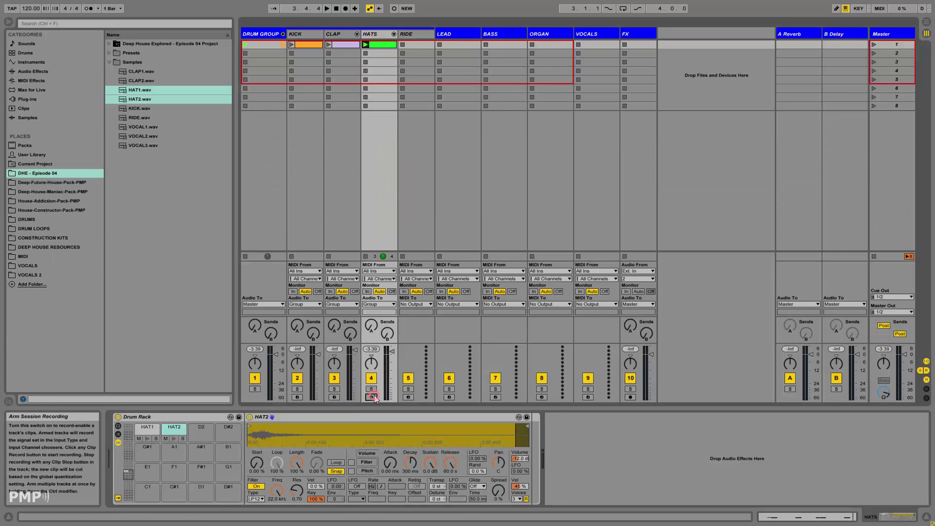
key(space)
click(48, 73)
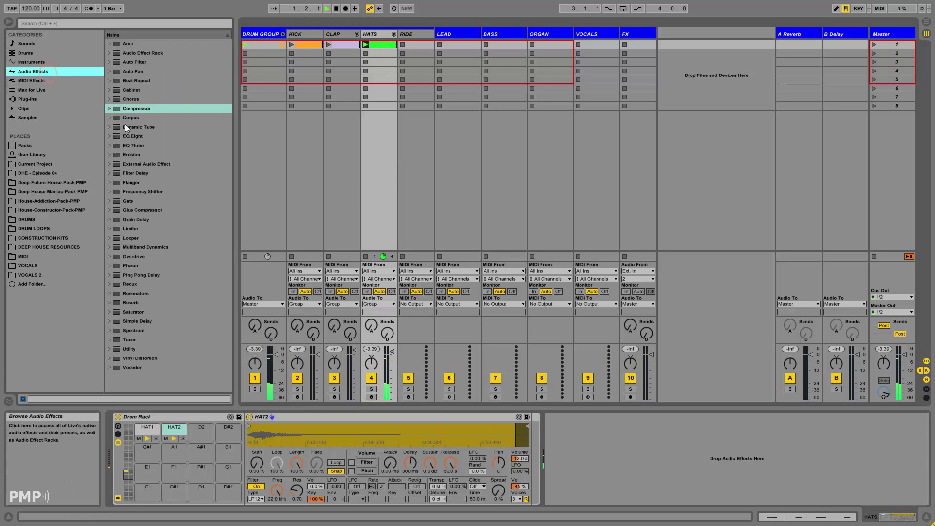
drag(132, 136, 546, 449)
drag(611, 461, 662, 470)
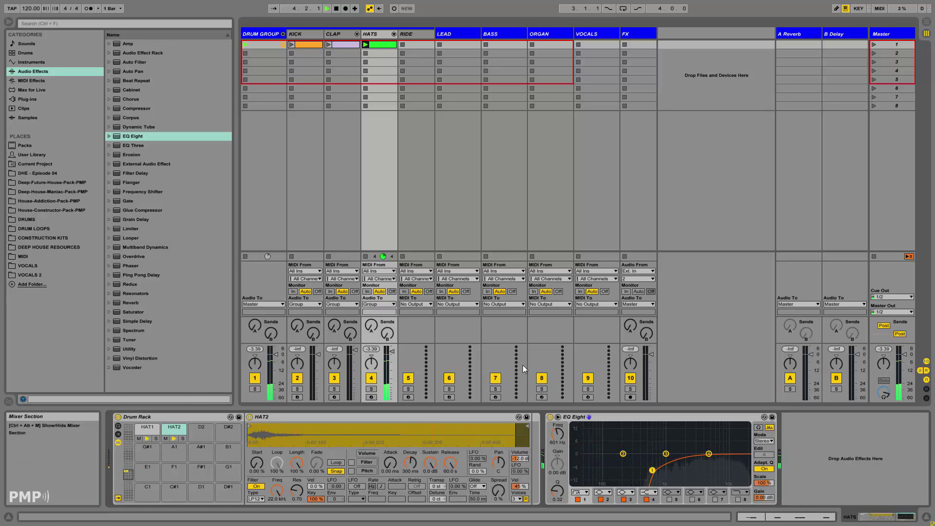
Audition RIDE.wav from the DHE - Episode 04 folder and add a Simpler to the RIDE track
click(77, 173)
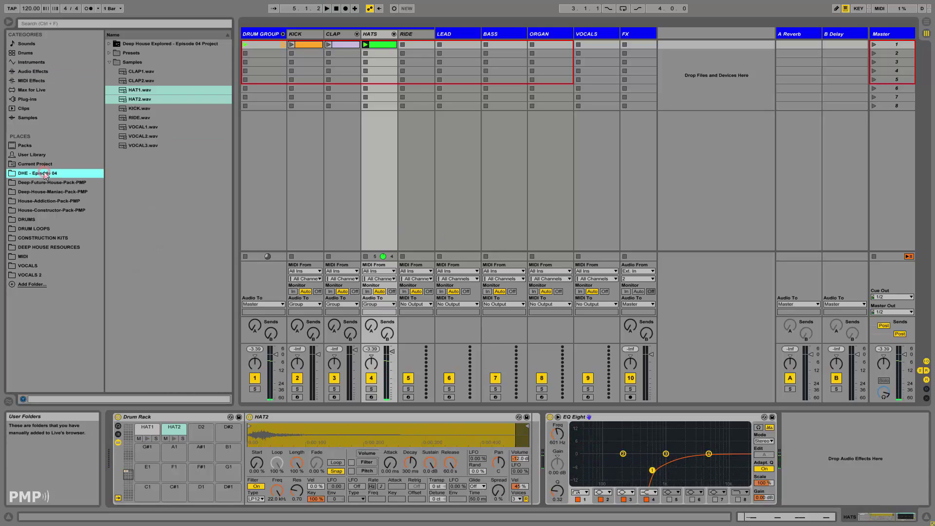
click(139, 118)
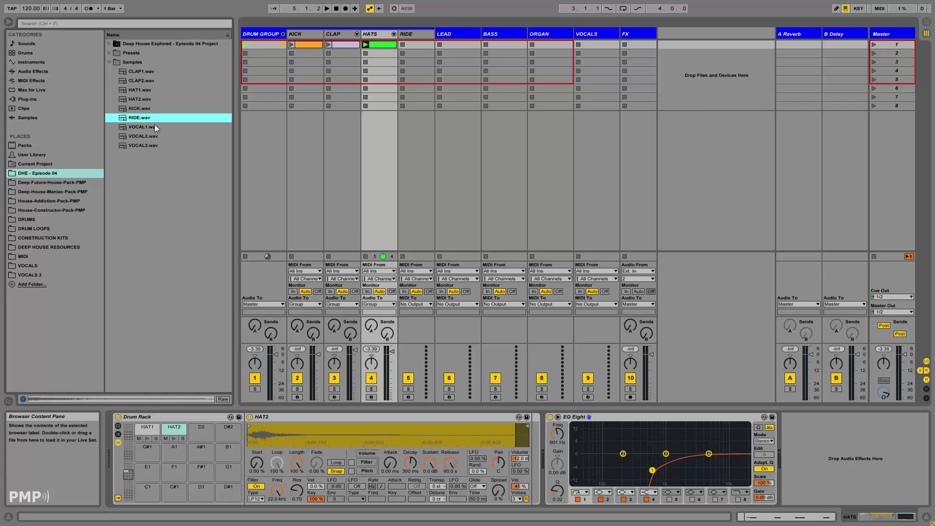
click(32, 62)
click(125, 127)
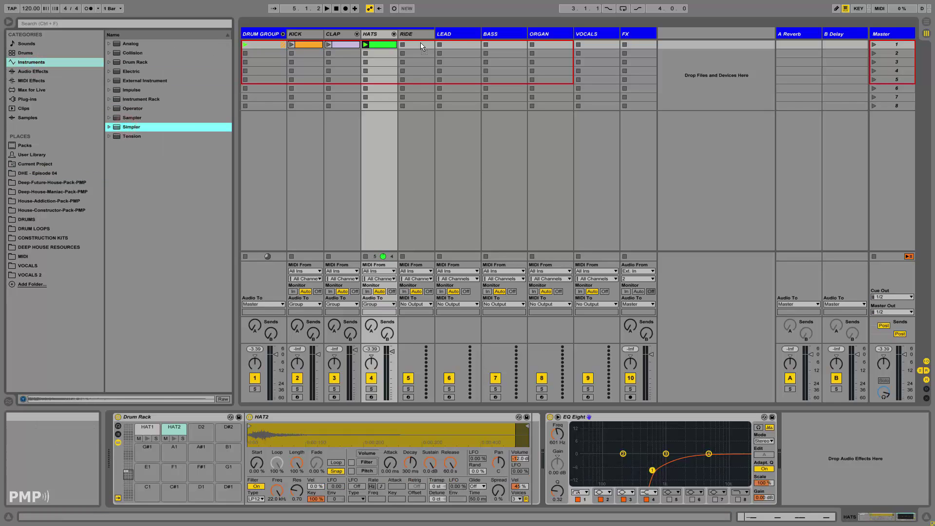
click(420, 42)
key(Return)
Load RIDE.wav into the RIDE track's Simpler and lower the track's volume to -3.4 dB
click(52, 173)
click(137, 118)
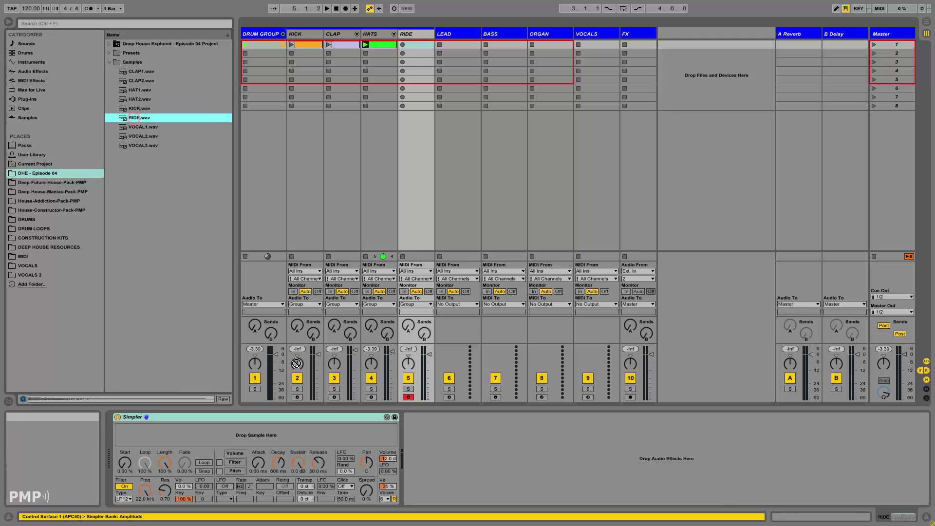
drag(366, 437, 367, 437)
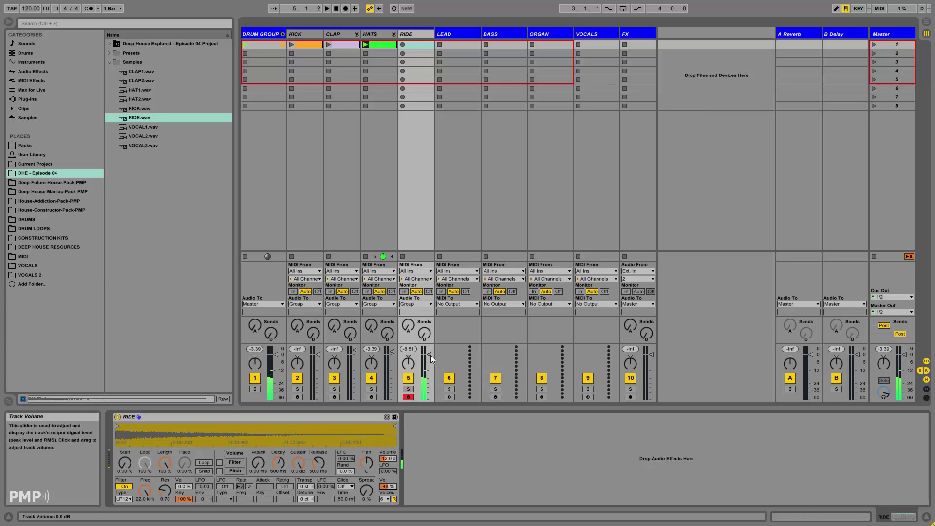
drag(430, 356, 431, 359)
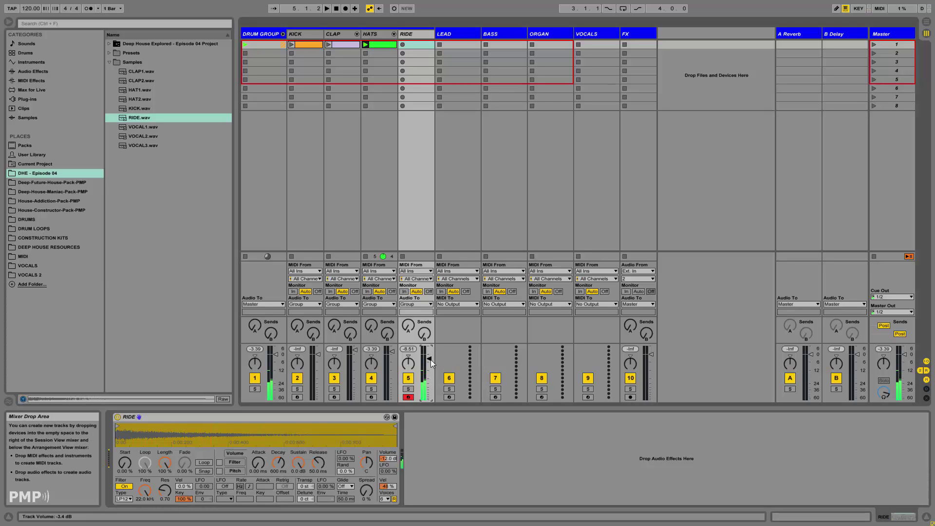
Create a one-bar clip in the RIDE track's first slot, fill it with consecutive half-beat C3 notes and play it
double_click(430, 45)
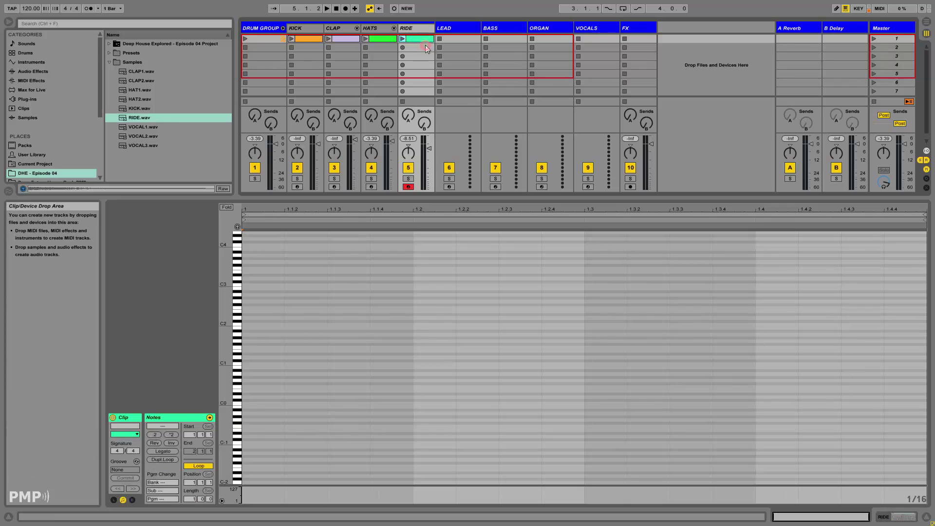
drag(240, 297, 328, 354)
click(269, 361)
key(ctrl+d)
key(ctrl+d)
key(ctrl+d)
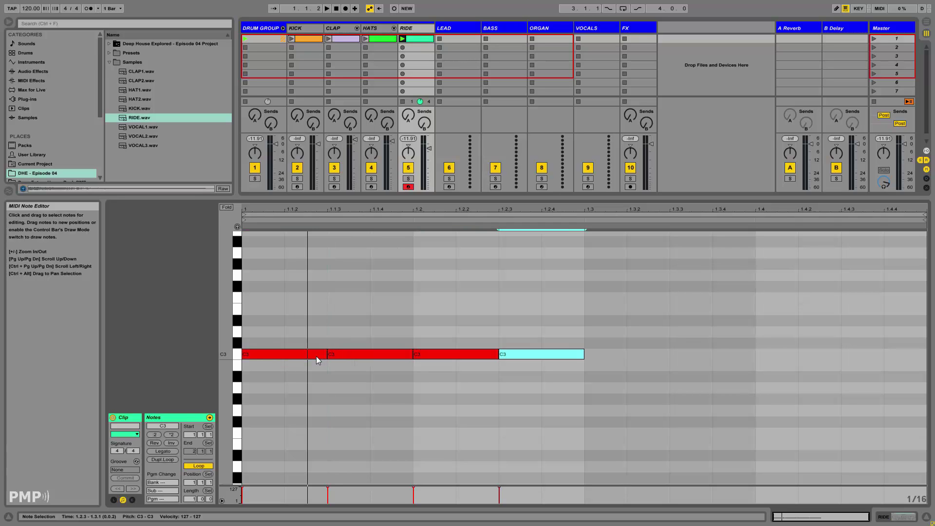
key(ctrl+d)
key(ctrl+d)
key(ctrl+d)
key(ctrl+d)
key(space)
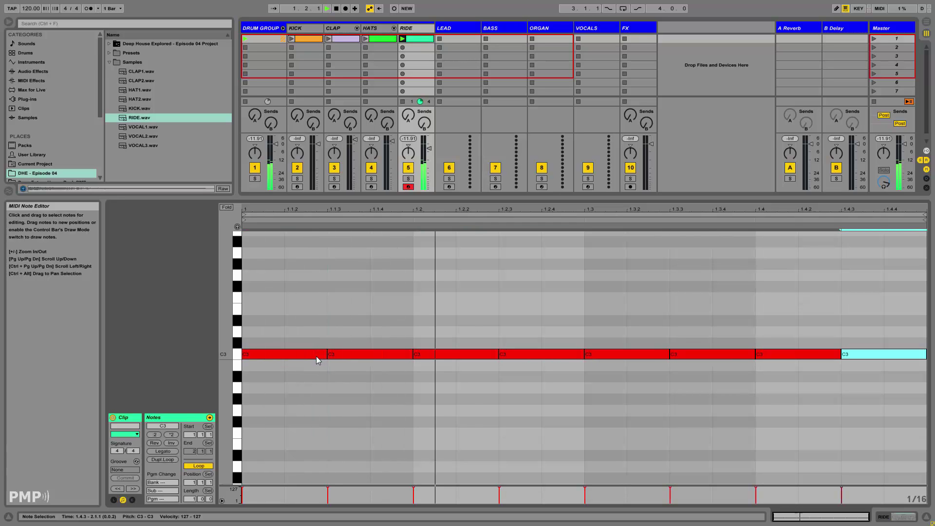
Add a Compressor to the RIDE track and launch the kick clip with the KICK track deactivated
double_click(415, 32)
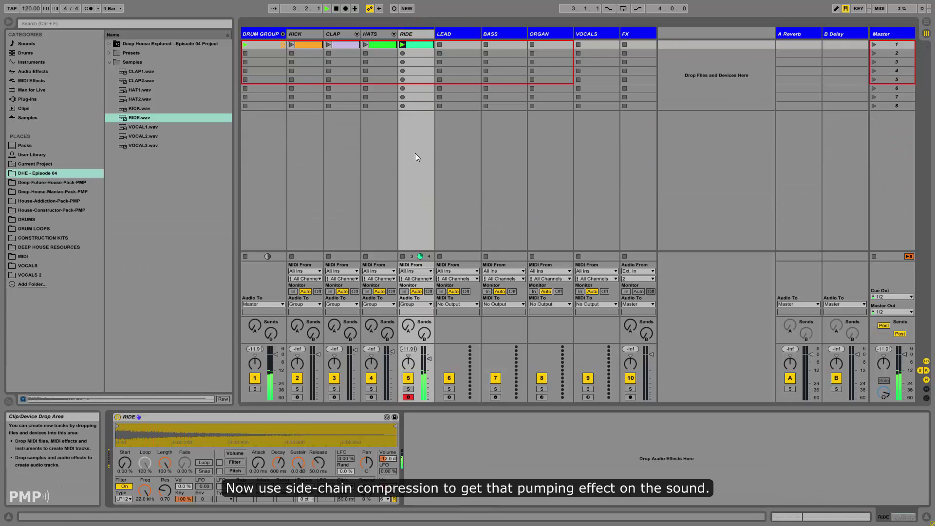
click(28, 71)
drag(137, 108, 414, 46)
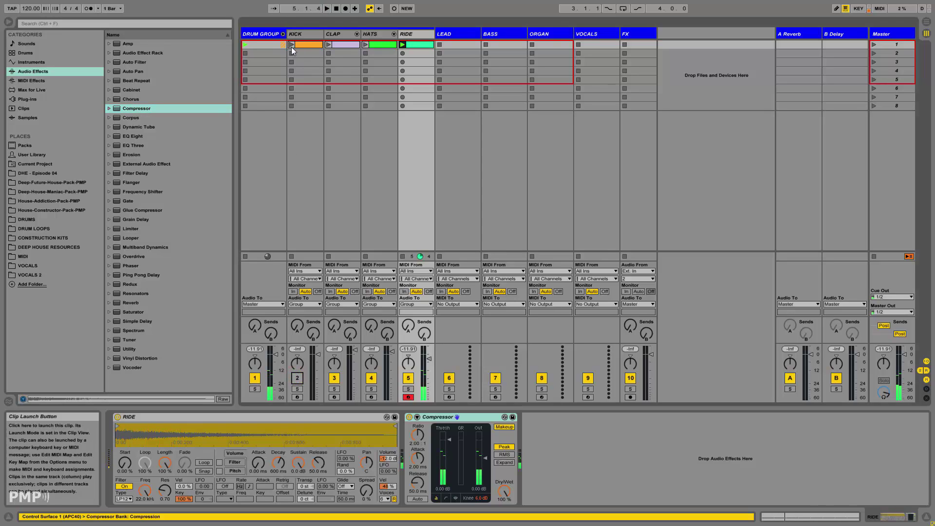
click(291, 45)
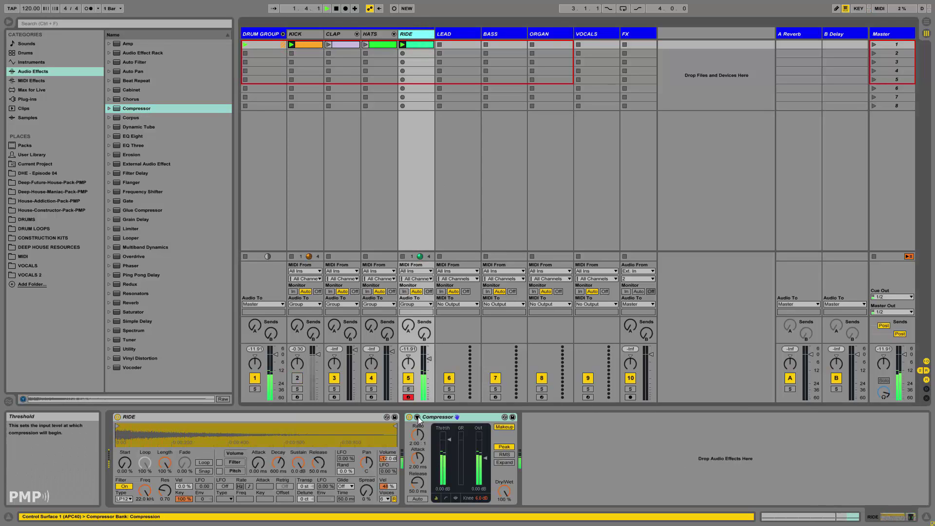
Enable the Compressor's sidechain with KICK as the source and lower the threshold to about -40.1 dB
click(418, 417)
click(424, 426)
click(423, 441)
click(425, 372)
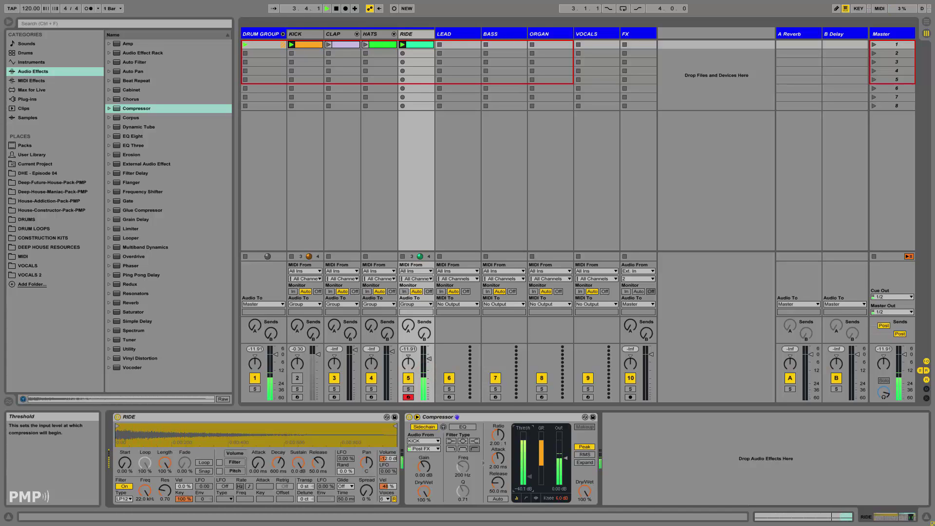
Launch the hats and clap clips alongside the ride and fine-tune the RIDE Compressor's threshold to about -38.9 dB
click(365, 44)
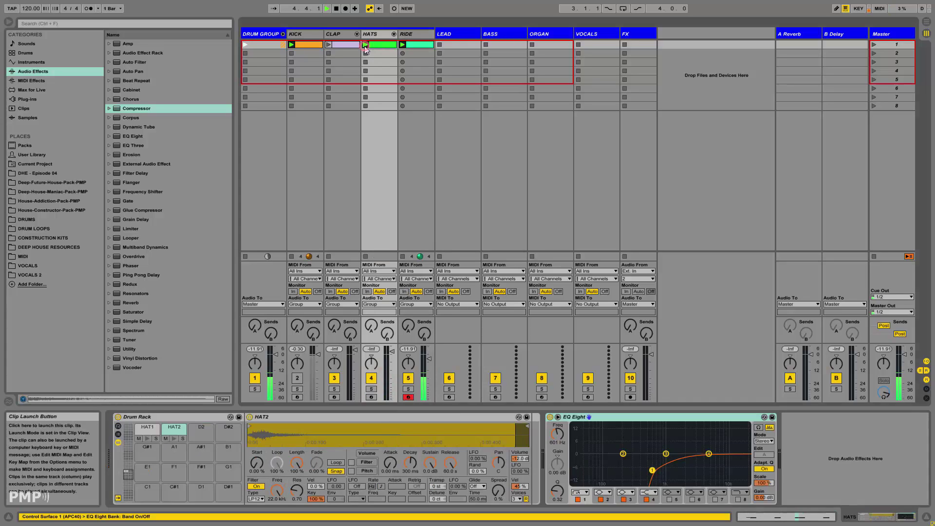
click(329, 45)
click(413, 34)
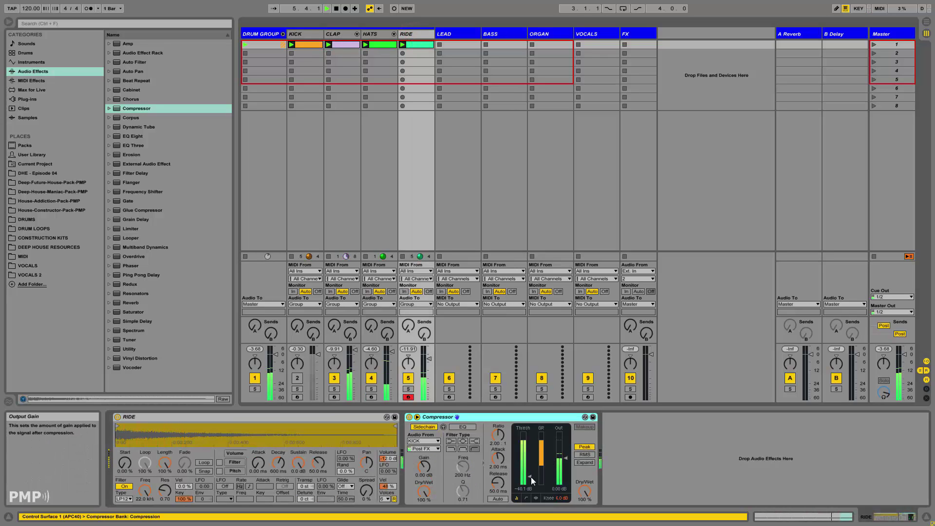
drag(531, 478, 531, 478)
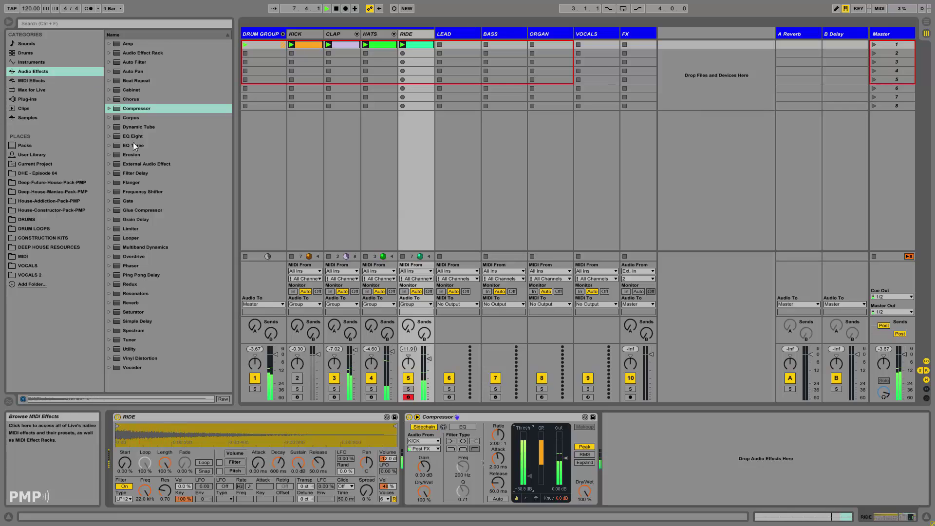
Load the Glue Compressor preset "Bass - punch and parallel" onto DRUM GROUP and play scene 1 with the KICK track reactivated
click(110, 212)
drag(150, 229, 267, 43)
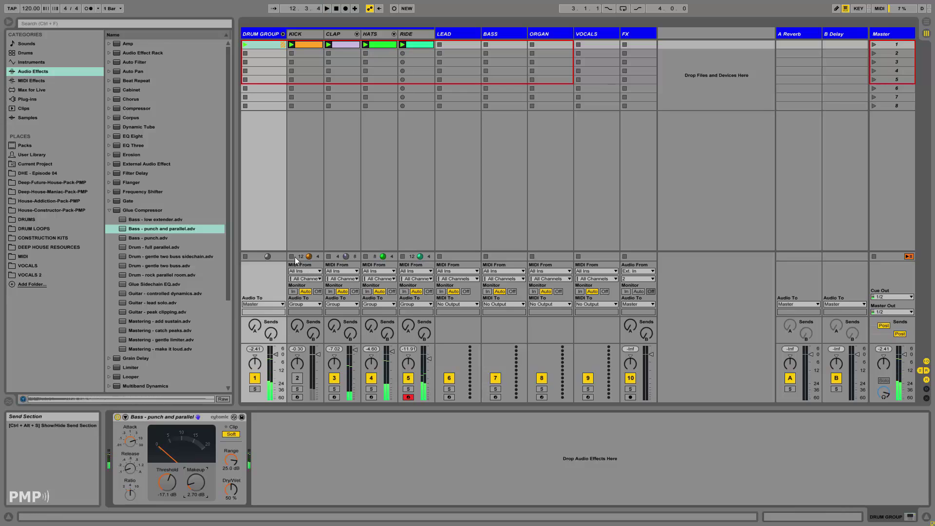
click(296, 380)
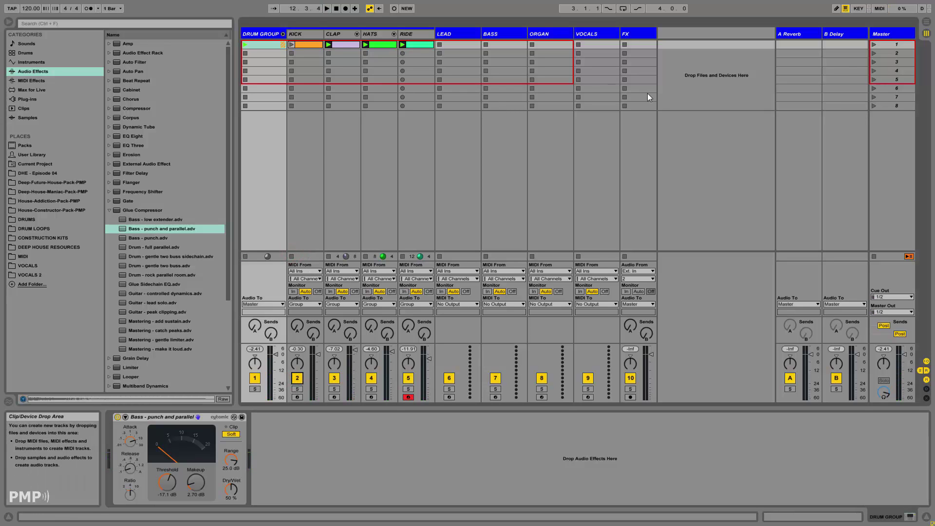
click(873, 45)
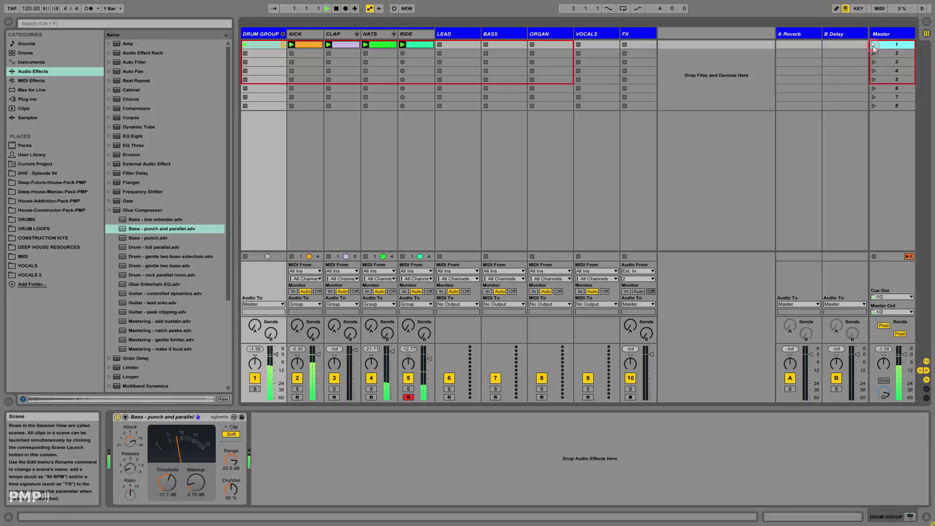
click(109, 211)
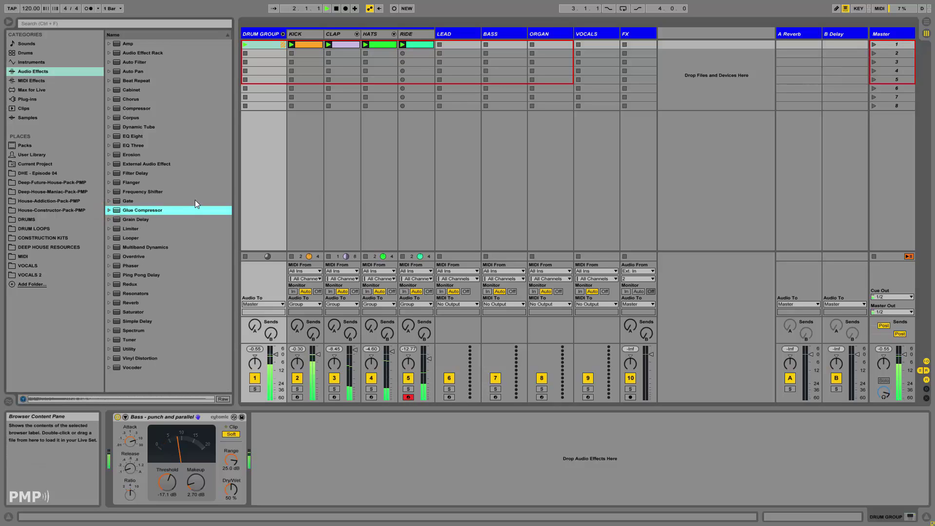
Arm the LEAD track for recording and create an empty one-bar clip in its first slot with the metronome on
click(45, 174)
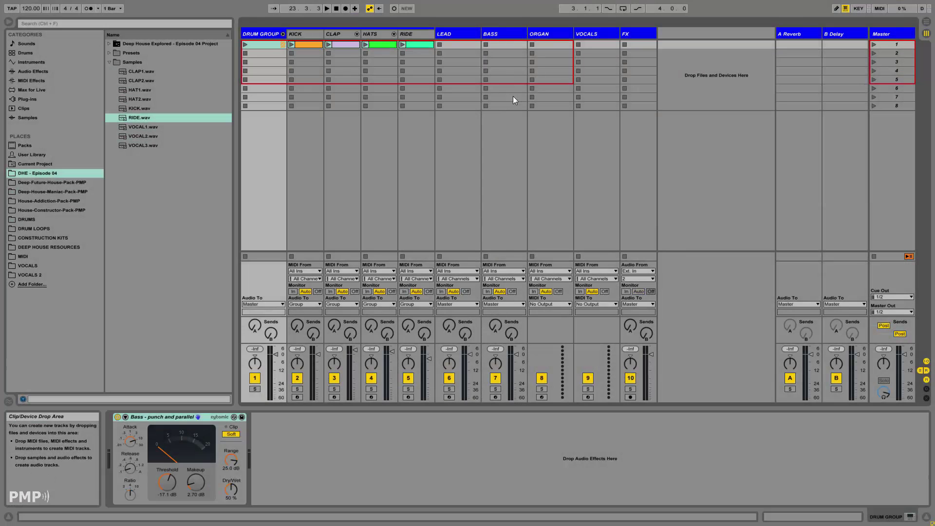
click(455, 33)
click(449, 396)
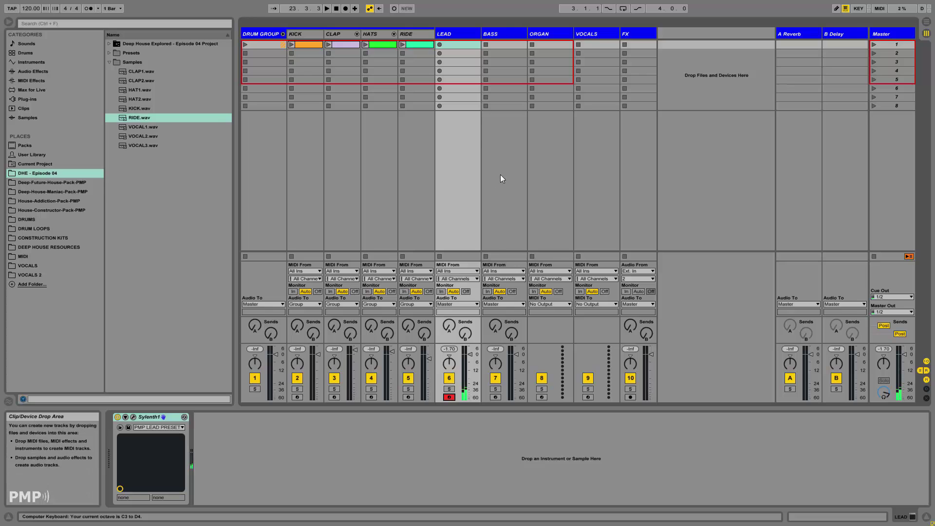
double_click(463, 47)
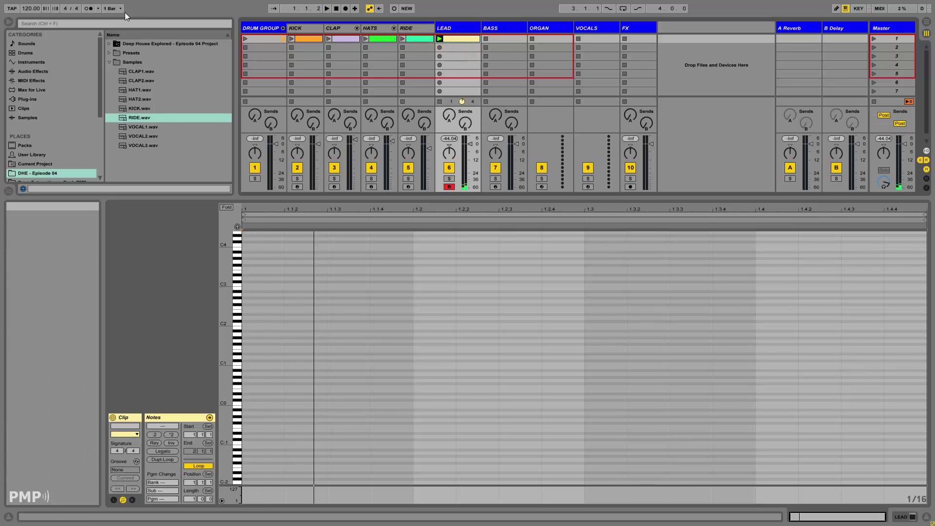
click(91, 8)
Enter consecutive half-beat notes A#3, C#4 and F4 from the start of the LEAD clip while listening back
drag(238, 263, 262, 299)
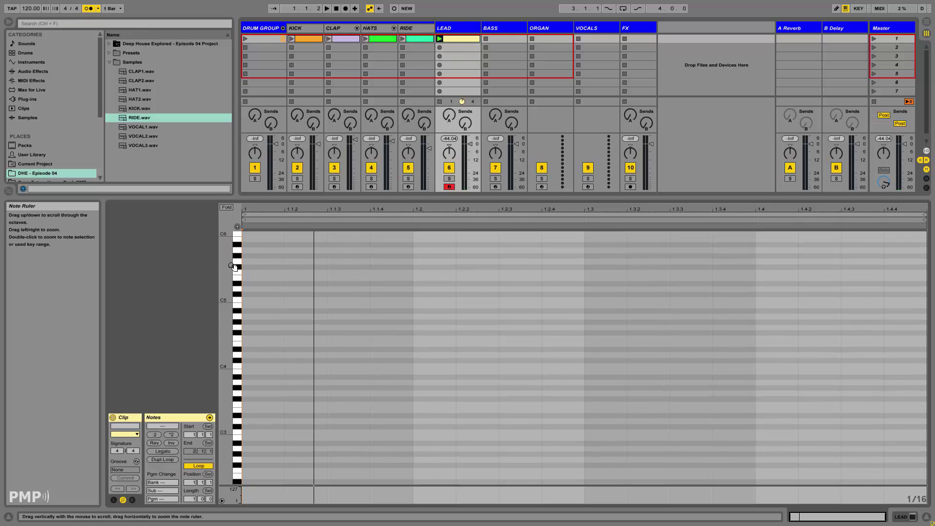
right_click(292, 292)
click(245, 377)
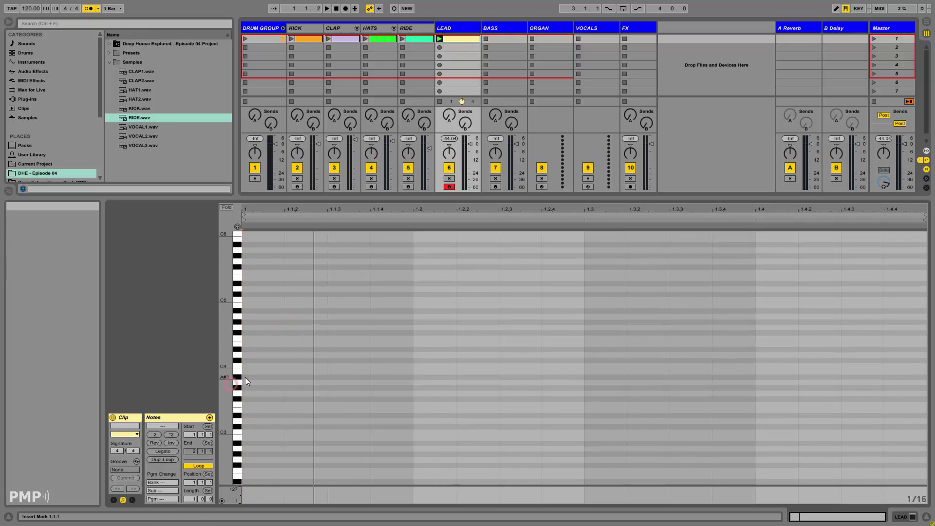
double_click(262, 377)
drag(285, 379, 334, 379)
key(space)
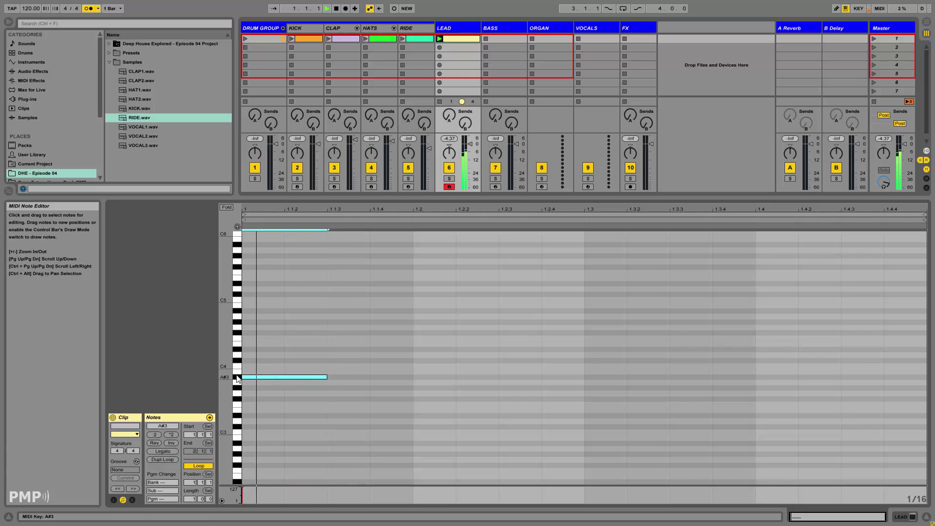
drag(238, 378, 427, 299)
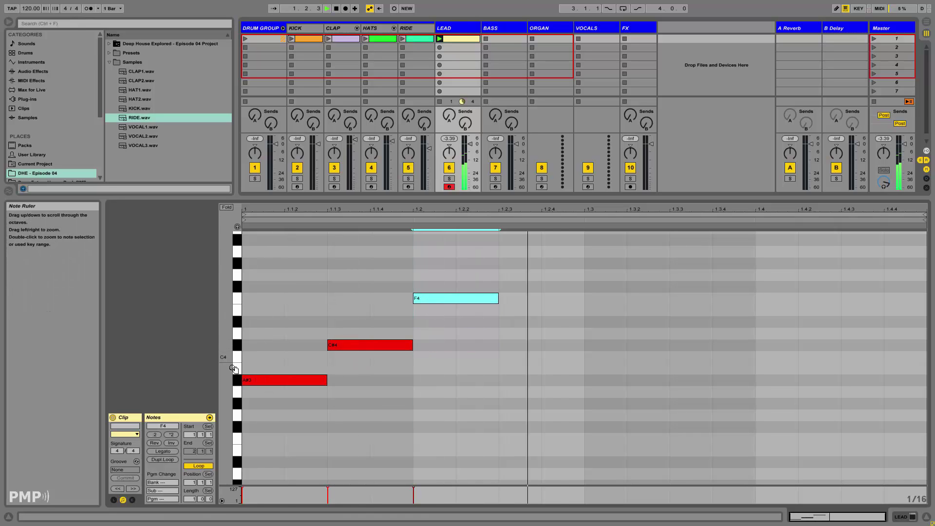
Duplicate the three LEAD notes right after themselves and fill the last beat with half-beat G#4 and A#4 notes
drag(237, 341, 232, 364)
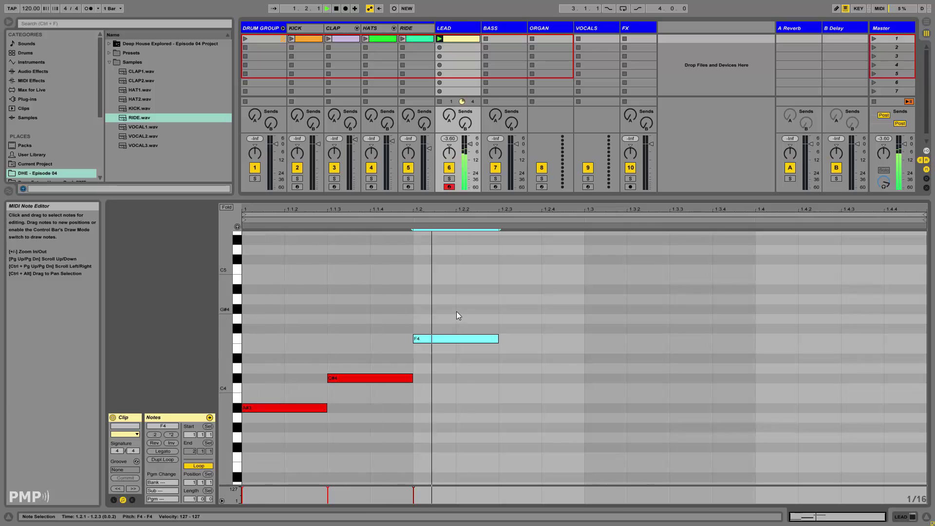
drag(461, 305, 287, 407)
key(ctrl+d)
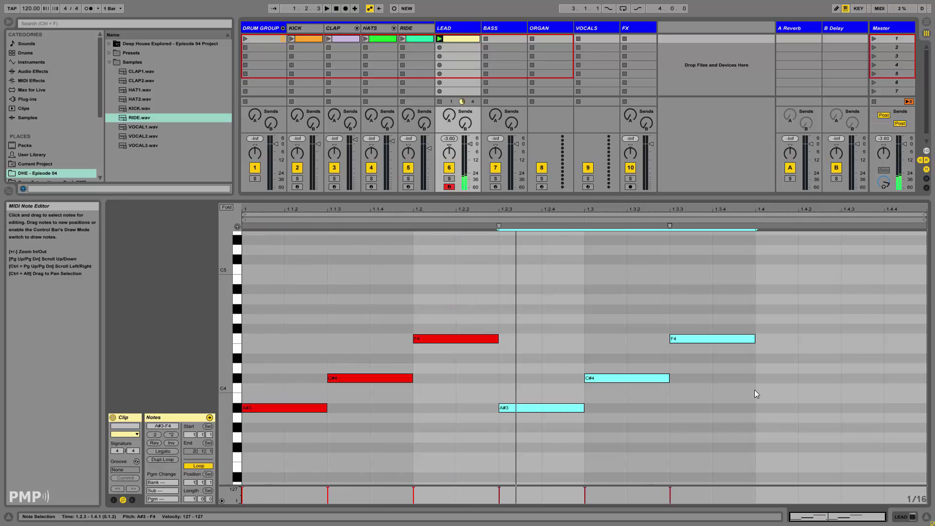
double_click(779, 309)
drag(800, 309, 840, 309)
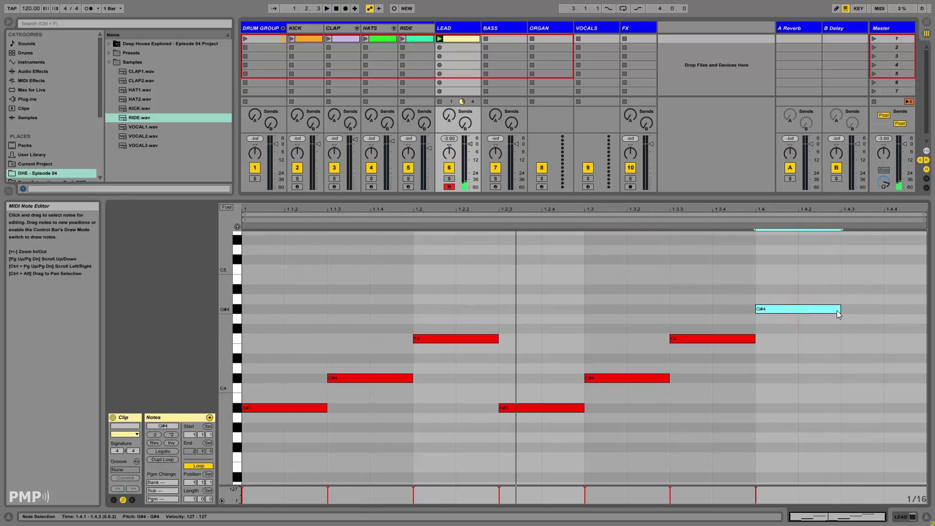
double_click(884, 290)
Play the LEAD arpeggio and lower the track's volume to about -2.0 dB
key(space)
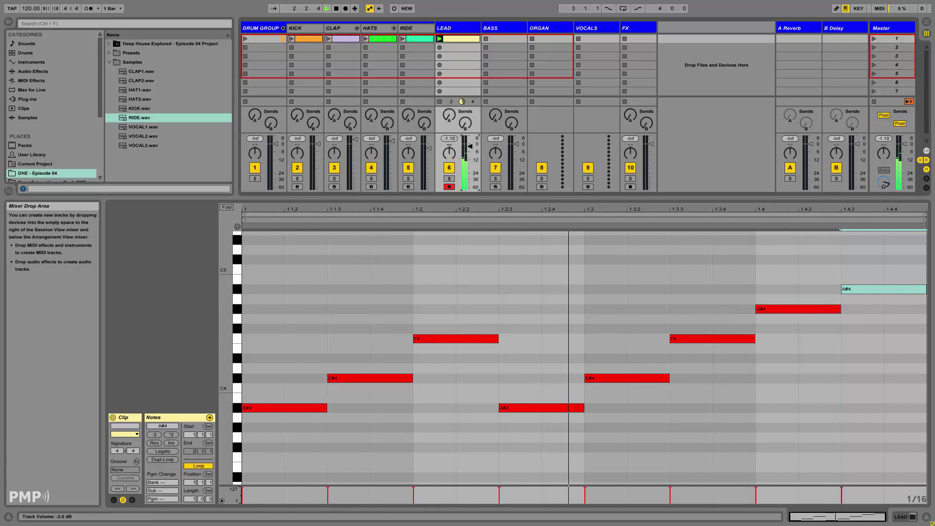
drag(470, 146, 470, 147)
click(356, 363)
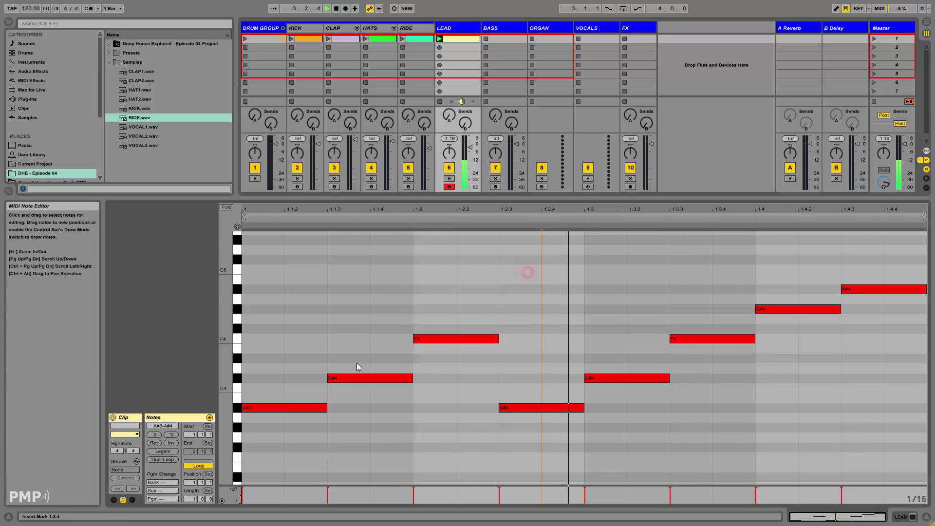
drag(237, 354, 232, 363)
click(472, 314)
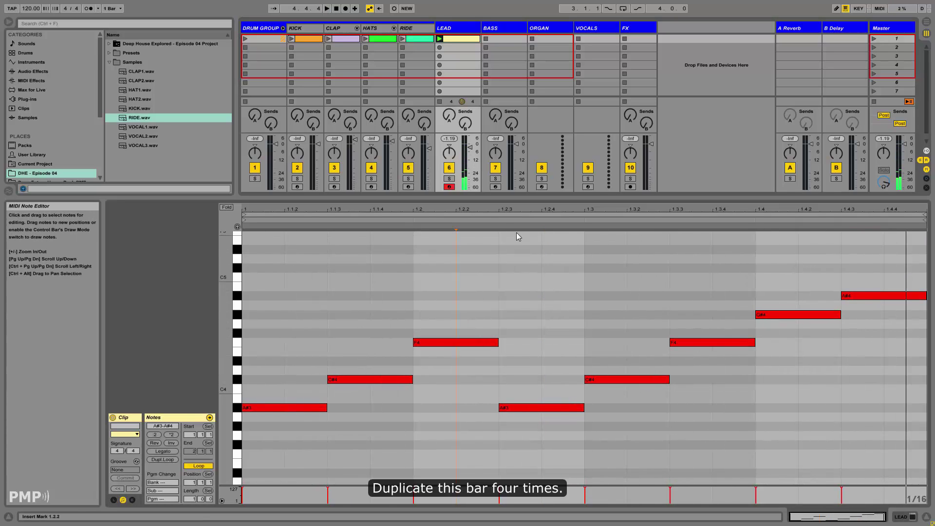
Duplicate the one-bar arpeggio until the LEAD clip is four bars long, and play it
click(490, 216)
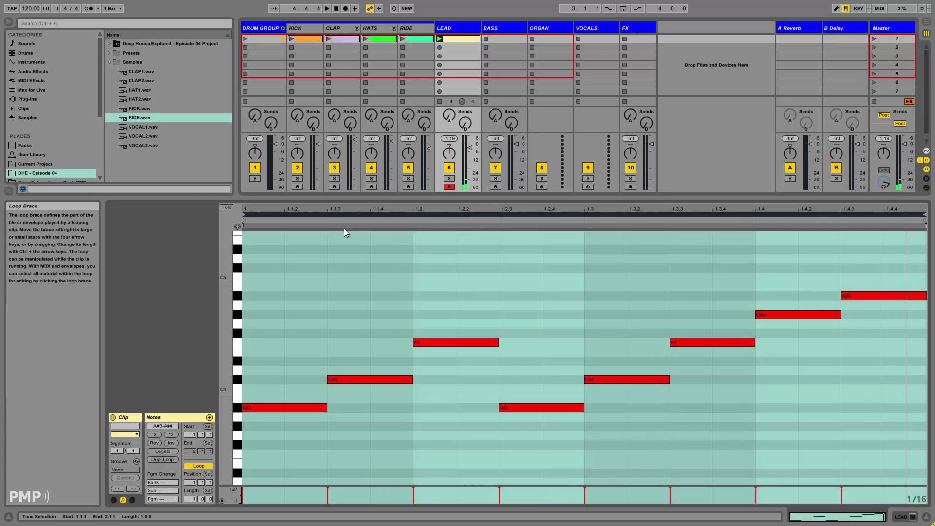
key(ctrl+d)
key(ctrl+d)
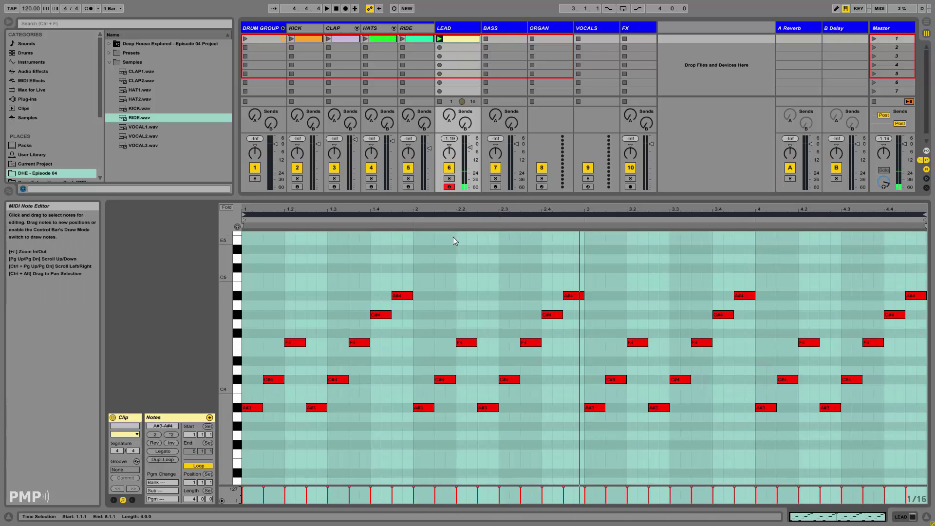
drag(230, 319, 273, 319)
click(310, 319)
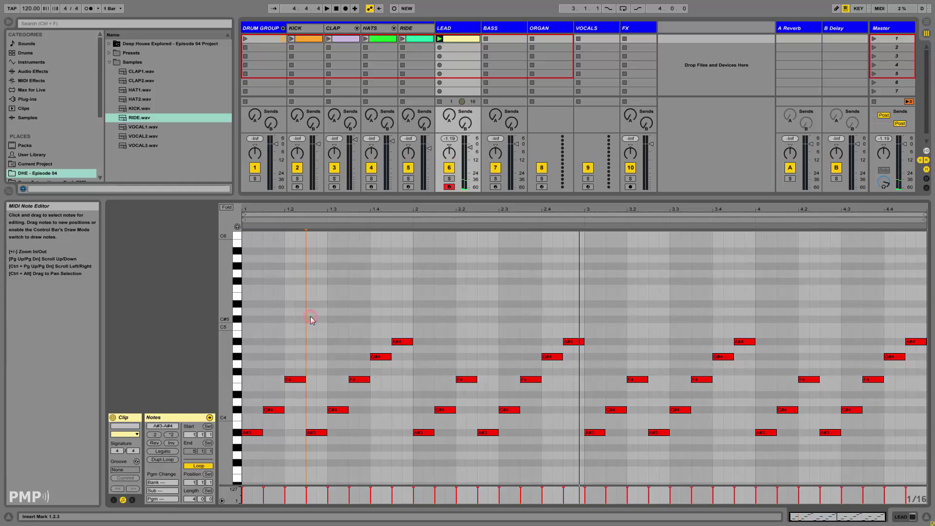
key(space)
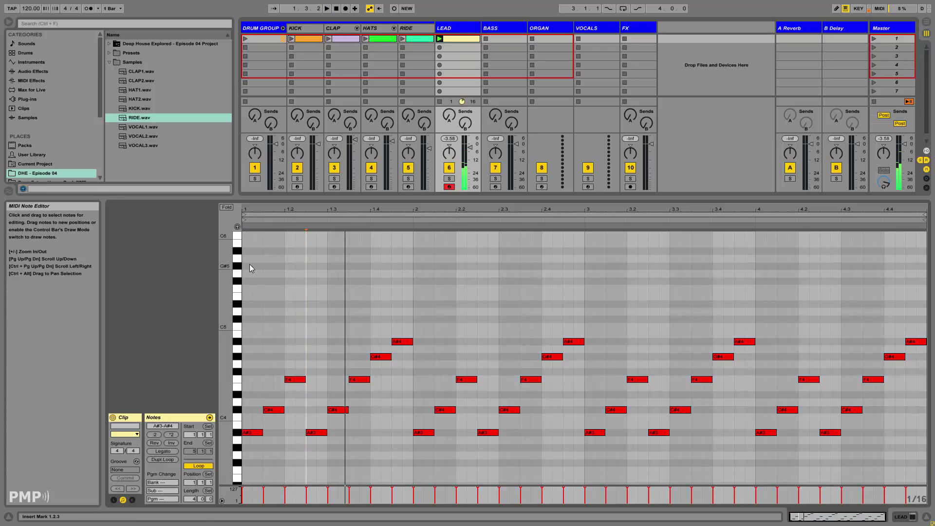
Add one-bar notes above the arpeggio: A#5 in bars 1 and 2, D#5 in bar 3 and F#5 in bar 4
double_click(250, 253)
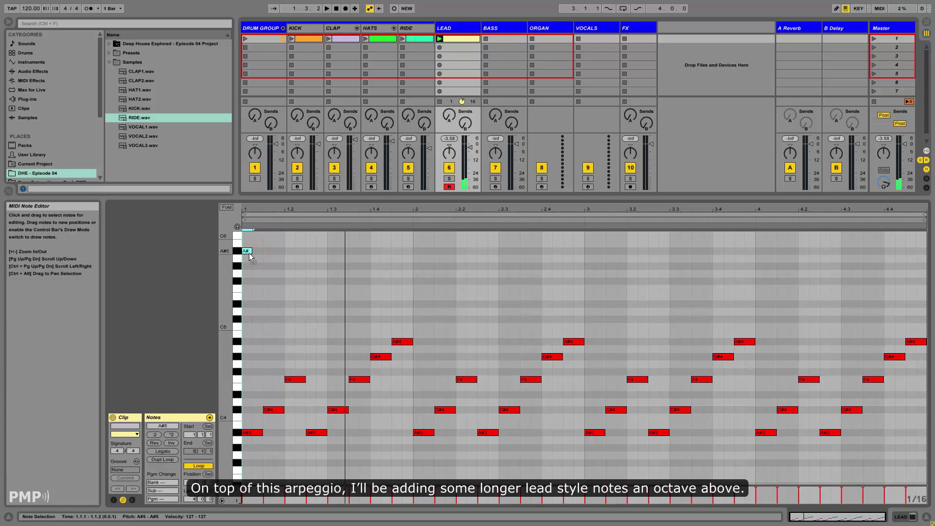
drag(250, 252, 409, 252)
key(ctrl+d)
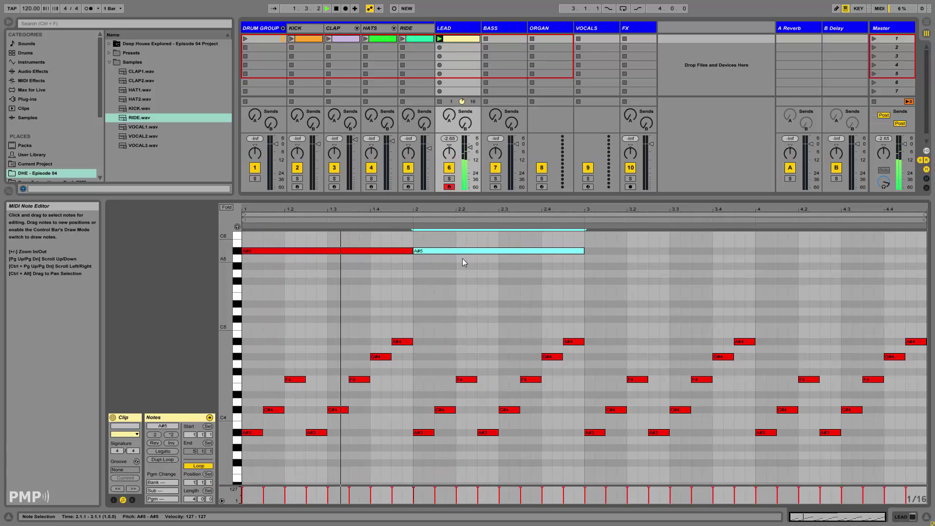
drag(540, 250, 714, 301)
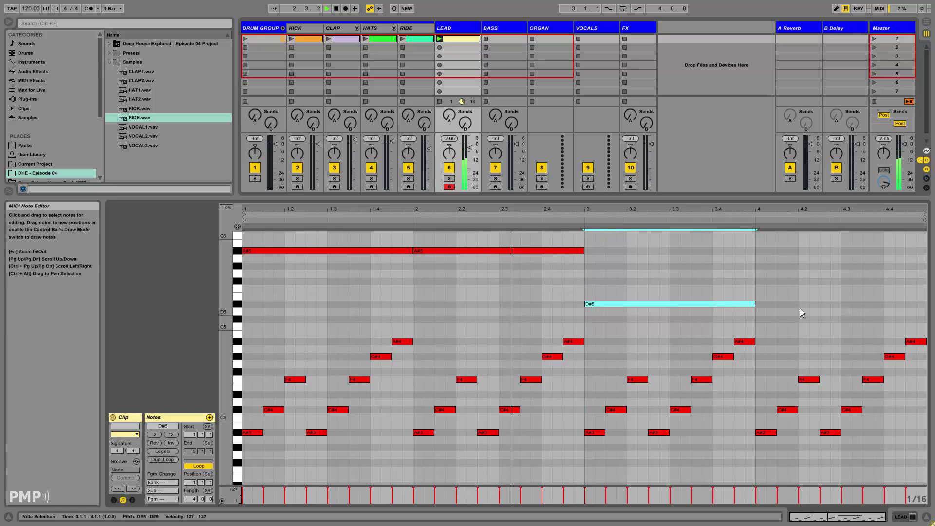
key(ctrl+d)
drag(800, 308, 790, 285)
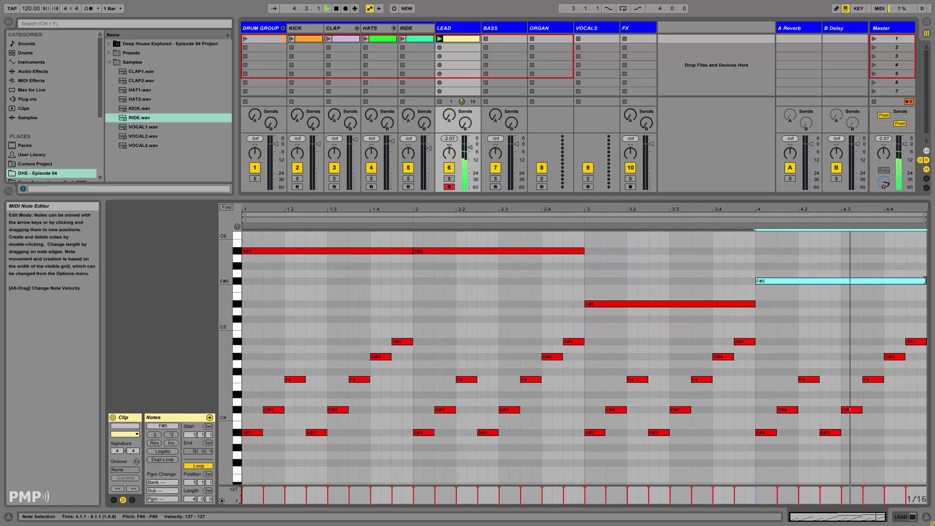
Shorten the F#5 note in bar 4 to three beats and fill the last beat with a G#5 note
mouse_move(925, 281)
mouse_down()
mouse_move(884, 280)
mouse_move(927, 267)
mouse_up()
double_click(890, 266)
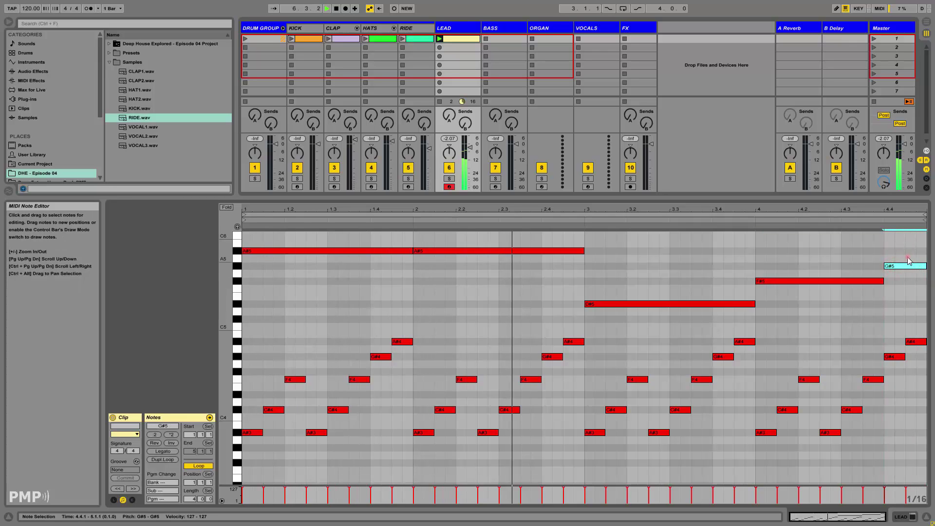
click(905, 256)
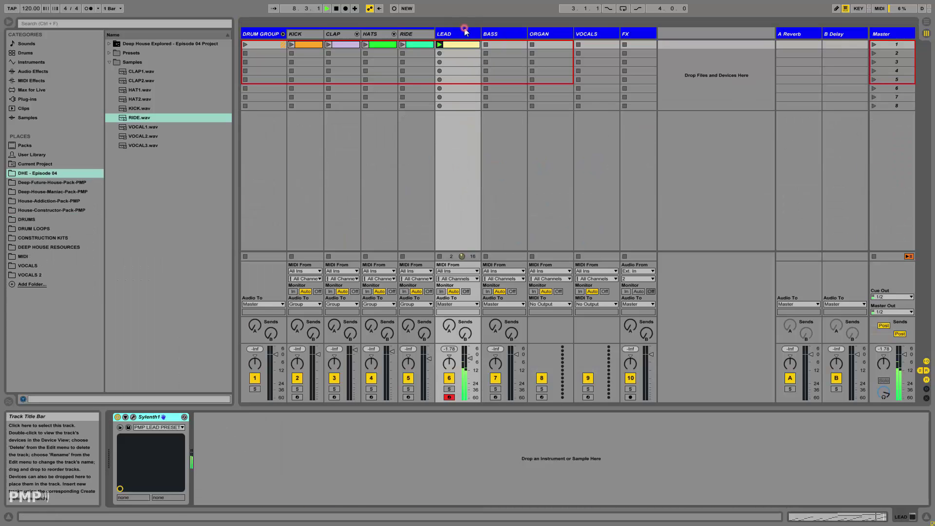
Add a Compressor to the LEAD track and launch the kick clip with the KICK track deactivated
click(464, 46)
click(41, 71)
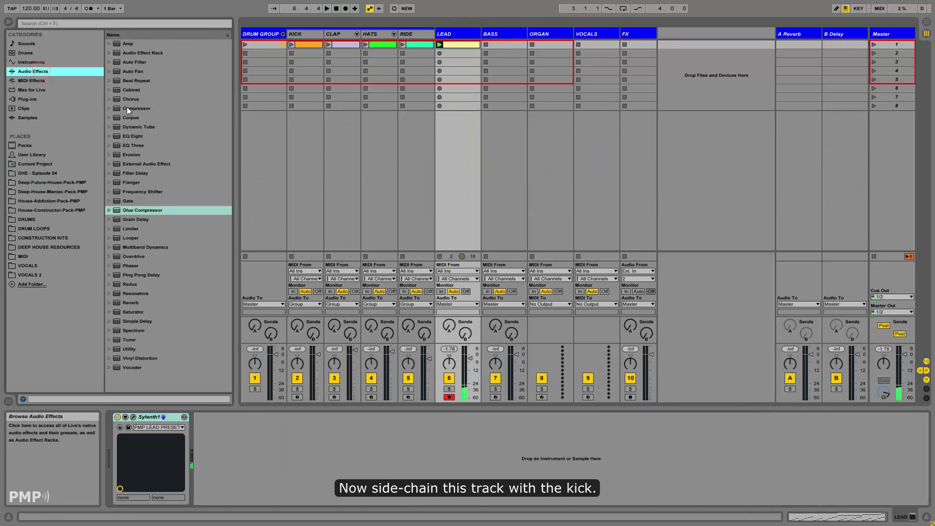
click(133, 108)
drag(448, 39, 448, 39)
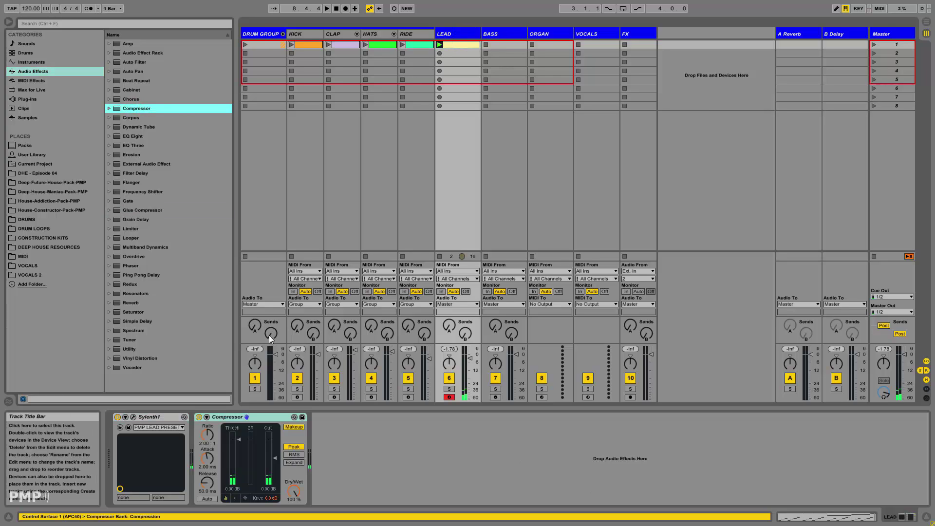
click(291, 45)
click(453, 36)
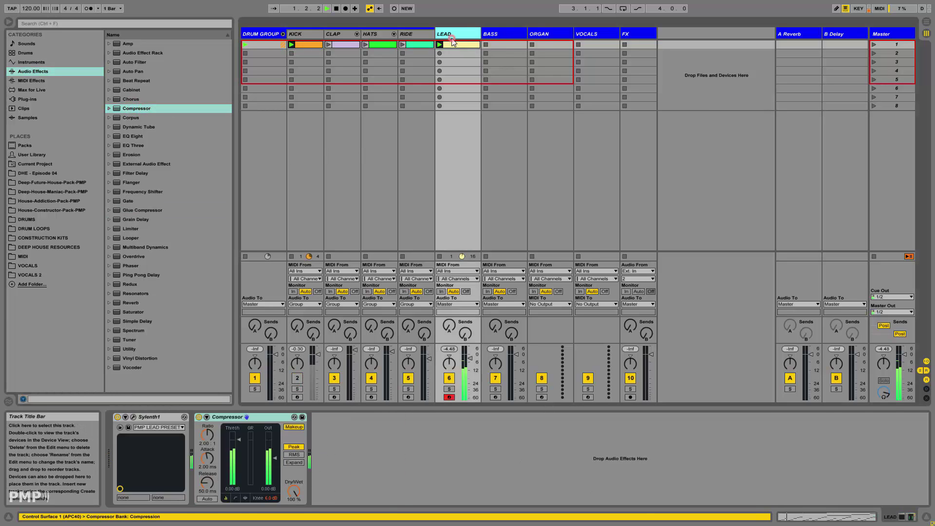
Enable sidechain on the LEAD track's Compressor with KICK as the audio source
click(207, 417)
click(214, 426)
click(211, 441)
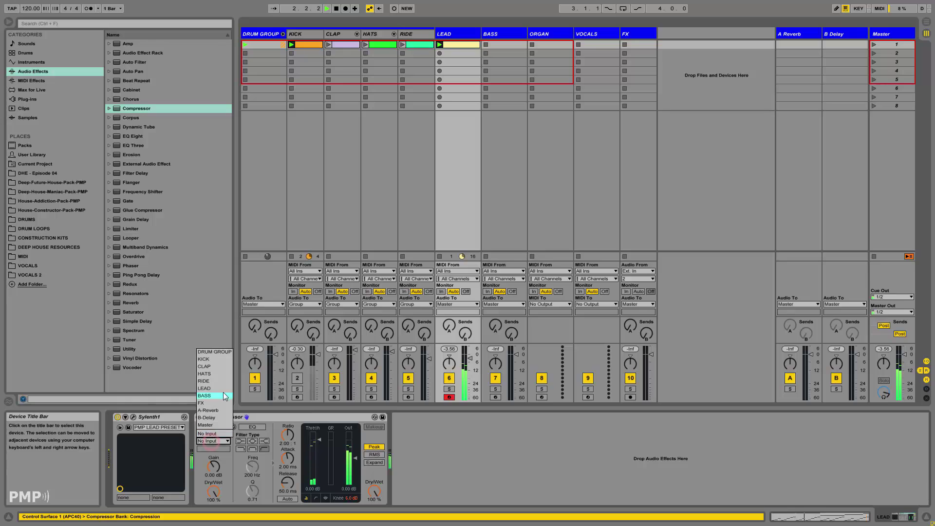
click(213, 361)
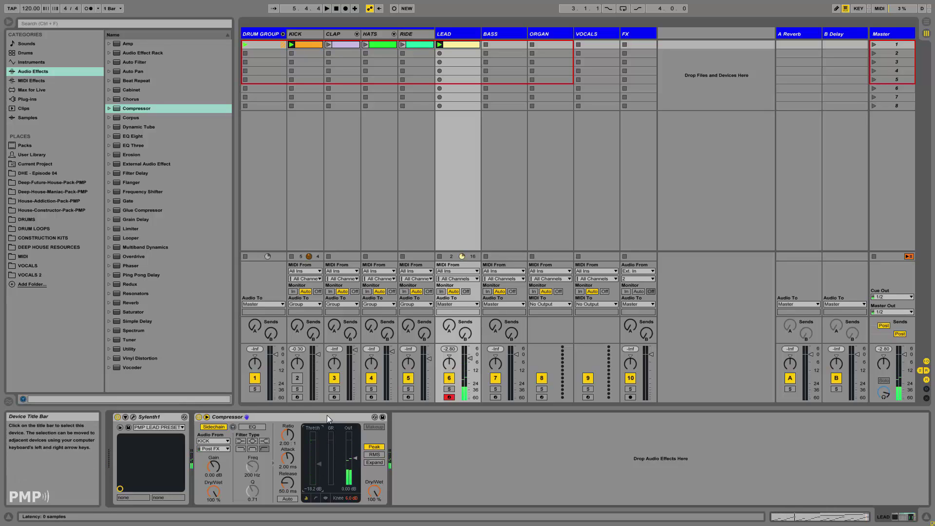
Reactivate the KICK track and launch scene 1 to play the drums with the sidechained lead
click(298, 379)
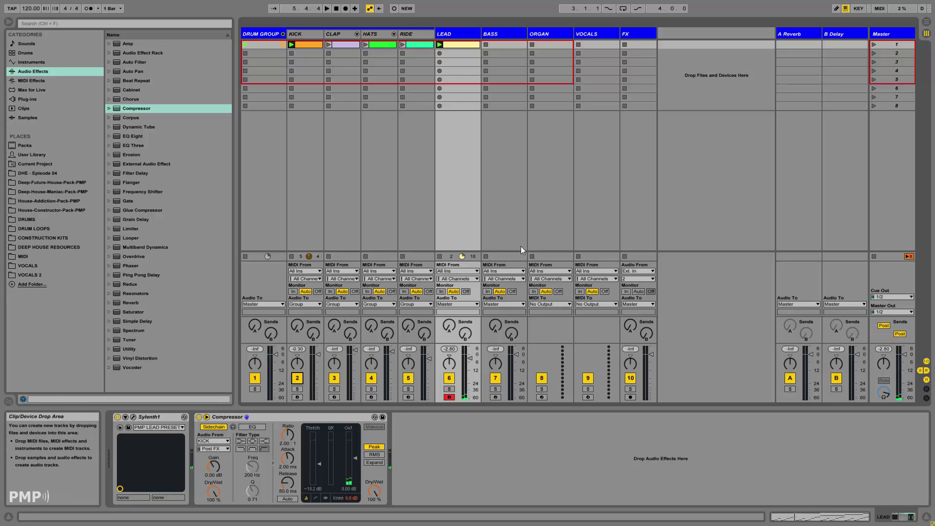
click(873, 44)
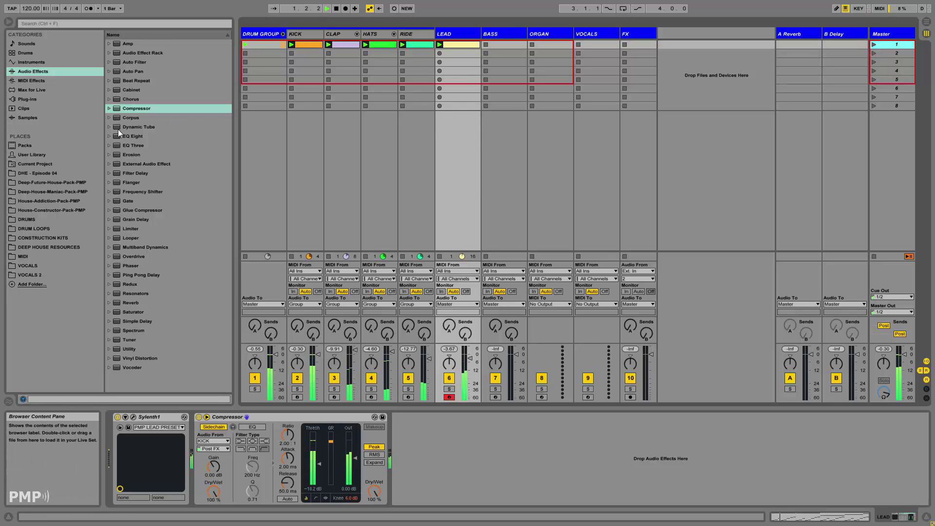
click(42, 173)
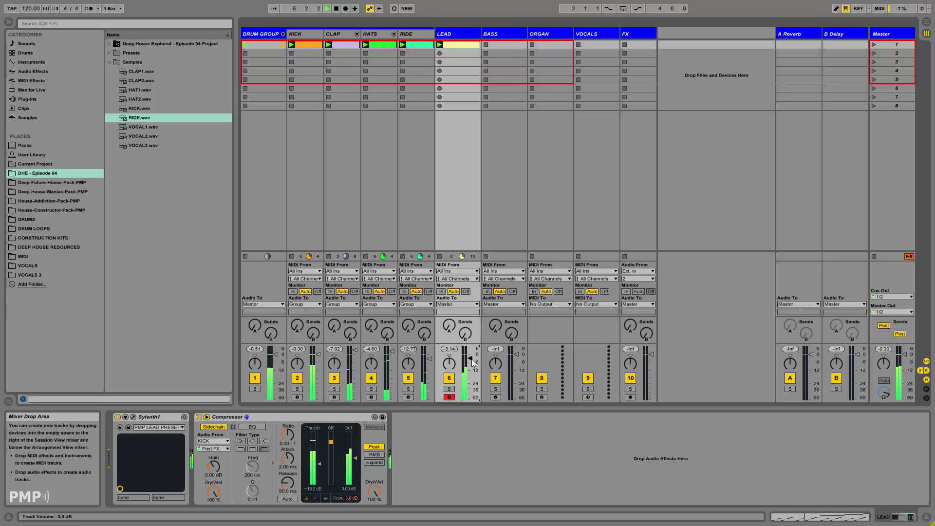
Disarm the LEAD track and arm the BASS track
click(450, 397)
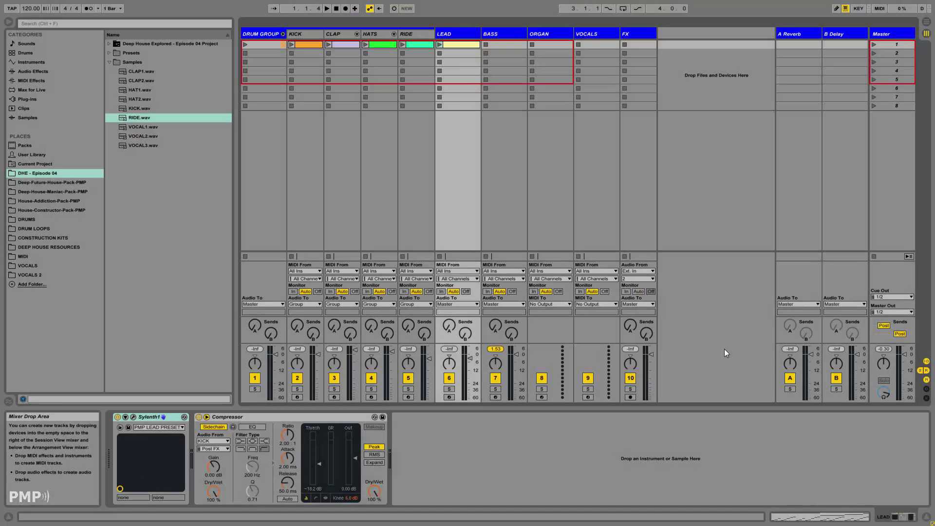
click(504, 34)
click(495, 397)
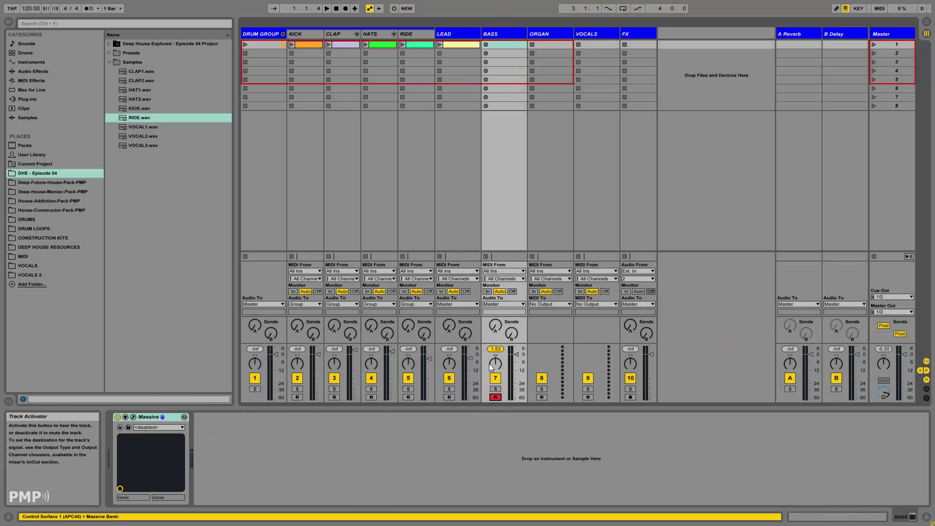
Create a two-bar clip in the BASS track's first slot and add an A#3 note from 1.1.2 to 1.2.1
double_click(510, 45)
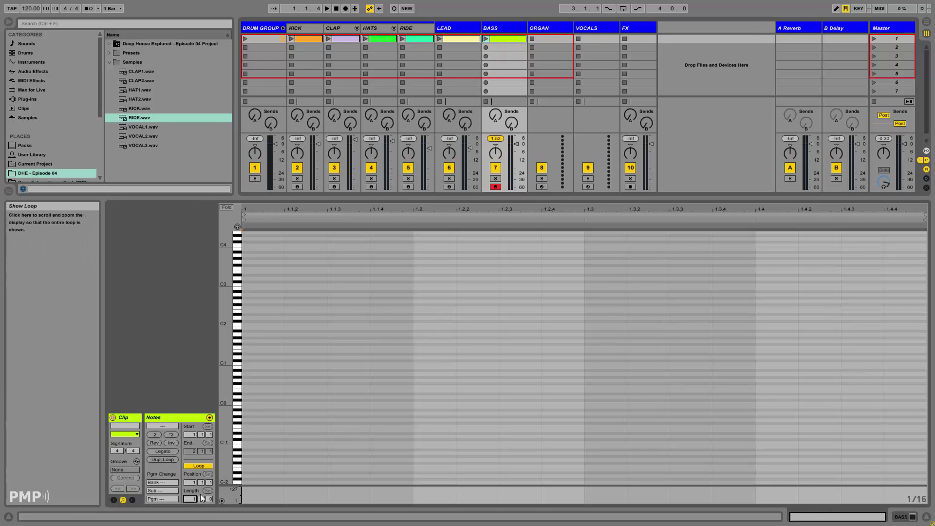
drag(192, 501, 201, 498)
drag(236, 254, 241, 343)
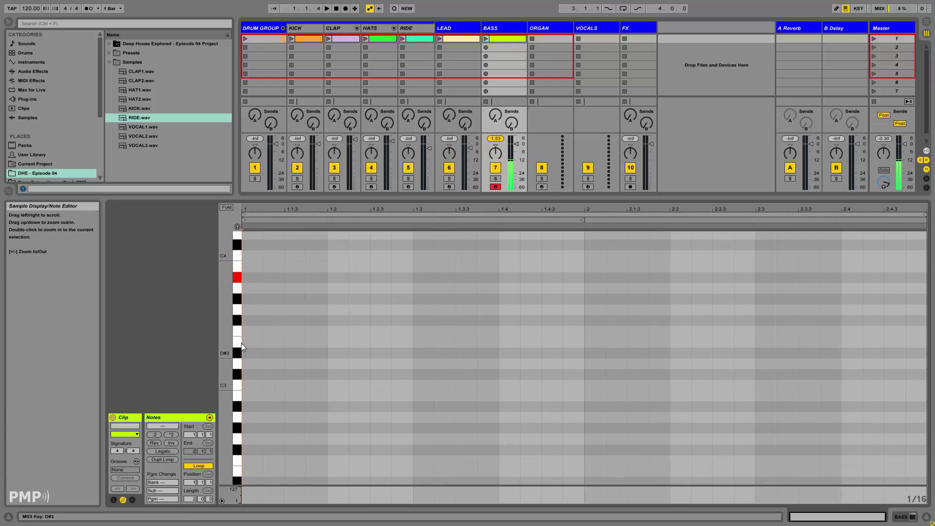
drag(219, 307, 220, 340)
double_click(280, 360)
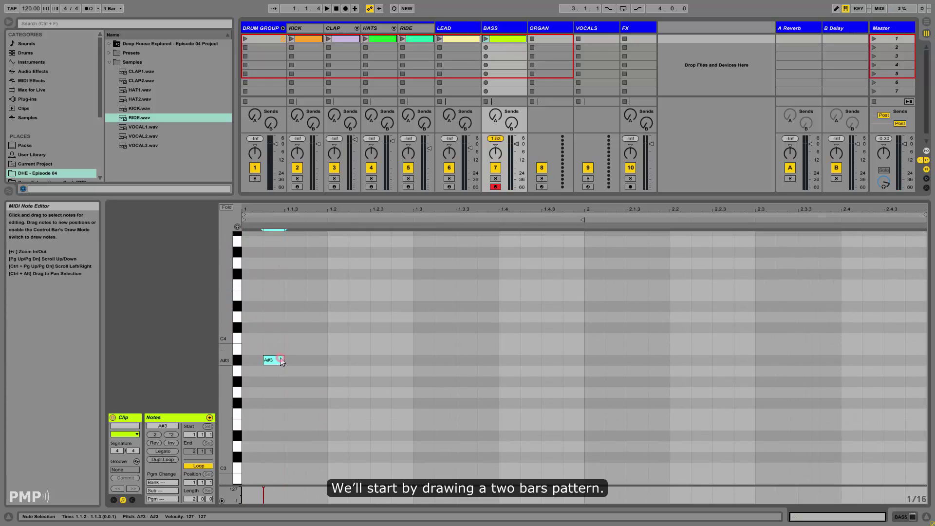
drag(285, 361, 336, 363)
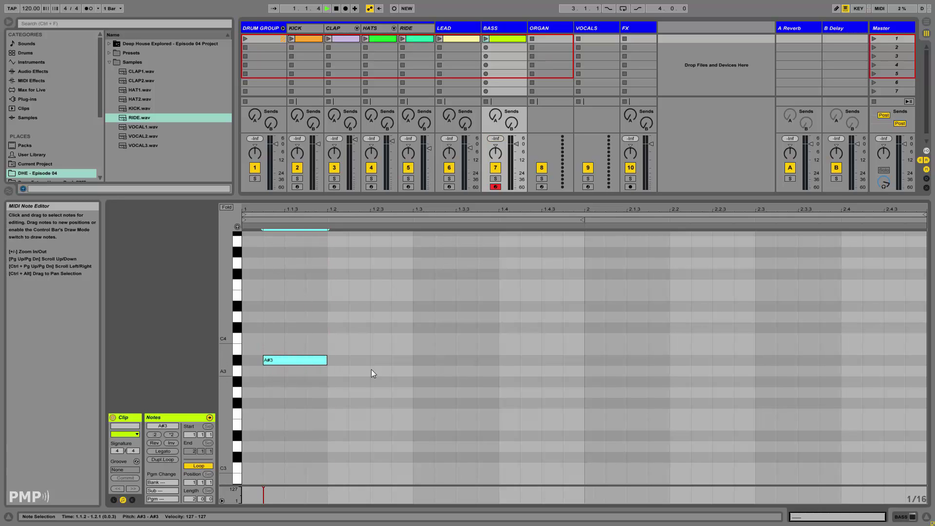
Play the BASS clip with the metronome on and duplicate the A#3 note to start at 1.2.1
click(88, 10)
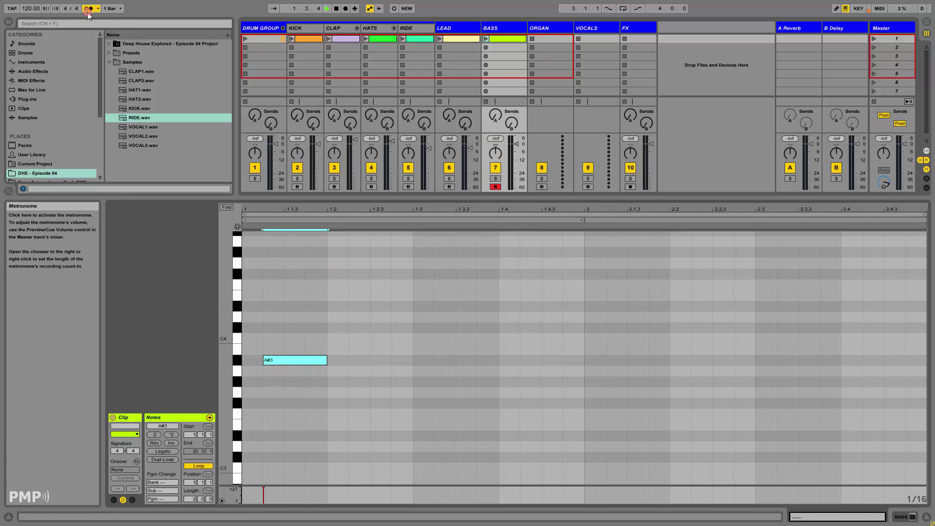
click(486, 38)
click(298, 358)
key(ctrl+d)
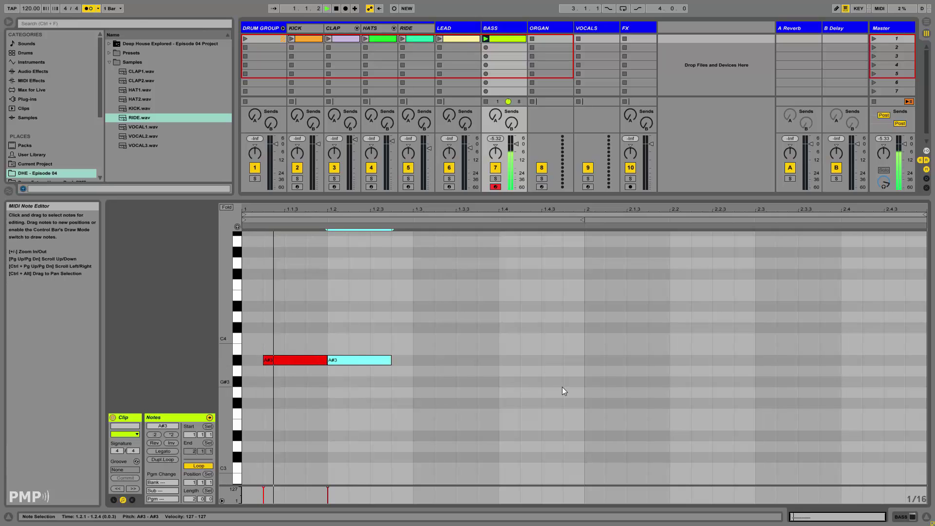
Copy the pair of A#3 notes to 1.3.1 and again to 1.4.3, directly after the previous pair
click(376, 338)
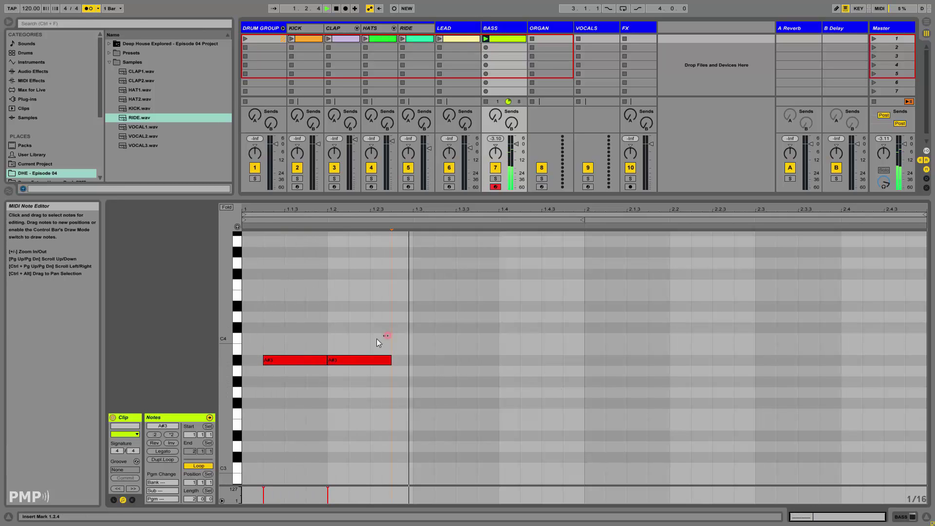
key(ctrl+a)
drag(291, 361, 452, 357)
click(571, 358)
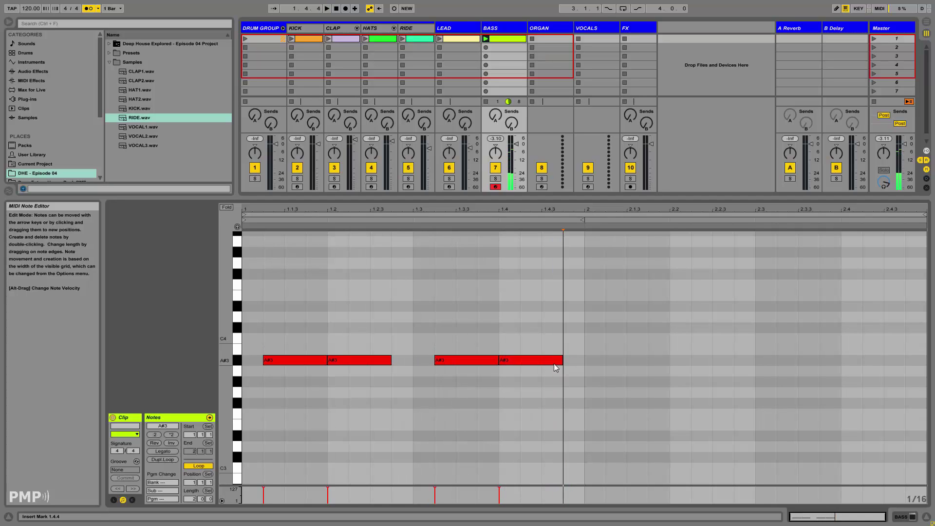
mouse_move(564, 353)
mouse_down()
mouse_move(432, 360)
mouse_move(570, 362)
mouse_up()
key(space)
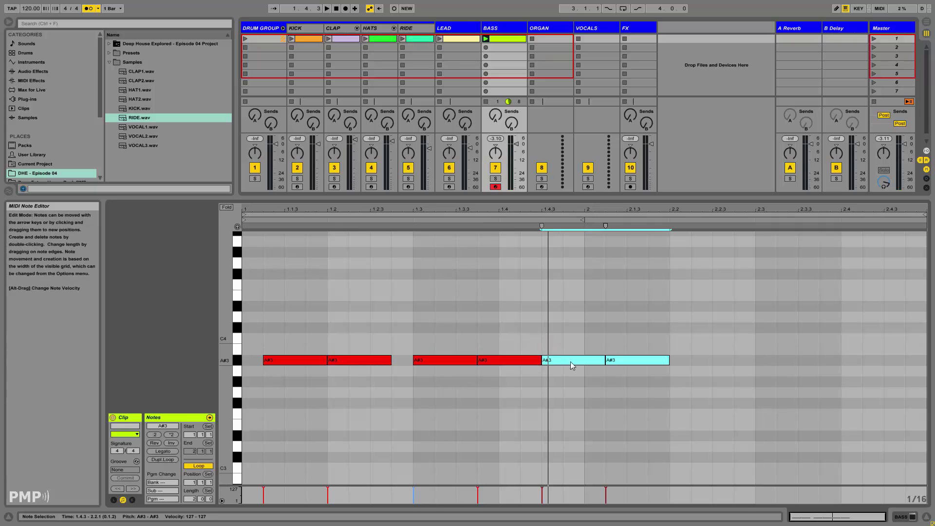
Continue the A#3 pattern with one note at 2.2.1, a sixteenth-note gap, and three consecutive notes from 2.3.1
key(ctrl+d)
click(746, 353)
click(747, 360)
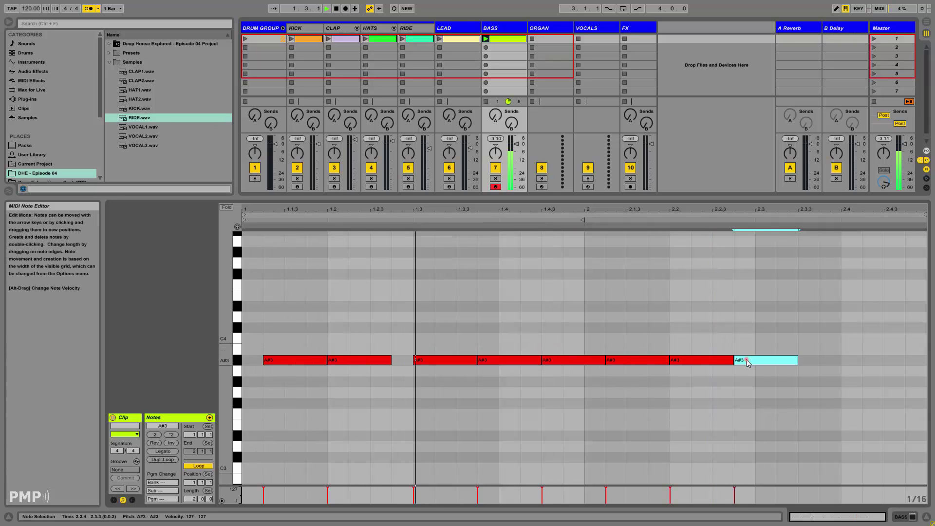
key(Delete)
drag(721, 337, 777, 359)
click(766, 333)
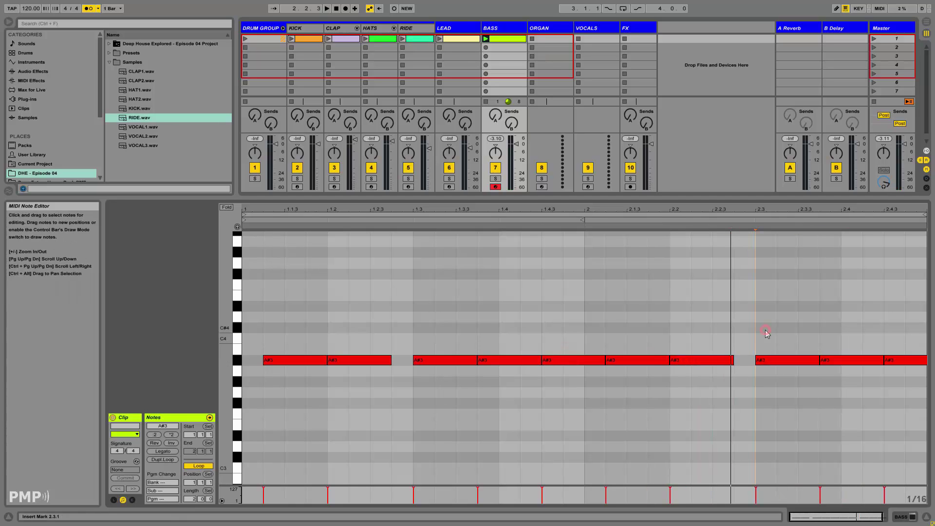
Raise the BASS track's send to the A Reverb return while playing the clip
key(space)
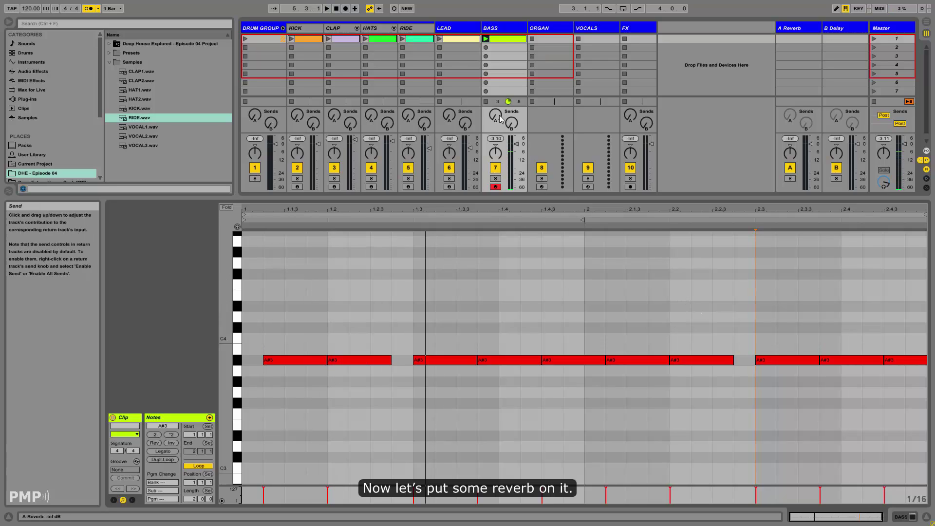
drag(499, 117, 502, 122)
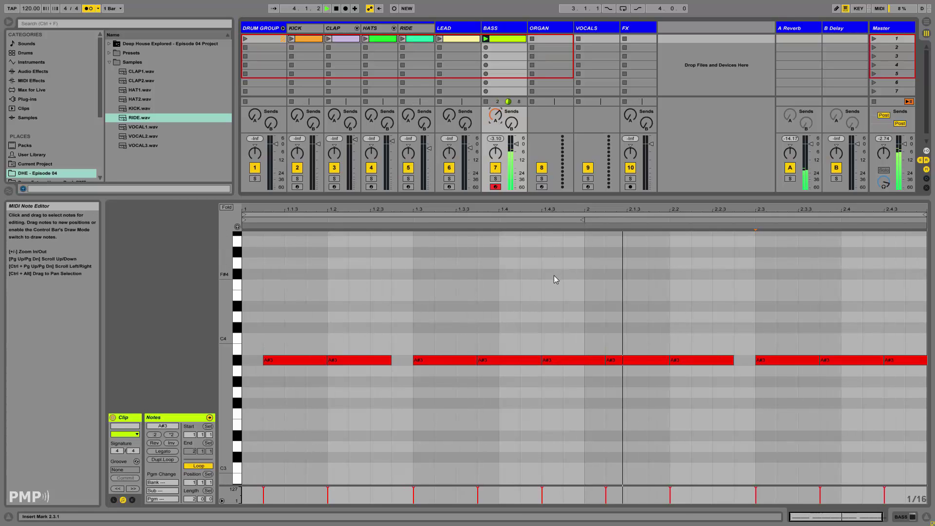
key(space)
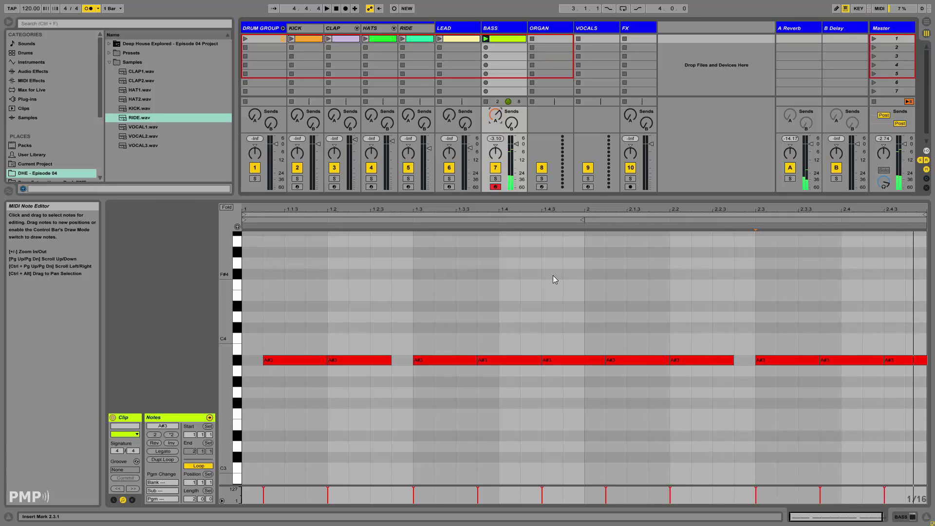
Duplicate the BASS clip's two-bar loop to make it four bars long and start playback
click(489, 215)
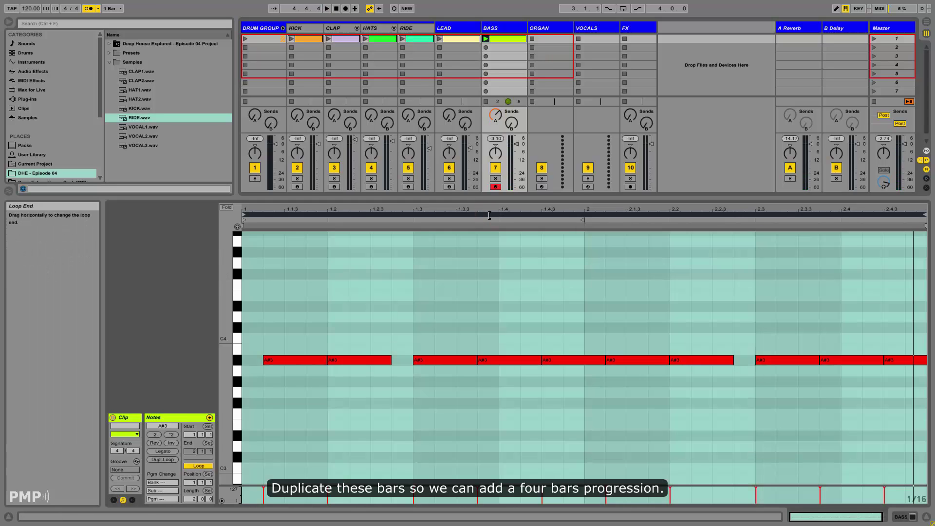
key(ctrl+d)
click(538, 308)
key(space)
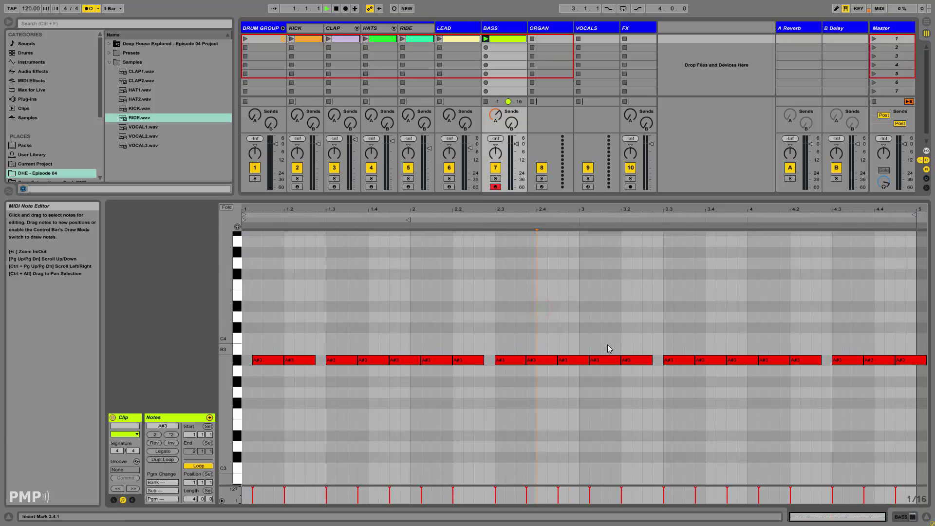
Transpose the three A#3 notes starting at 2.3.1 up seven semitones to F4
drag(507, 349, 574, 367)
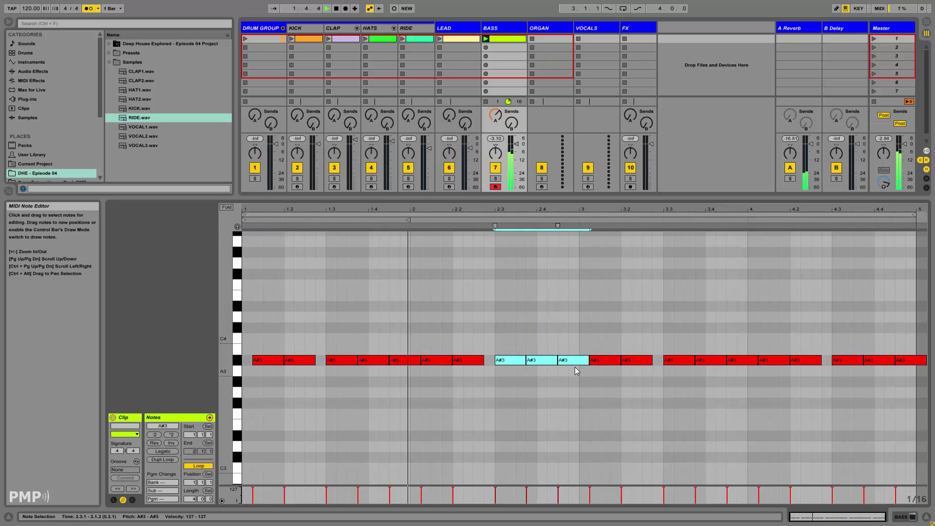
key(Up)
key(Up)
key(Up)
key(Up)
key(Up)
key(Up)
key(Up)
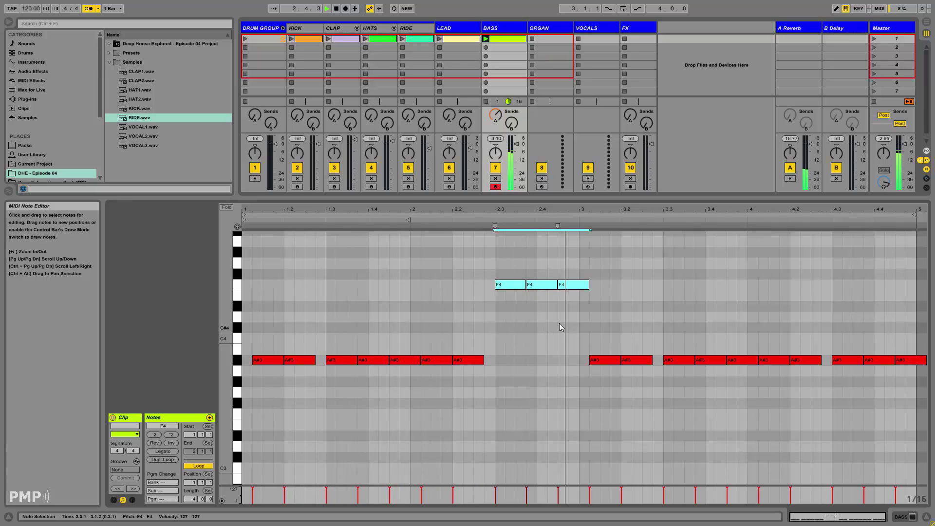
Transpose the five A#3 notes between 3.1.2 and 4.1.2 up three semitones to C#4
click(587, 330)
drag(591, 329, 726, 366)
key(Up)
key(Up)
key(Up)
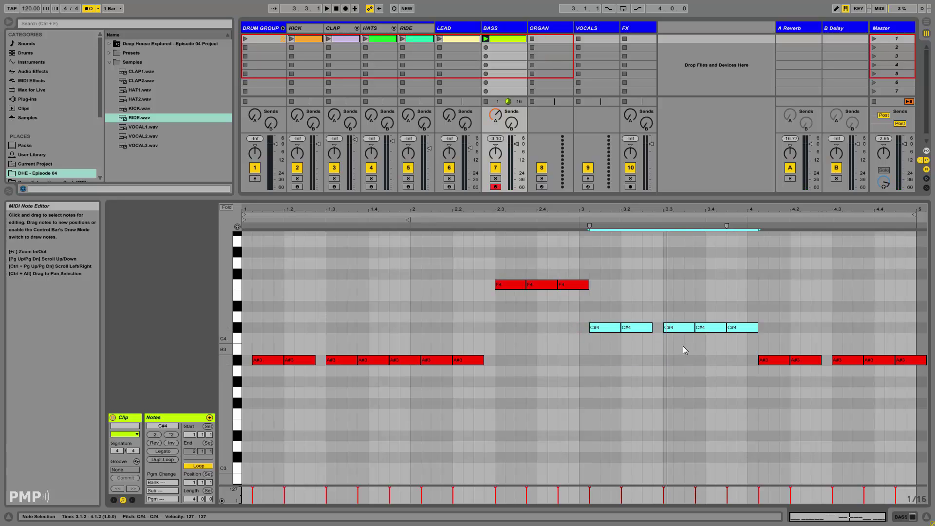
key(space)
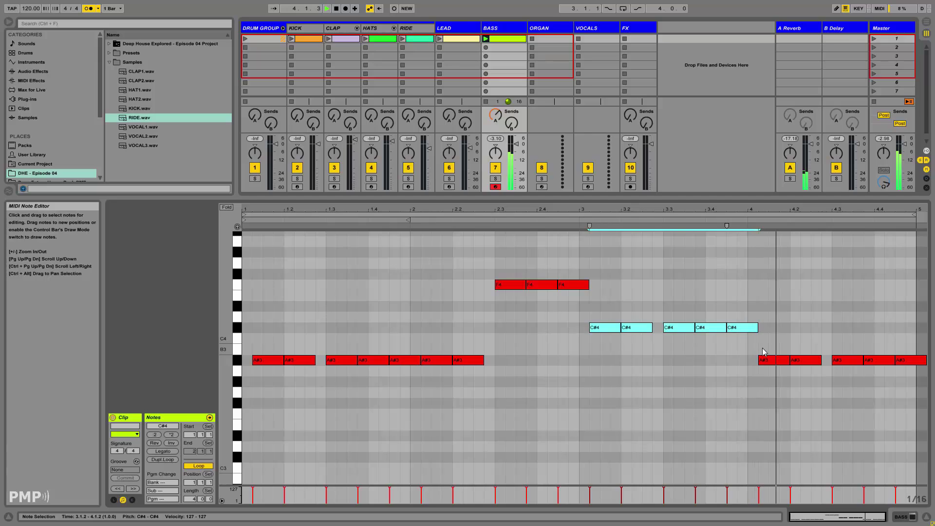
Transpose the last five A#3 notes, from 4.1.2 onward, up five semitones to D#4
drag(763, 352, 925, 370)
key(Up)
key(Up)
key(Up)
key(Up)
key(Up)
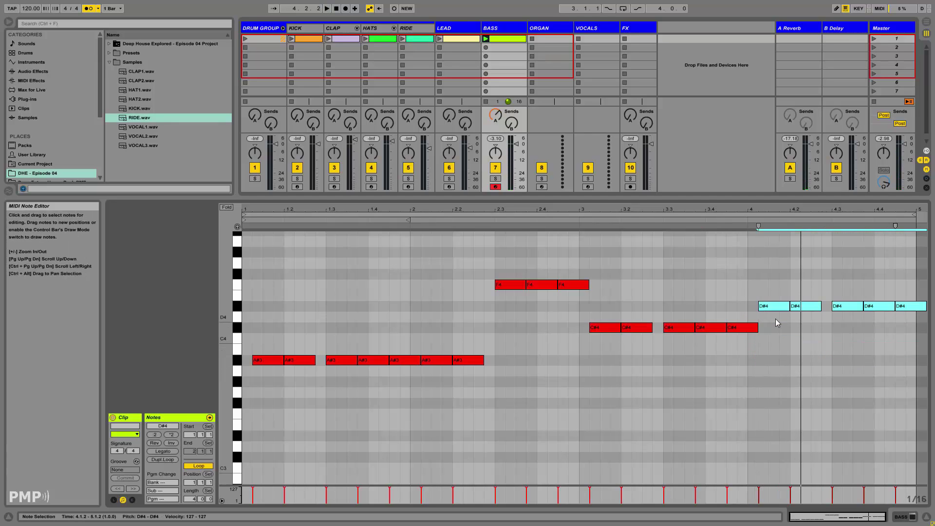
click(775, 359)
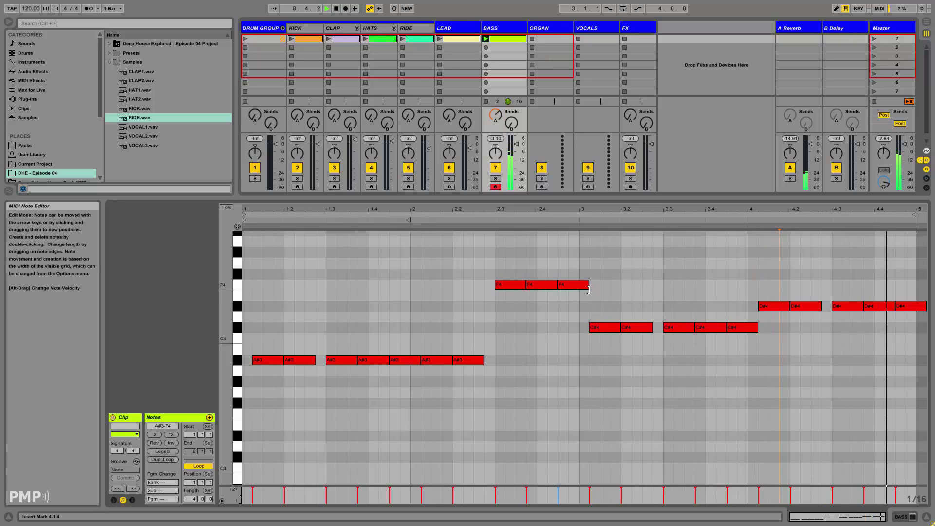
Shorten the last F4 note to end at 2.4.4 and fill the gap up to 3.1.2 with a G#3 note
drag(589, 288, 568, 286)
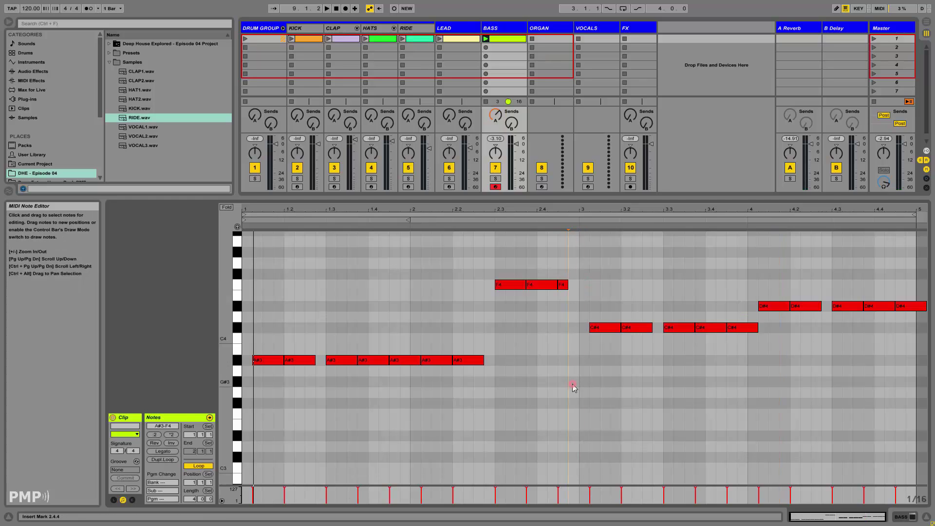
double_click(572, 382)
drag(583, 382, 589, 384)
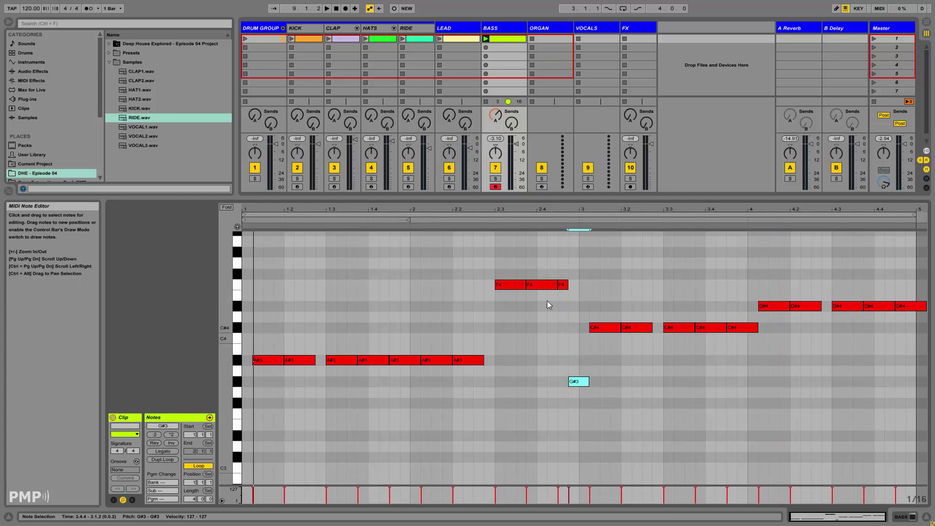
Turn off the metronome and play the BASS clip with the short F4 and G#3 notes selected
click(90, 8)
drag(559, 276, 587, 384)
key(space)
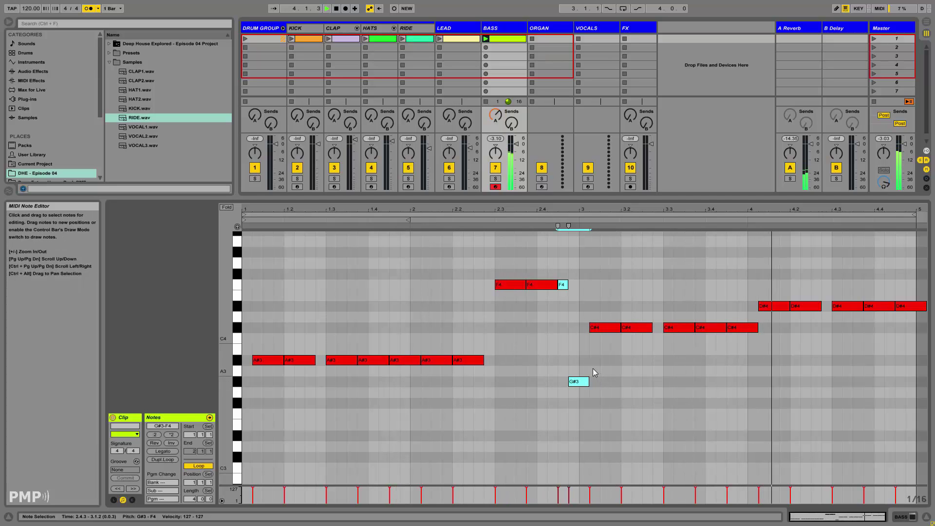
Add a Compressor from the audio effects after Massive on the BASS track
click(492, 27)
click(43, 72)
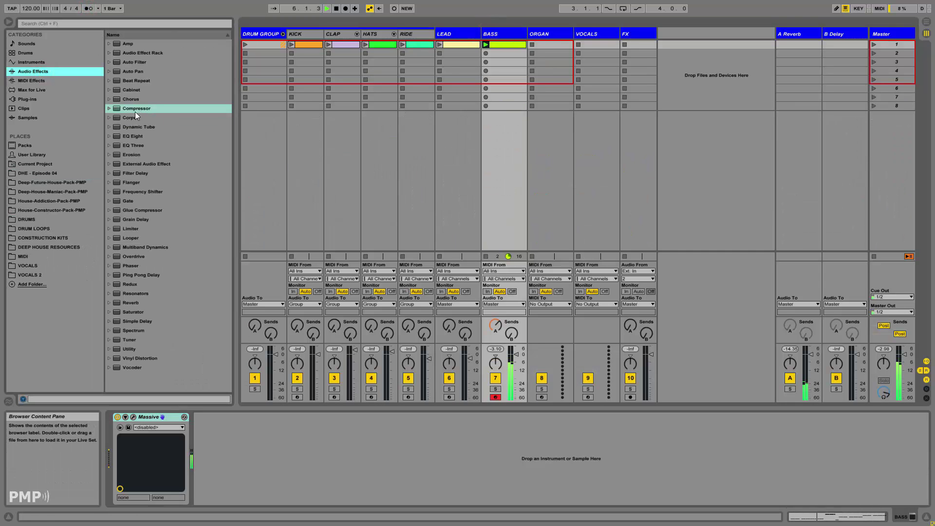
drag(135, 112, 238, 440)
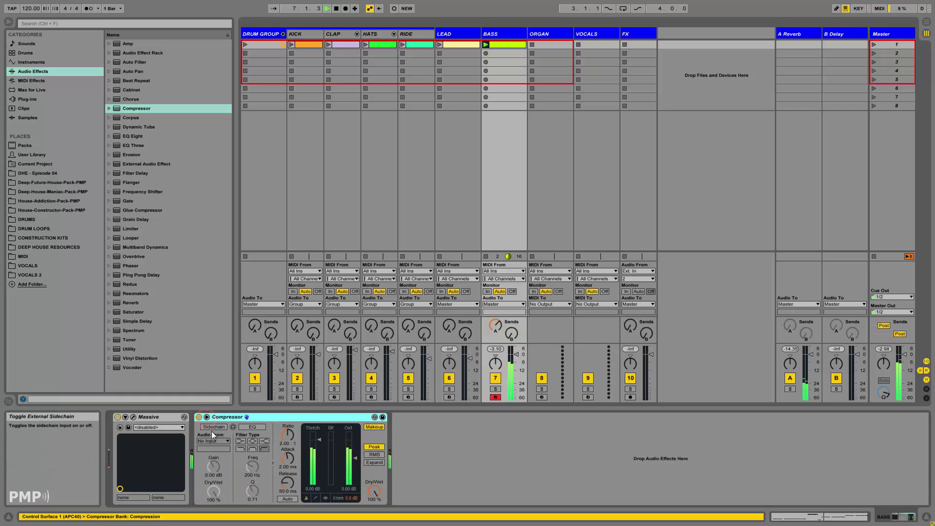
Sidechain the BASS track's Compressor to KICK with a threshold of -17.9 dB and launch scene 1
click(213, 428)
click(213, 441)
click(209, 362)
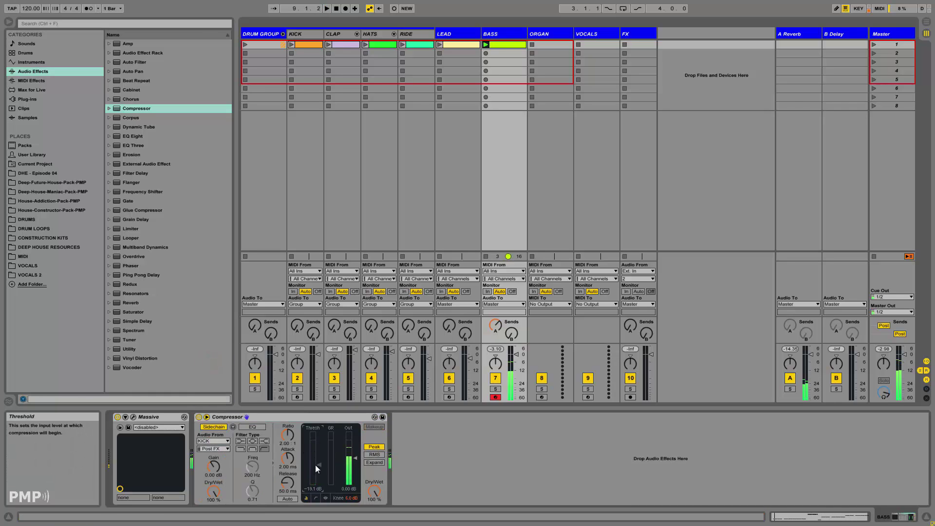
drag(315, 465, 317, 463)
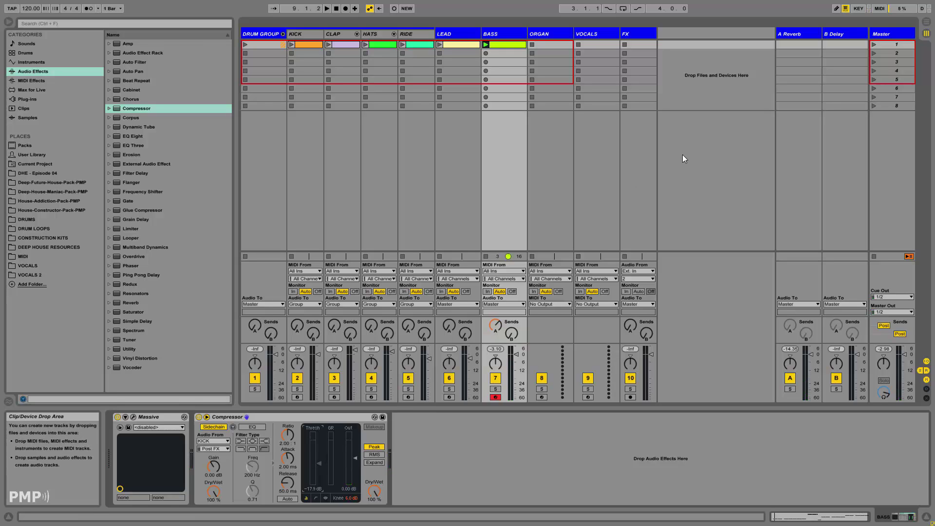
click(874, 45)
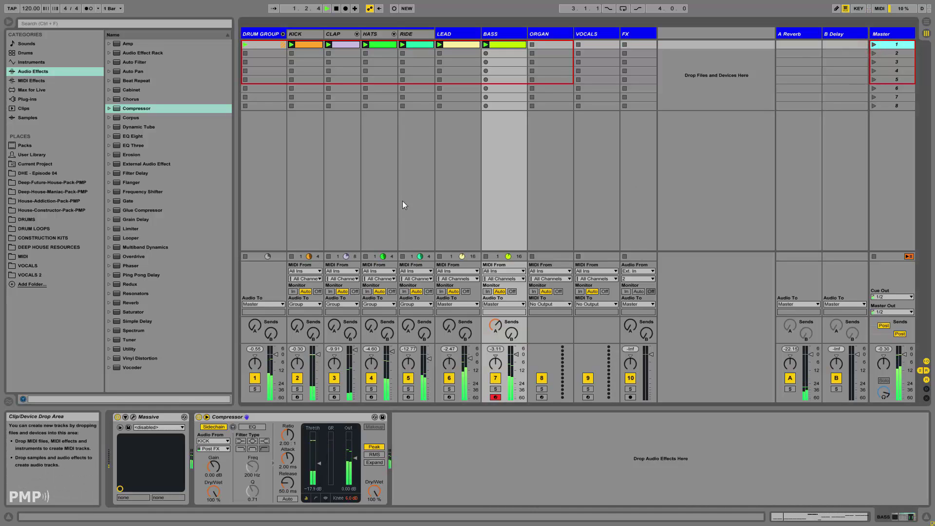
Play the BASS clip, rename scene 1 as INTRO and colour it dark grey
click(54, 173)
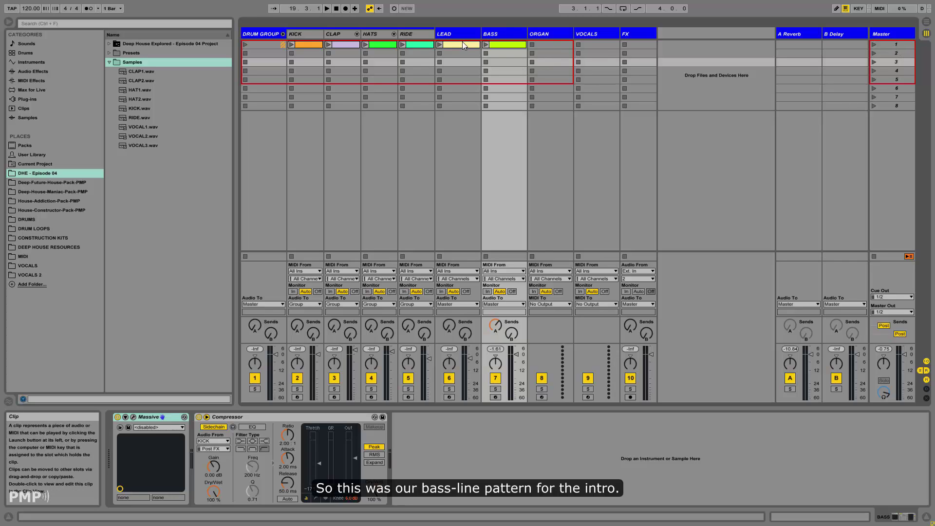
click(485, 44)
right_click(879, 45)
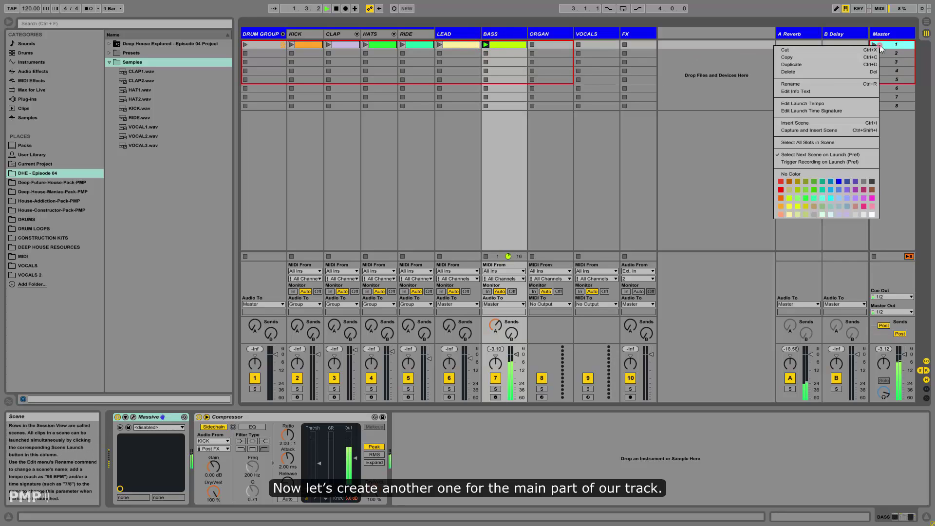
click(825, 83)
text(INTRO)
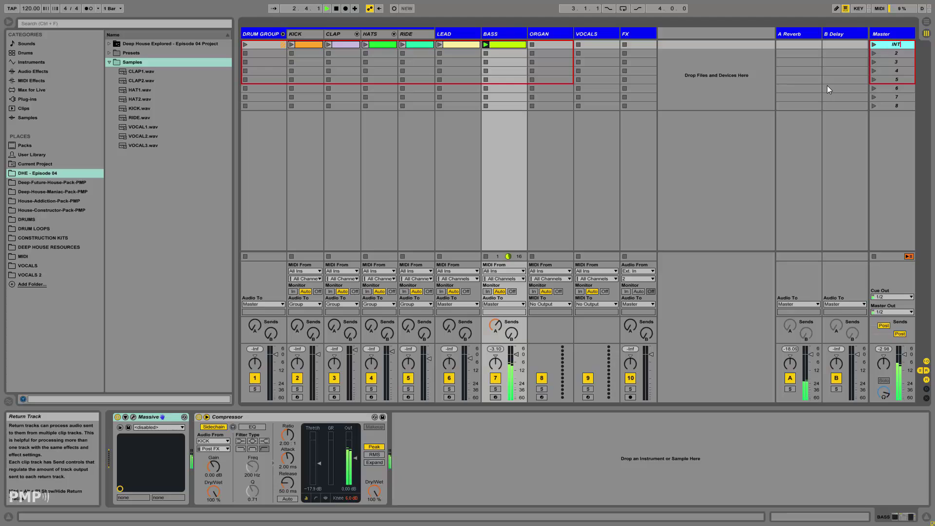
key(Return)
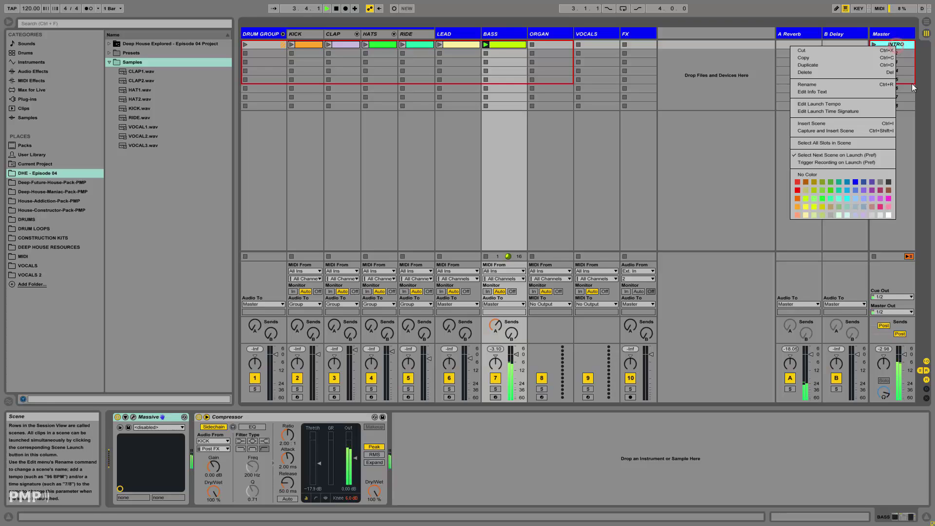
right_click(896, 45)
click(890, 184)
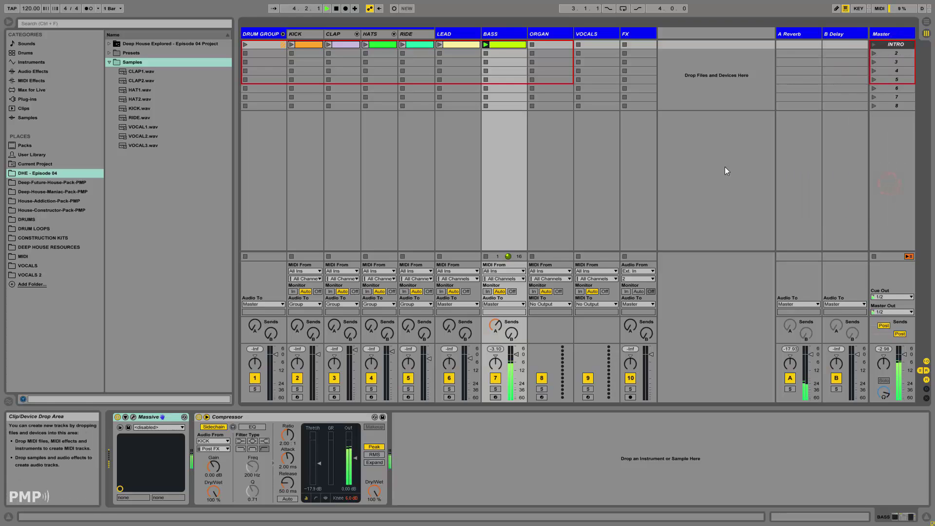
Create an empty MIDI clip in the BASS track's second slot and arm the track with the computer keyboard octave at C3
double_click(513, 54)
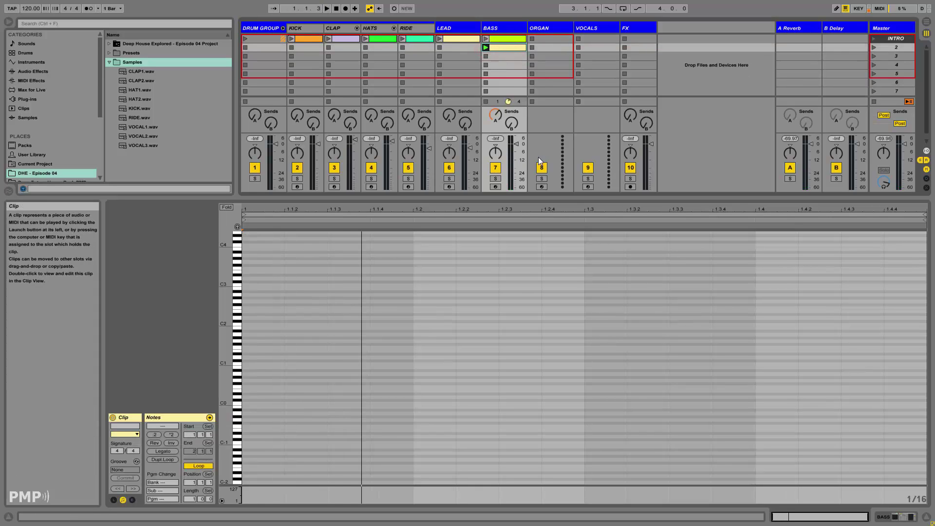
drag(236, 316, 232, 316)
click(495, 186)
key(f)
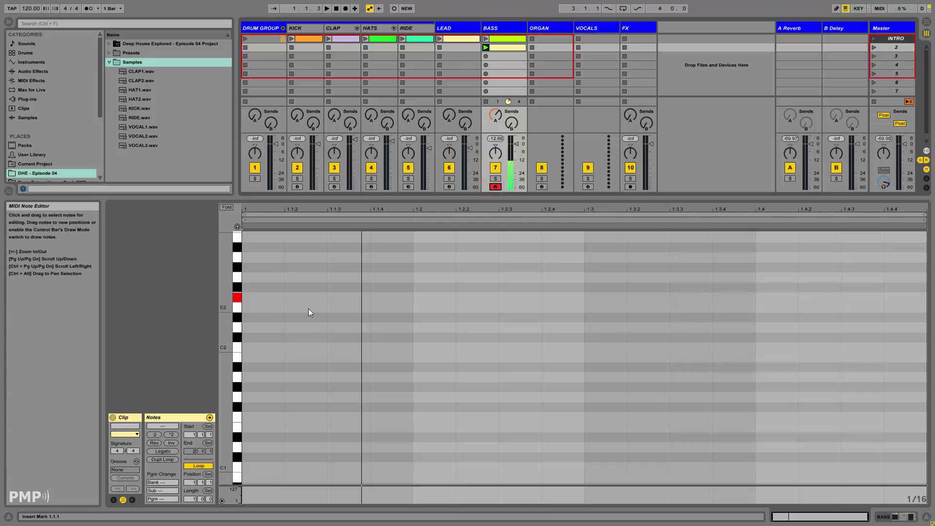
key(x)
key(f)
scroll(243, 307, up, 3)
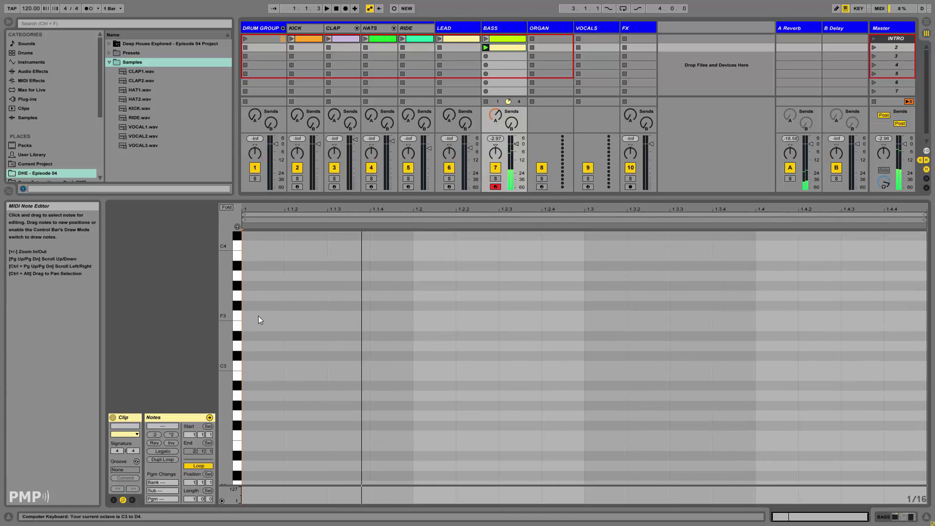
Draw a three-sixteenth F3 note at 1.1.1 and duplicate it four times along the bar, with the metronome on
double_click(280, 316)
drag(280, 316, 365, 319)
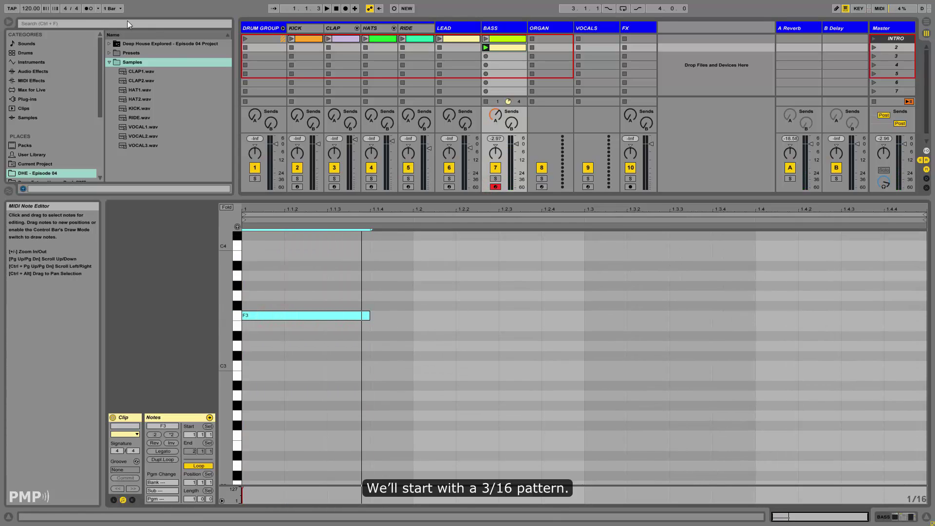
click(89, 9)
key(ctrl+d)
key(ctrl+d)
key(ctrl+d)
key(ctrl+d)
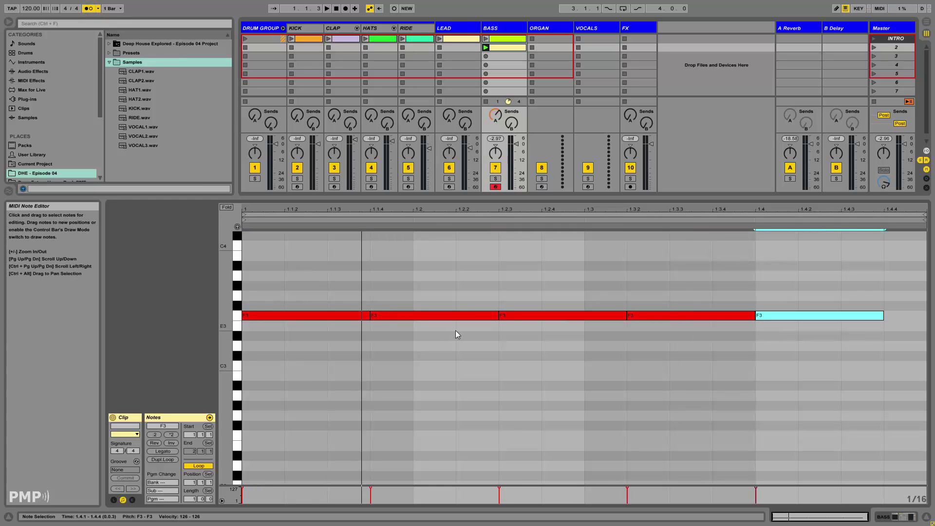
Play the one-bar F3 pattern and raise the BASS track's send to A Reverb
key(space)
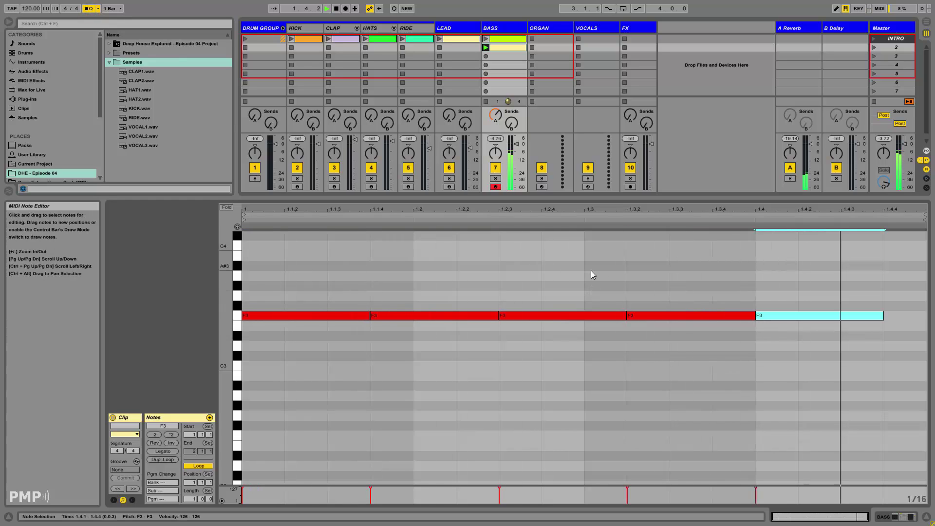
click(495, 114)
drag(495, 114, 495, 105)
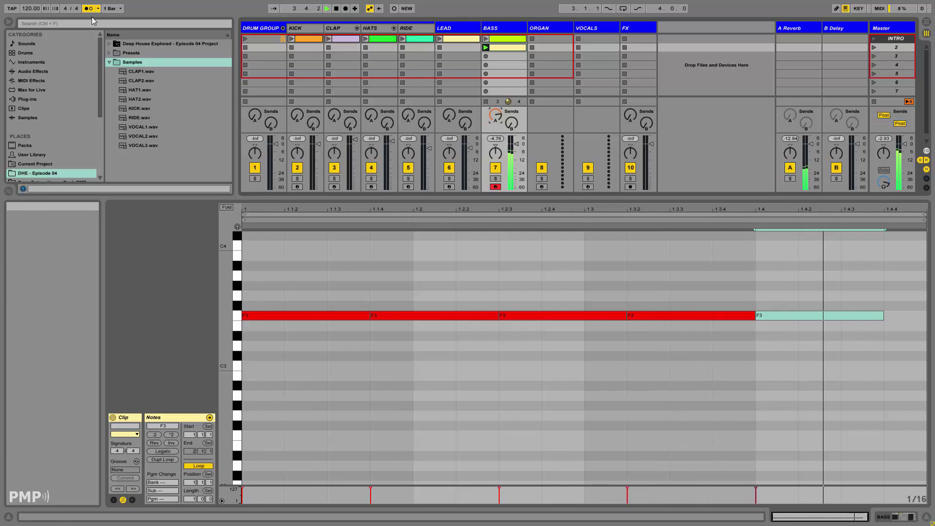
key(space)
key(space)
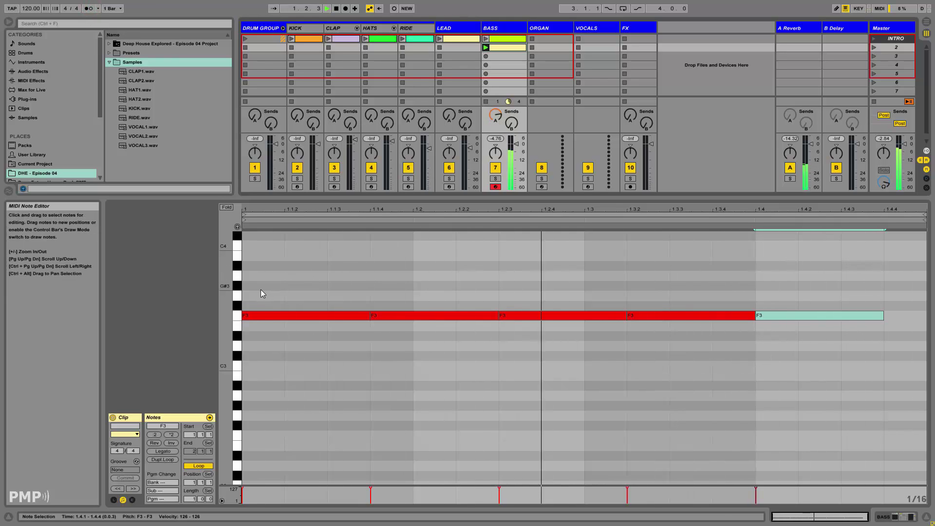
key(space)
Duplicate the whole bar of F3 notes until the clip is four bars long
key(ctrl+a)
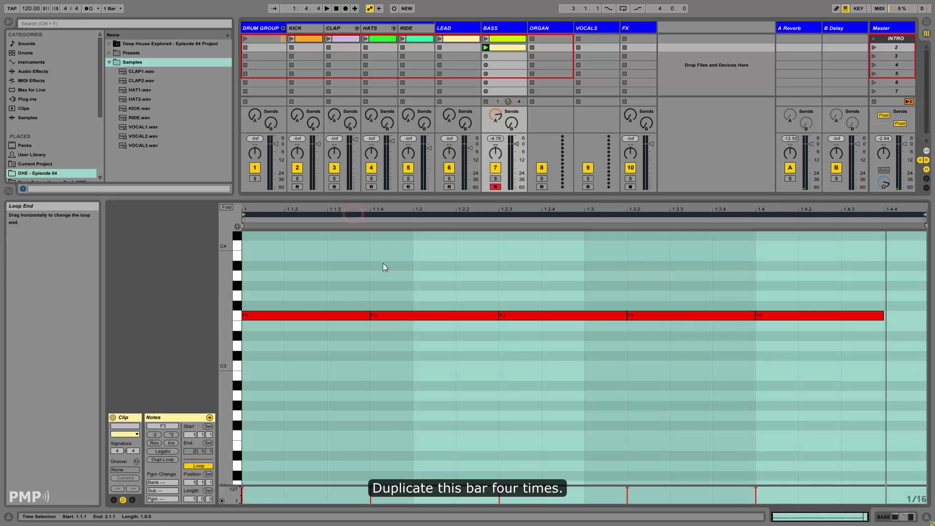
key(ctrl+d)
key(ctrl+d)
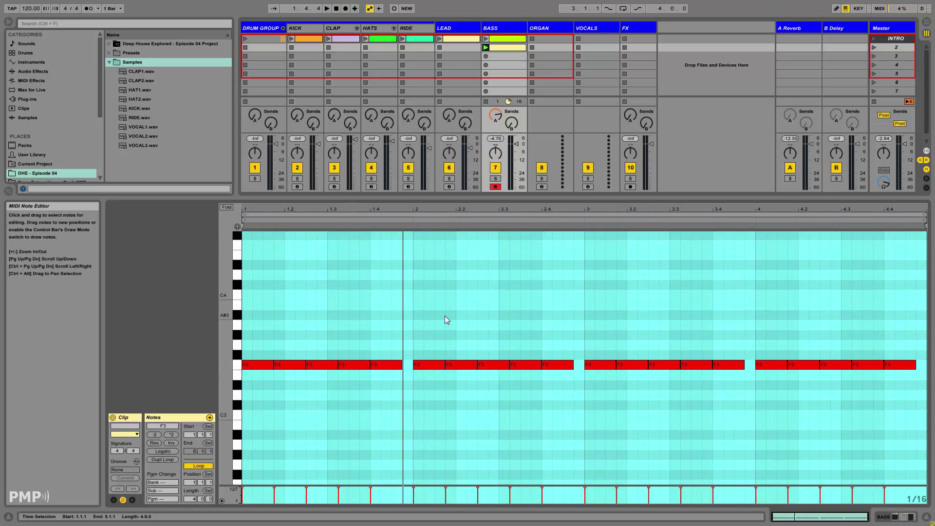
Transpose the notes of bar 2 up to G#3 and those of bars 3 and 4 up to A#3
click(446, 316)
key(space)
drag(404, 318, 892, 393)
key(Up)
key(Up)
key(Up)
key(Up)
key(Up)
key(Up)
key(Up)
key(Up)
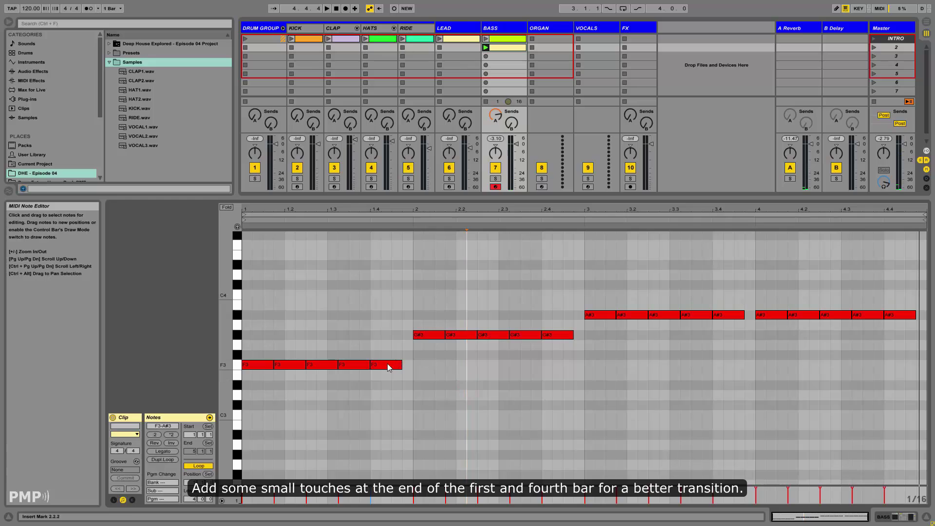
Raise the last note of bar 1 to F#3 and the last note of bar 4 to C#4, and play the clip
drag(389, 368, 389, 357)
click(902, 324)
drag(897, 316, 898, 287)
key(space)
click(891, 369)
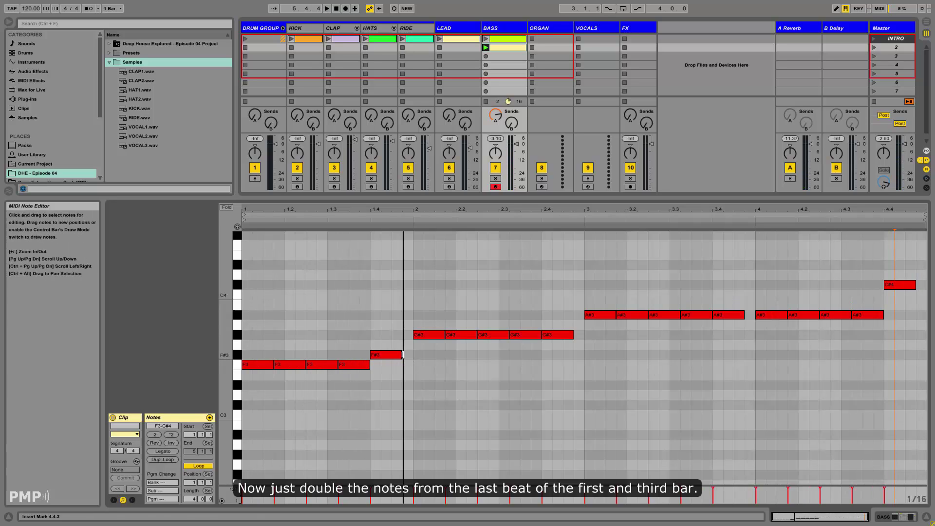
Shorten the last notes of bars 1 and 3 to an eighth, duplicate each to fill its bar, and play the clip
drag(403, 355, 391, 354)
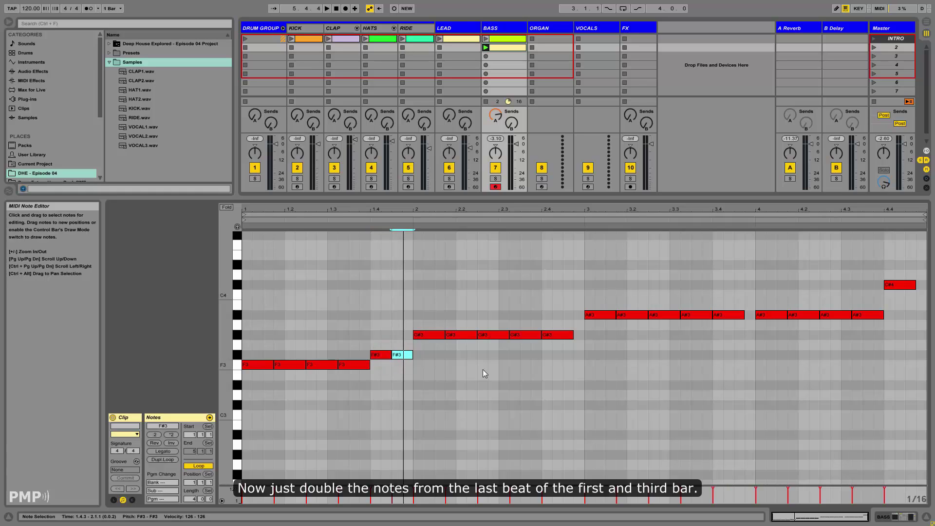
drag(744, 315, 733, 315)
key(ctrl+d)
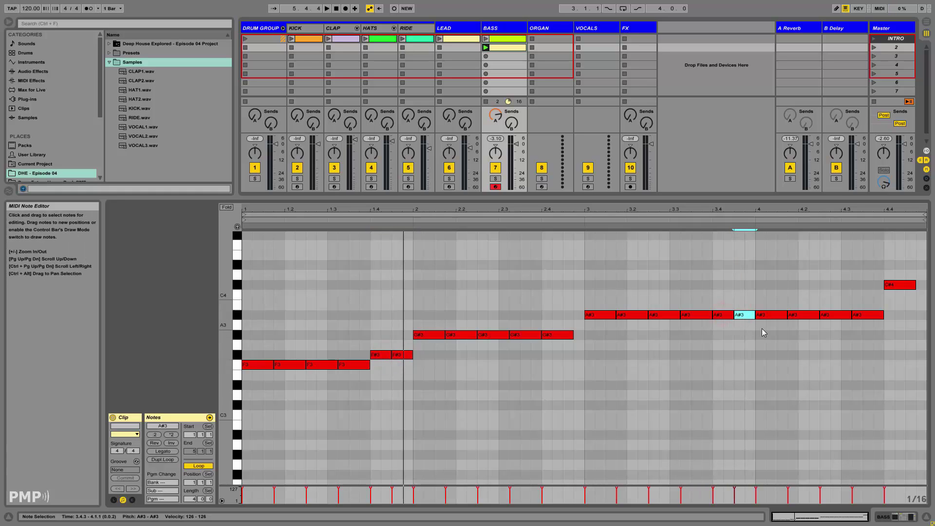
key(space)
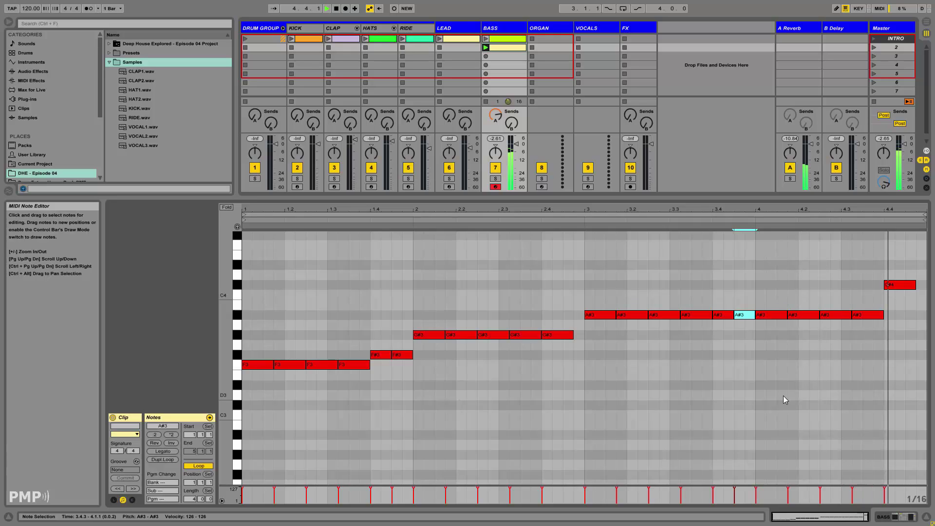
End bar 2 with two sixteenth G#3 notes at 2.4.3 and 2.4.4, shortening the note before them
drag(573, 336, 564, 335)
double_click(568, 335)
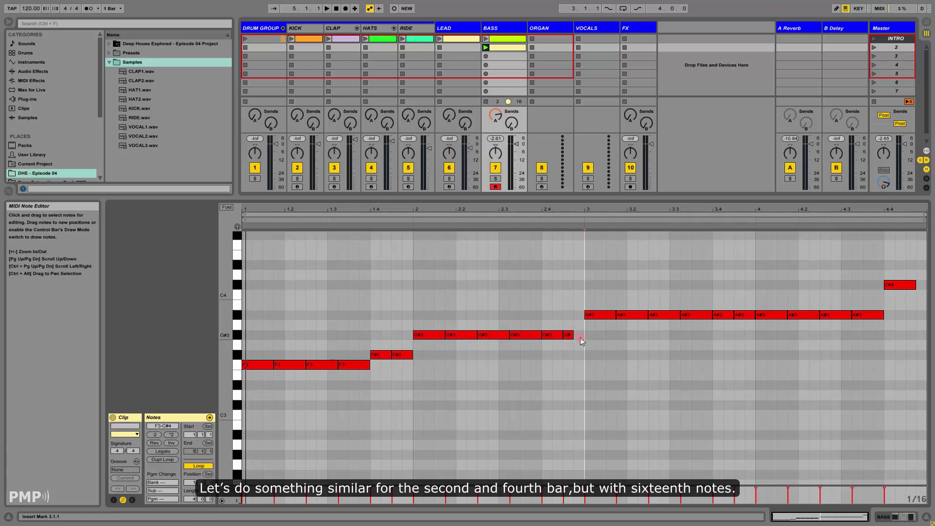
double_click(579, 335)
Shorten the C#4 note to end at 4.4.3 and add two sixteenth D#4 notes up to the end of bar 4
drag(916, 286, 882, 292)
double_click(911, 265)
click(922, 270)
double_click(921, 265)
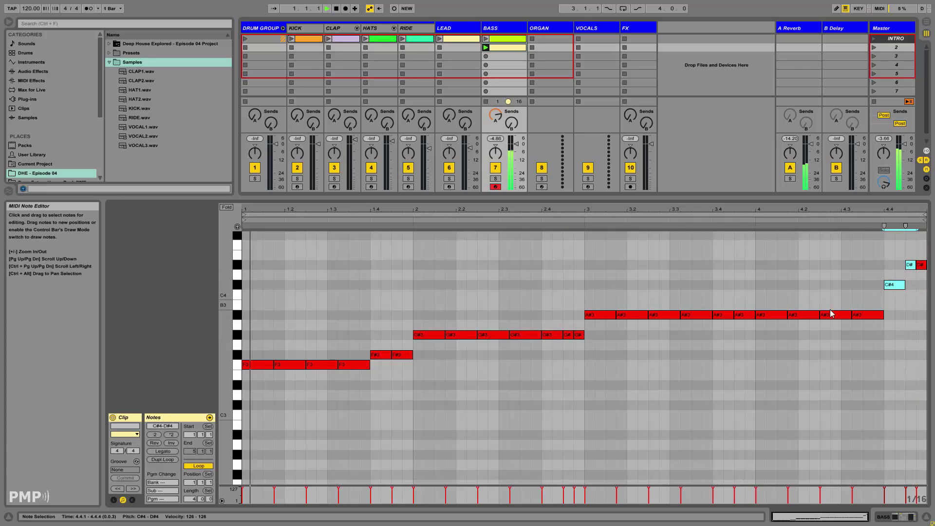
Play the BASS clip and select the closing notes of bar 2 and of bar 4 to check the transitions
key(space)
drag(552, 312, 588, 355)
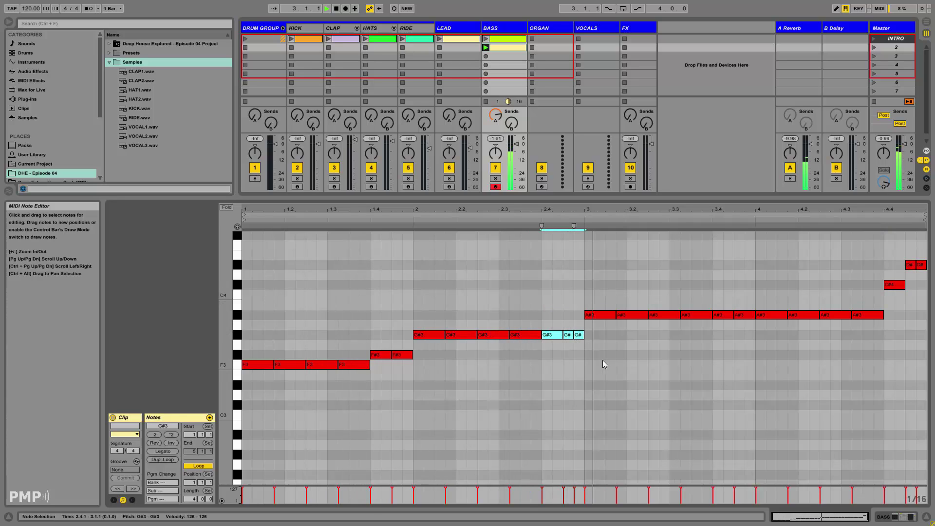
click(884, 247)
drag(900, 272, 923, 292)
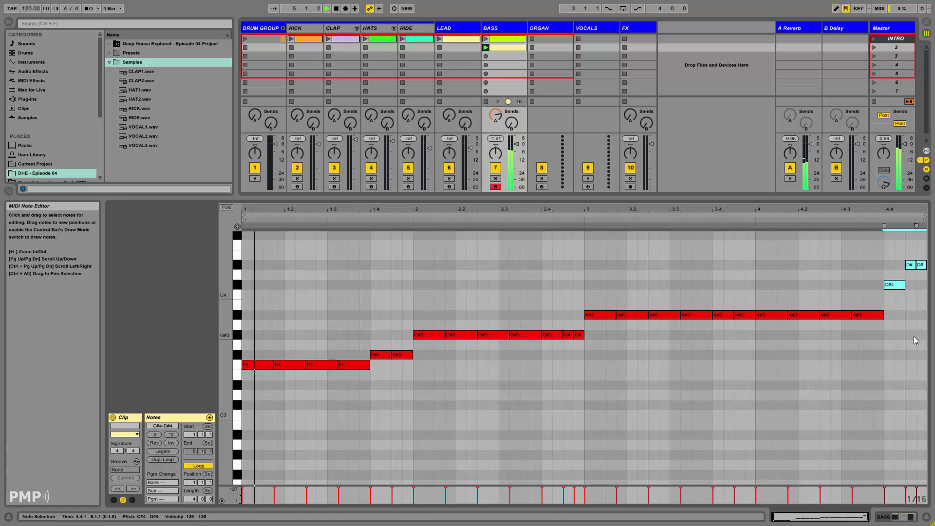
Rename scene 2 as MAIN and give it the same dark grey colour as INTRO
double_click(511, 28)
right_click(892, 53)
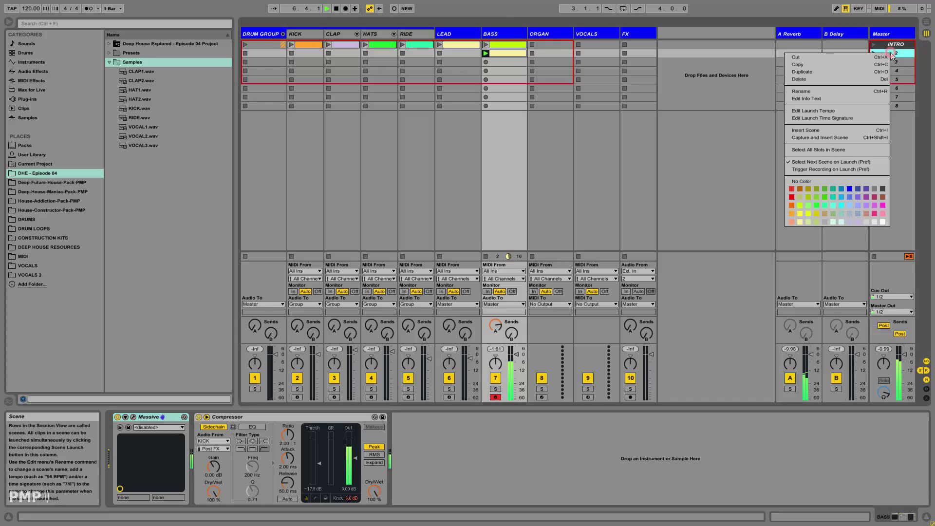
click(832, 92)
text(MAIN)
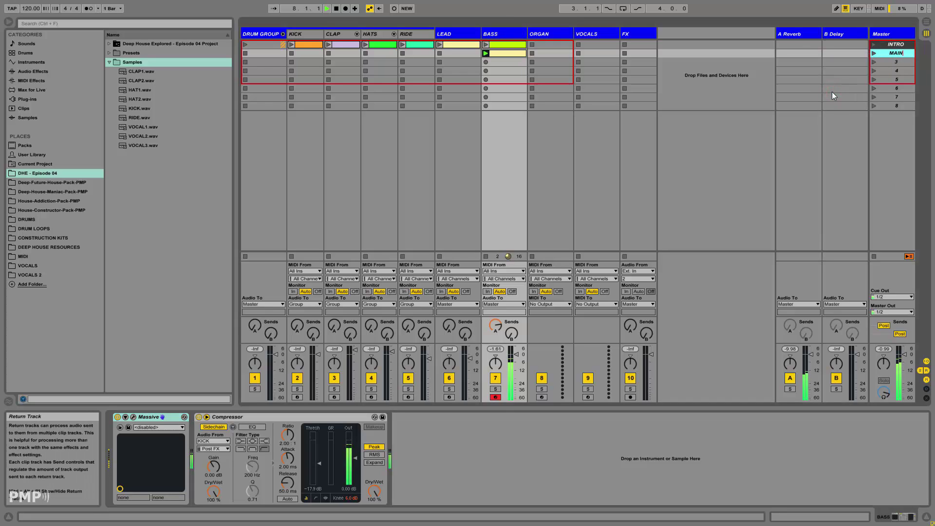
right_click(884, 54)
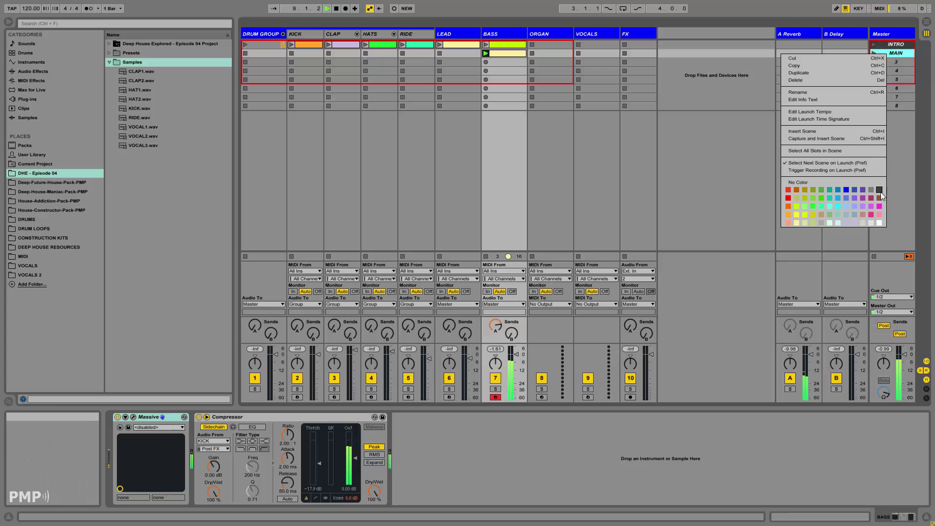
click(875, 220)
Duplicate the LEAD, KICK, CLAP, HATS and RIDE clips from the INTRO scene into the MAIN scene
click(440, 44)
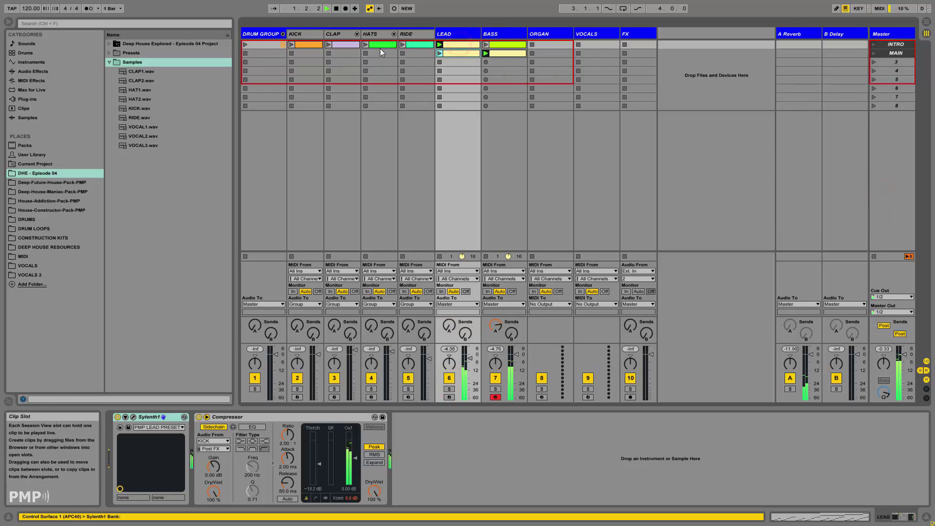
key(ctrl+d)
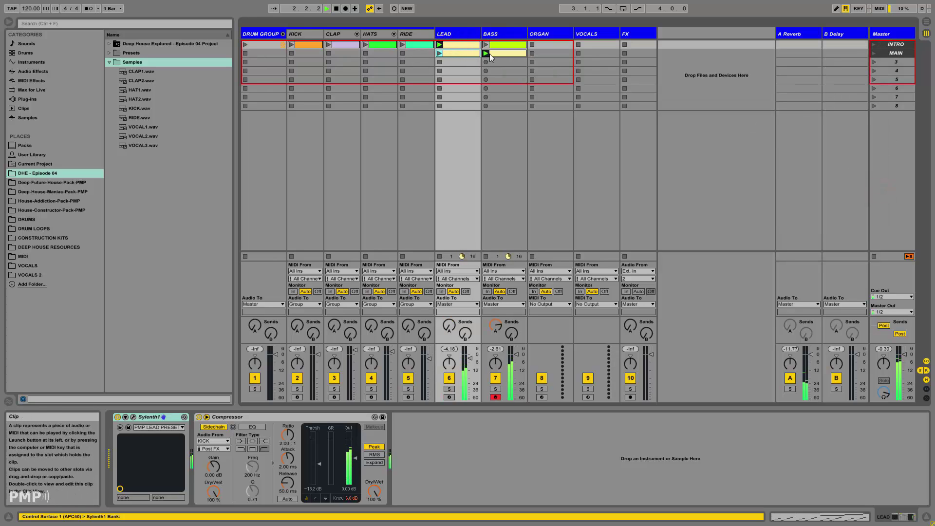
click(314, 45)
key(ctrl+d)
click(346, 44)
key(ctrl+d)
click(373, 45)
key(ctrl+d)
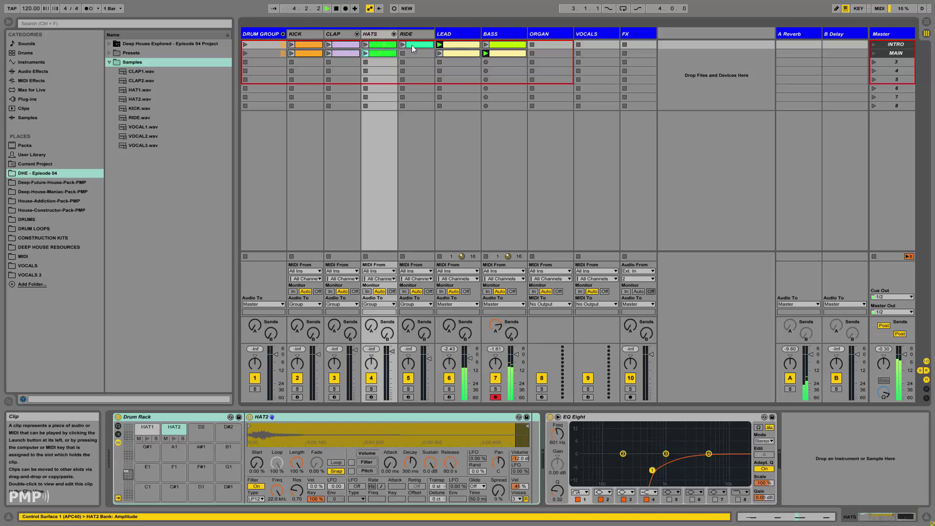
click(413, 45)
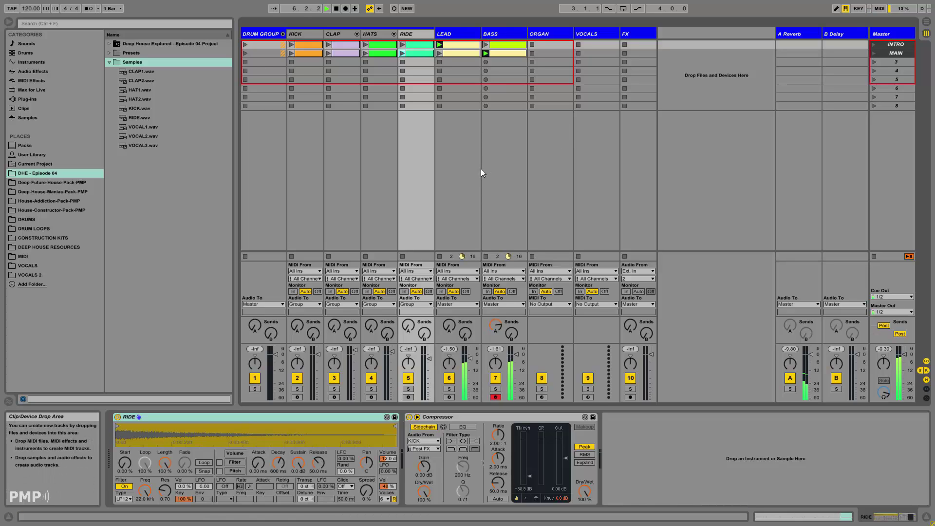
Stop all clips and audition the INTRO scene followed by the MAIN scene, with the BASS track selected
click(875, 256)
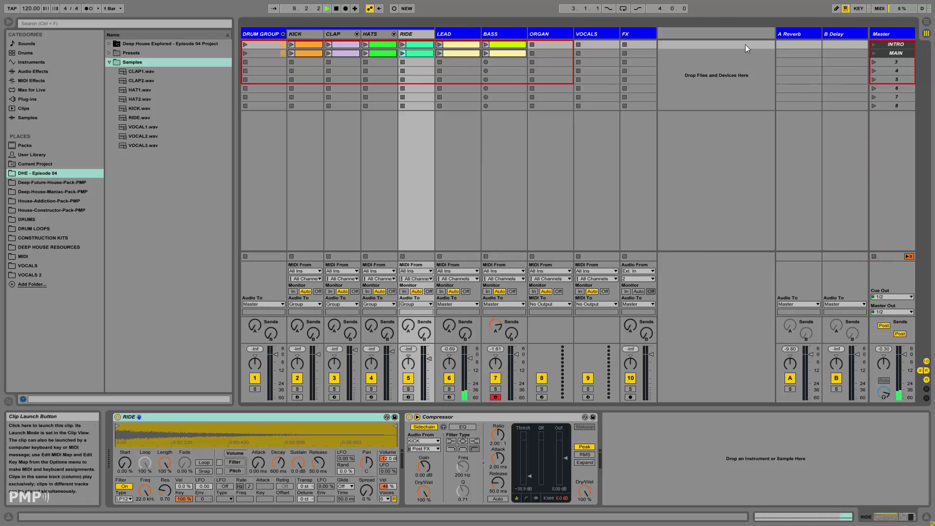
click(874, 45)
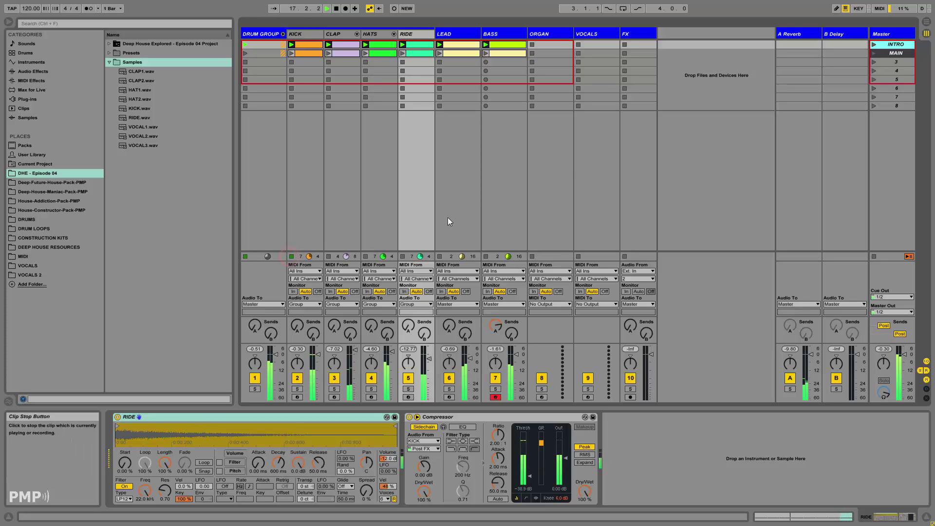
click(873, 54)
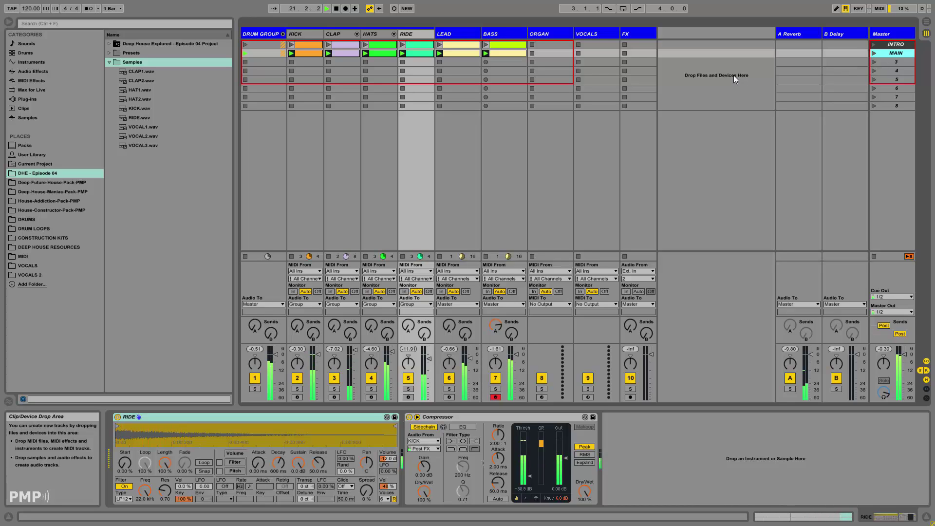
click(504, 33)
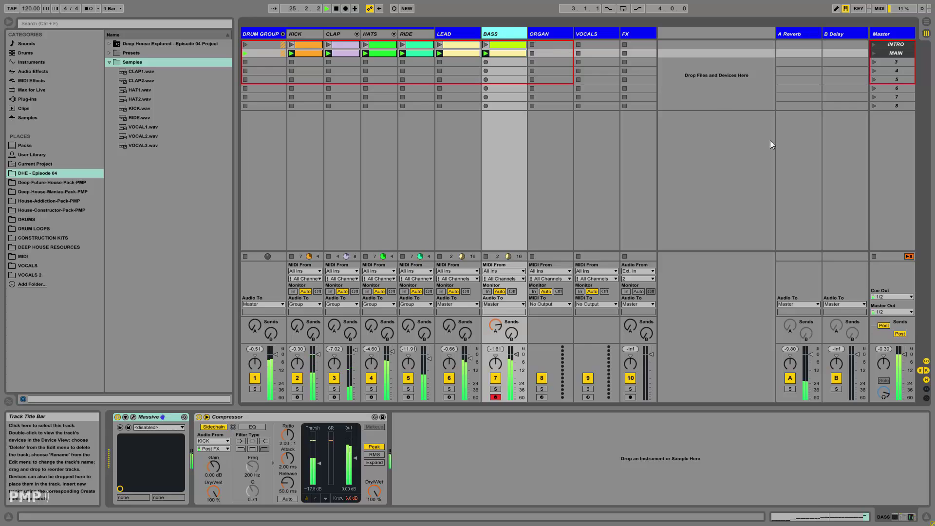
Stop all clips, insert a new scene between INTRO and MAIN, and place a copy of the MAIN bass clip in it
click(874, 257)
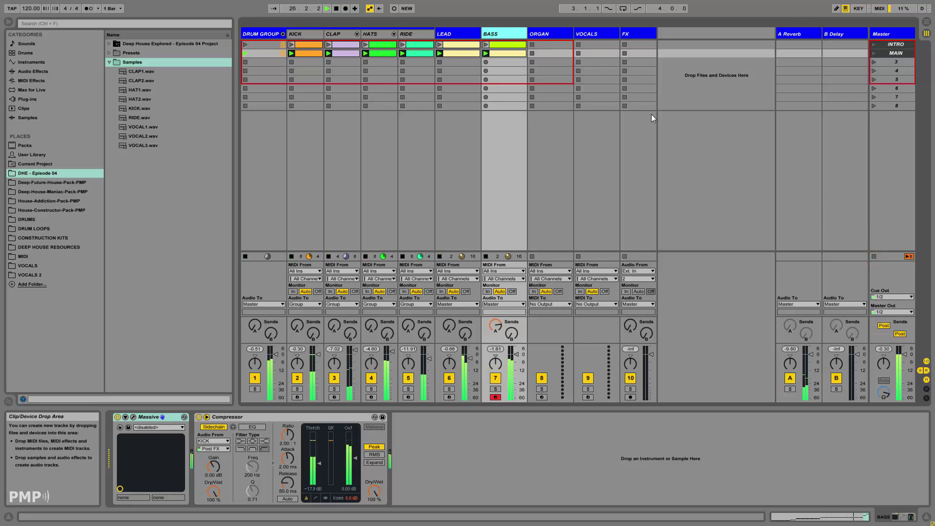
click(485, 53)
click(892, 44)
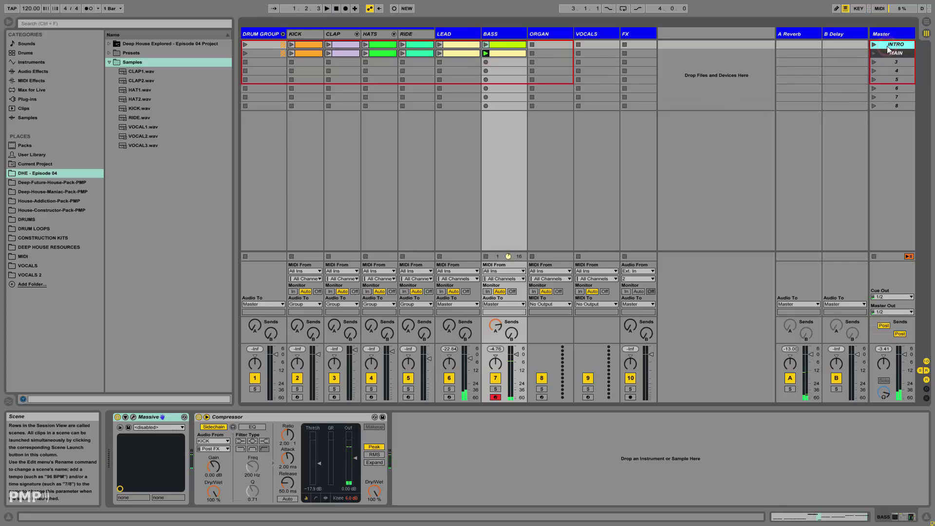
right_click(892, 44)
click(797, 124)
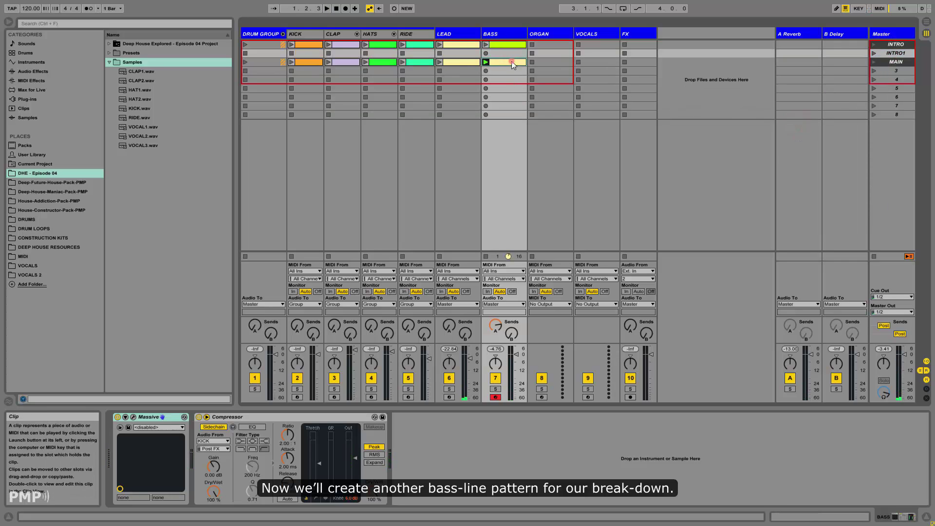
double_click(493, 55)
key(Return)
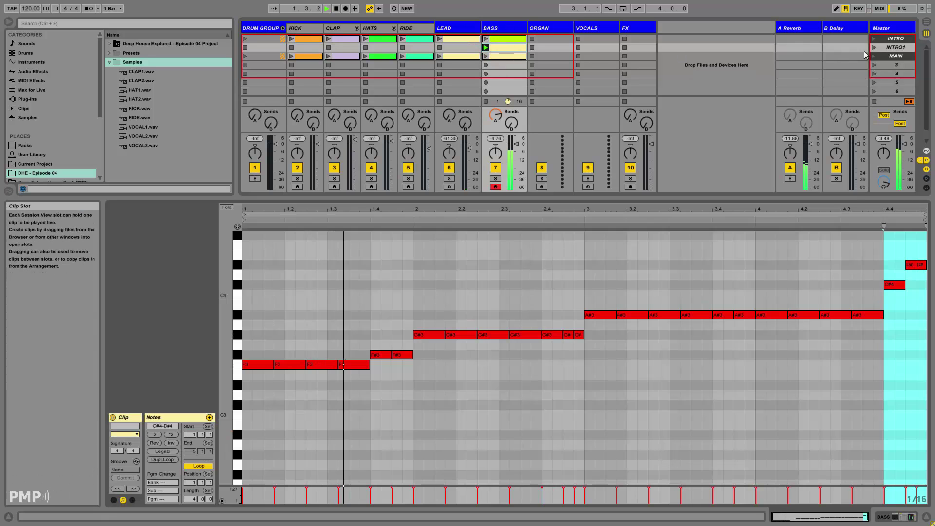
Rename the new scene below INTRO as BREAK and give it the same dark grey colour as the other scenes
right_click(884, 48)
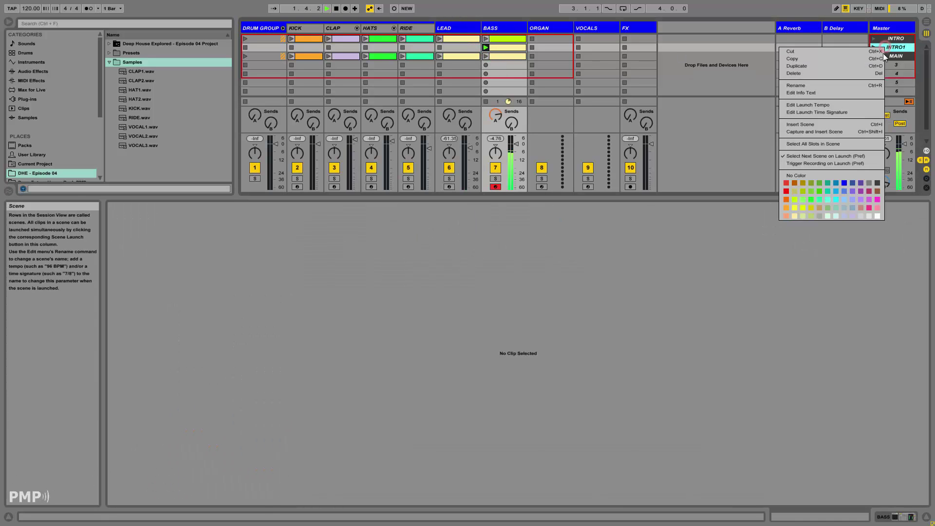
click(826, 85)
text(B)
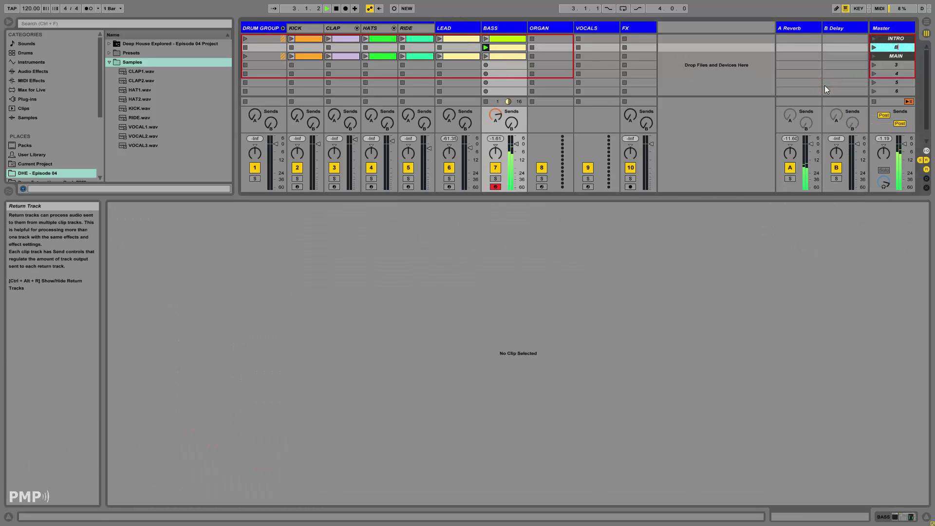
text(REAK)
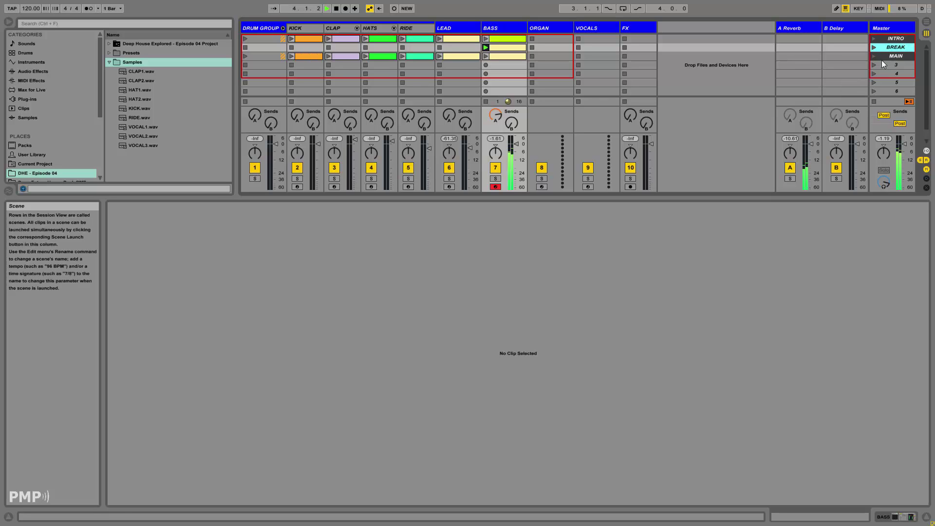
click(894, 55)
right_click(895, 46)
click(889, 184)
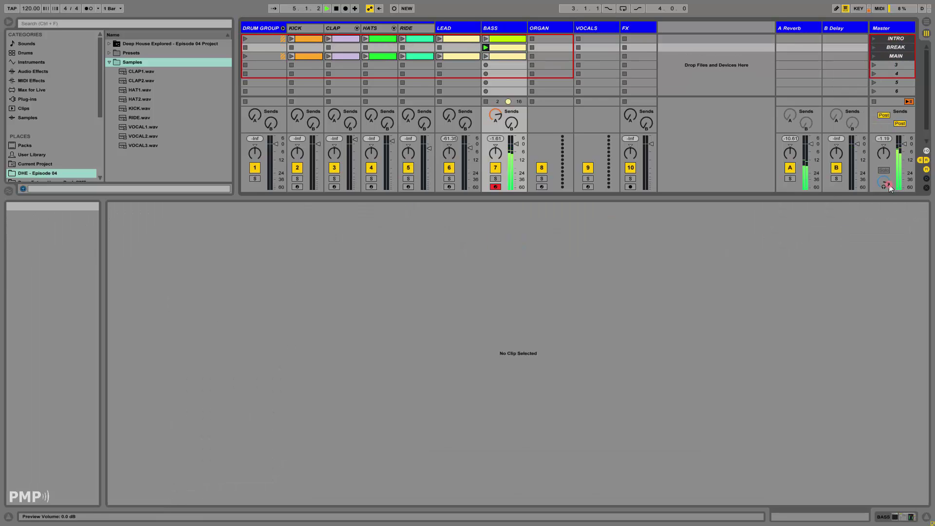
In the BREAK bass clip, extend the F3, G#3 and both A#3 notes starting bars 1 to 4 until beat 4 of their bar
click(509, 48)
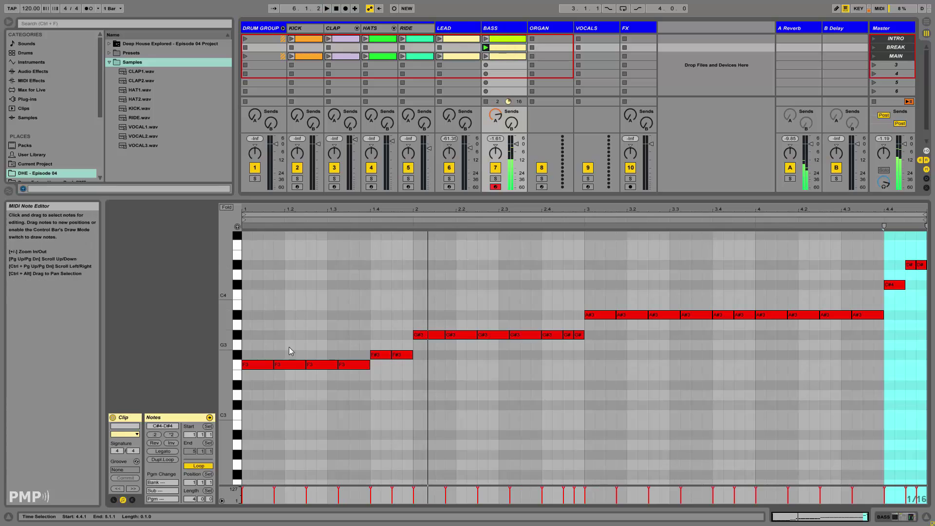
drag(273, 365, 369, 366)
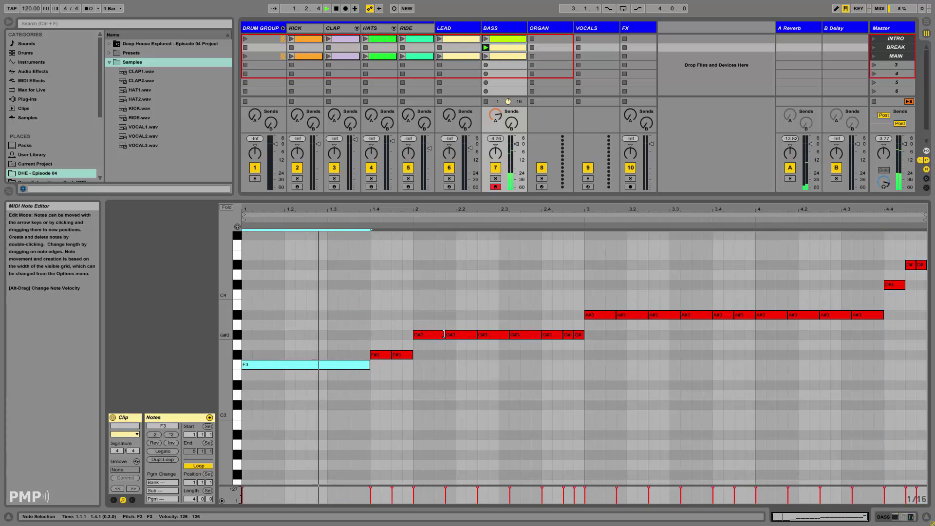
drag(444, 335, 541, 335)
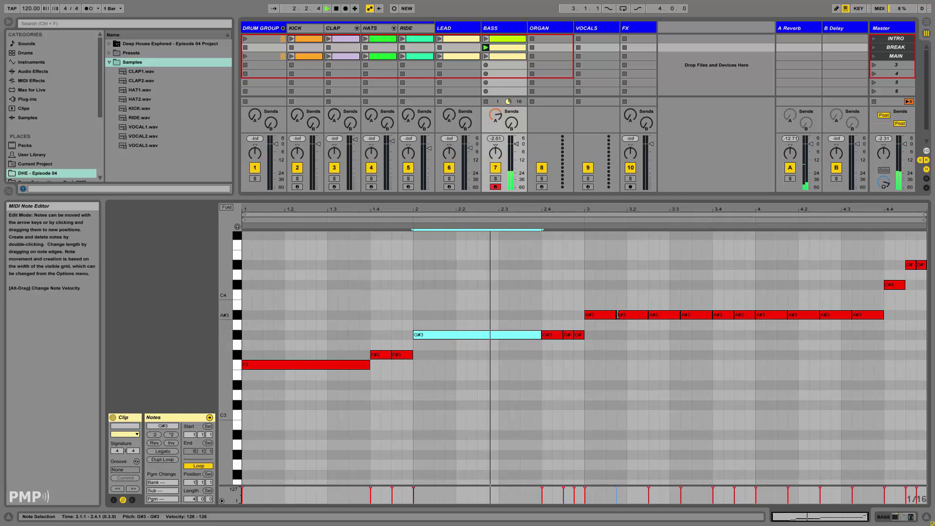
drag(616, 315, 712, 315)
drag(786, 315, 884, 315)
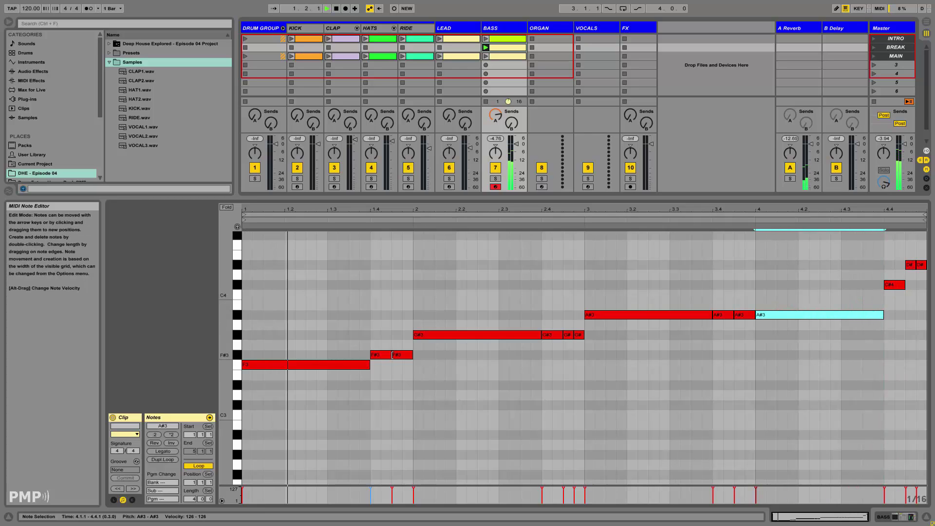
Merge the paired short notes ending bars 2 and 4 into single G#3 and D#4 notes, each two sixteenths long
drag(566, 337, 584, 336)
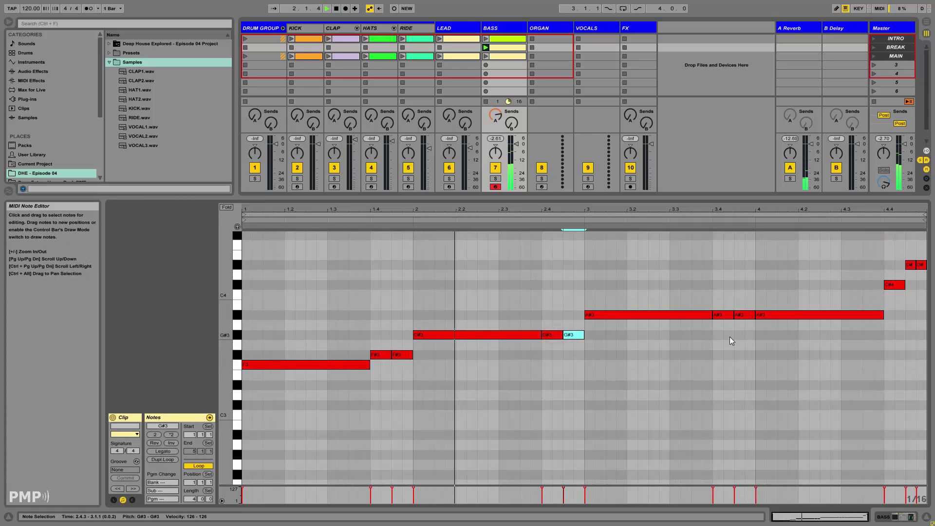
drag(915, 267, 926, 267)
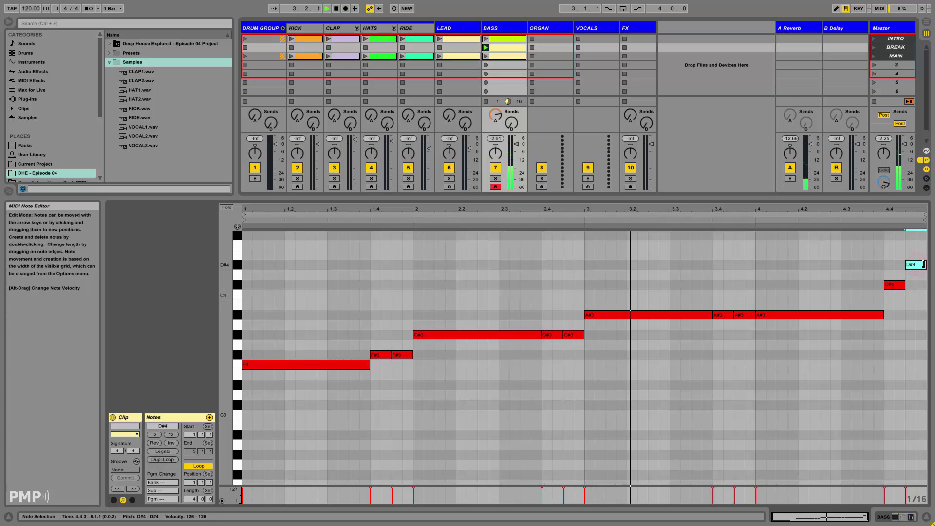
click(894, 293)
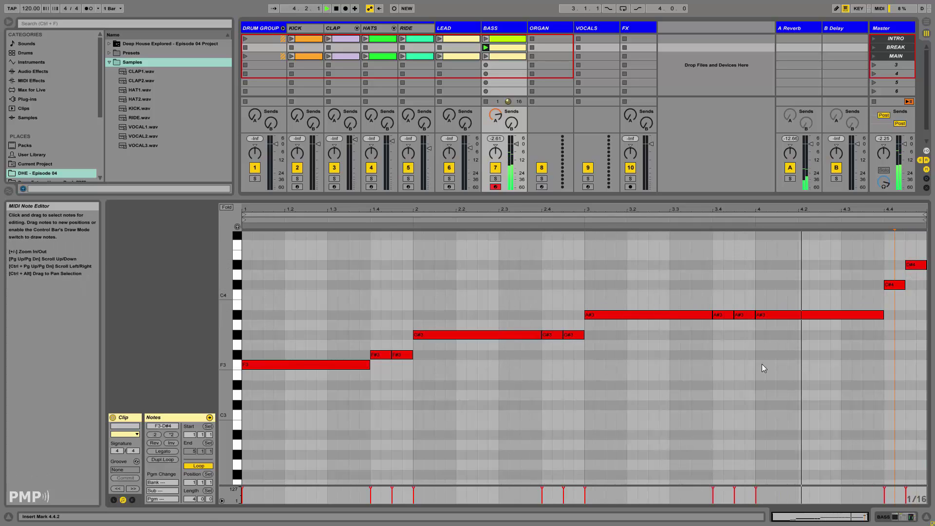
Return to the BASS track's devices and copy the INTRO lead clip into the BREAK scene
double_click(507, 30)
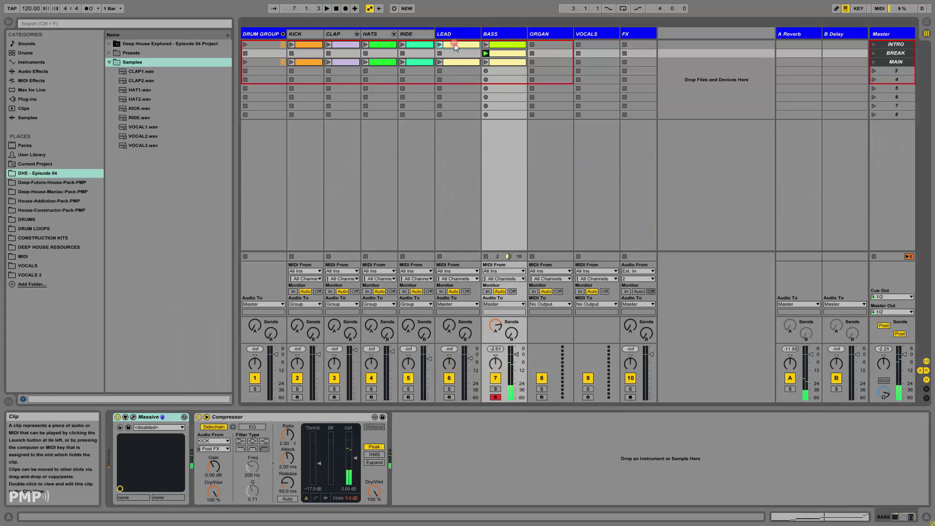
click(472, 59)
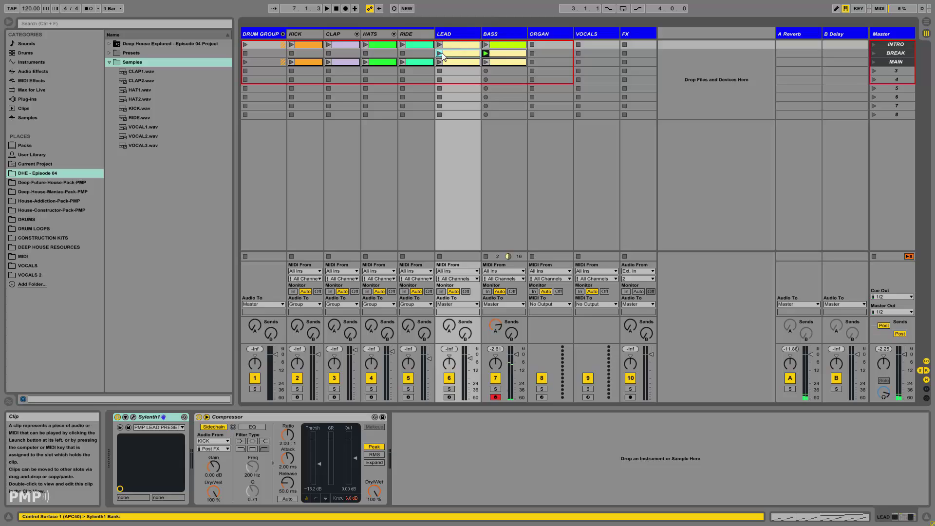
Colour the BREAK bass clip purple and the MAIN bass clip blue, and check the notes of the BREAK bass clip
click(514, 56)
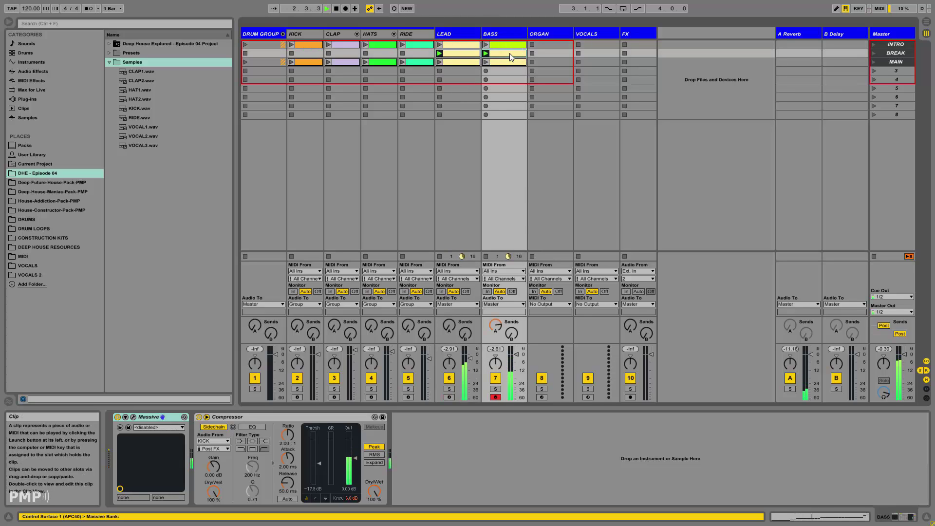
right_click(509, 54)
click(577, 178)
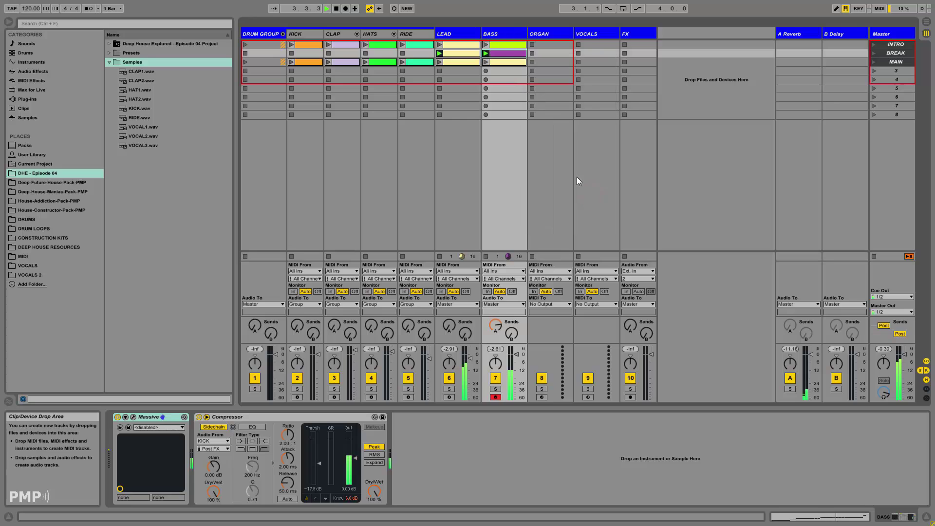
right_click(506, 62)
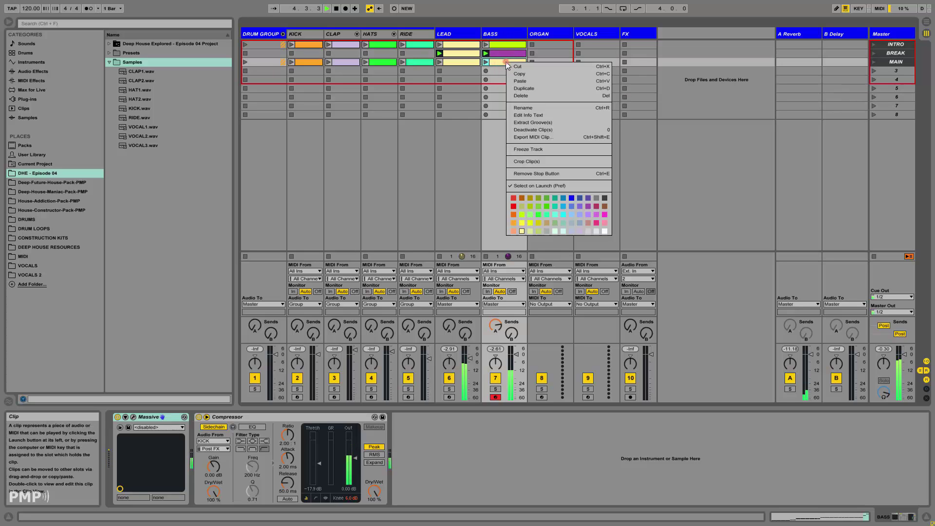
click(580, 199)
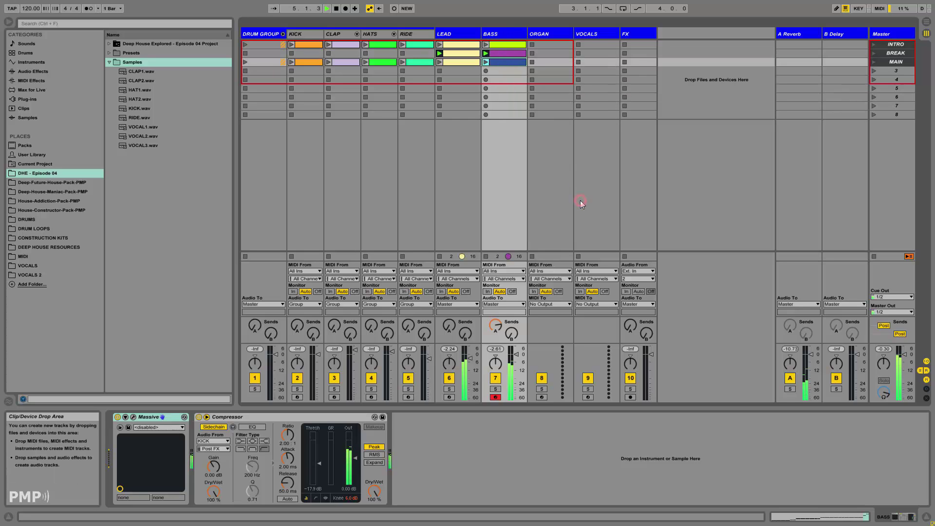
double_click(497, 53)
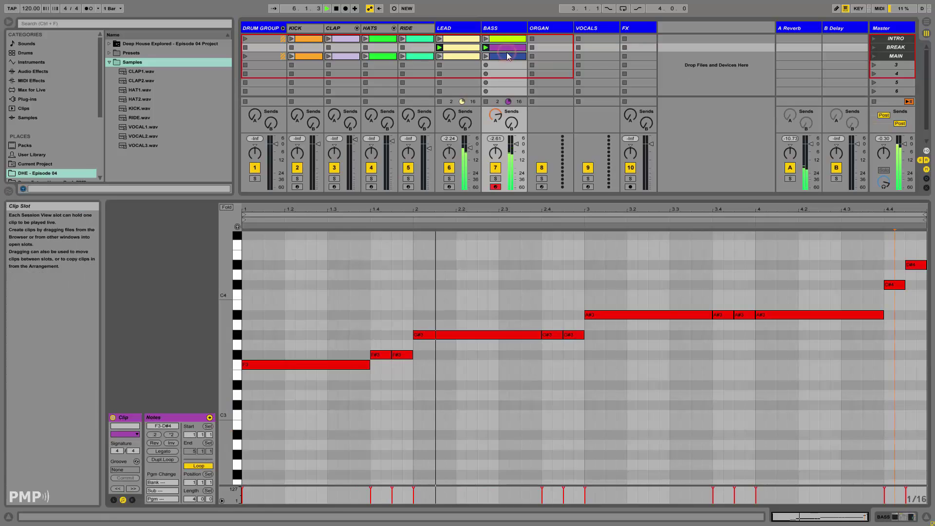
double_click(502, 27)
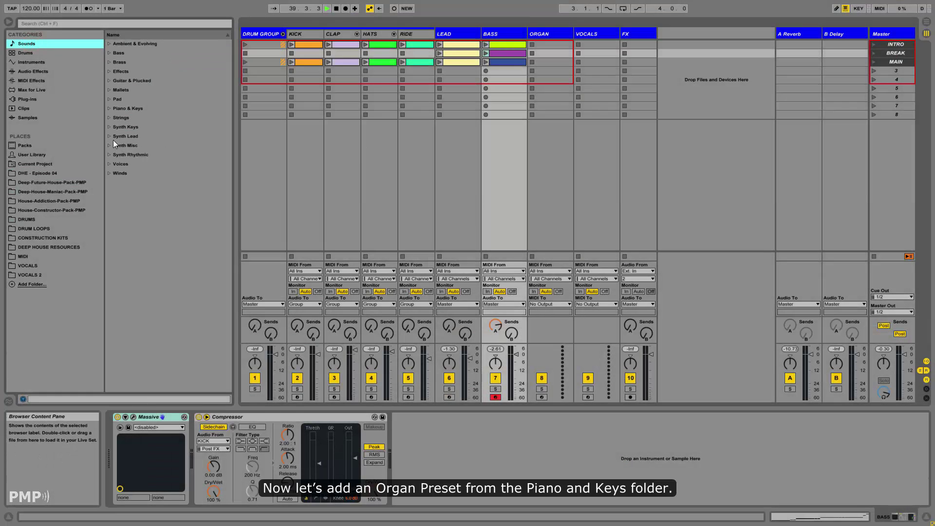
Find the Organ2 Clicky Sine preset in the Piano & Keys sounds and load it onto the ORGAN track
click(109, 108)
scroll(188, 255, down, 2)
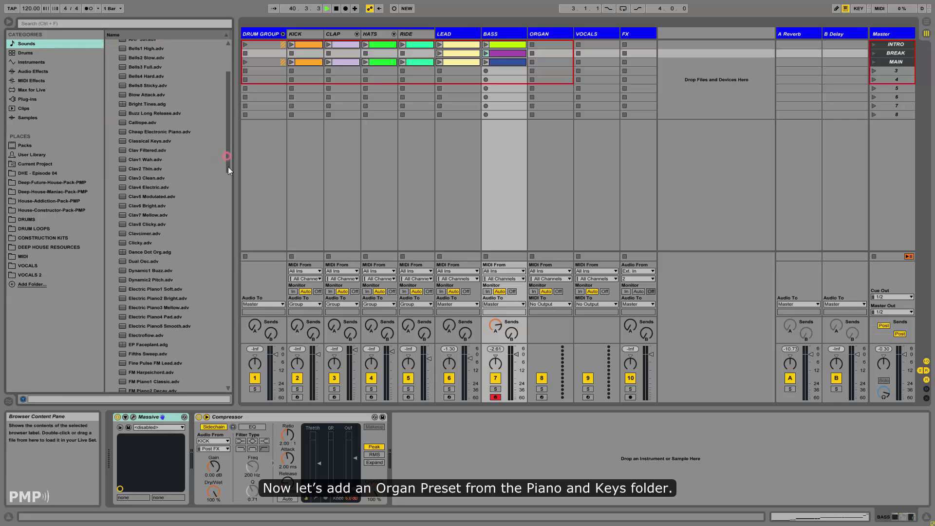
drag(228, 167, 225, 277)
scroll(180, 274, down, 3)
click(167, 269)
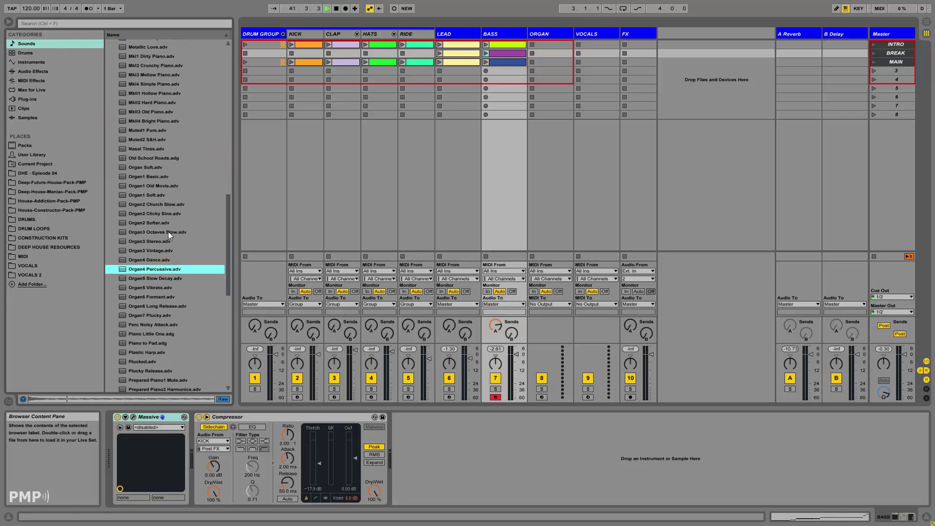
click(169, 232)
drag(173, 214, 550, 39)
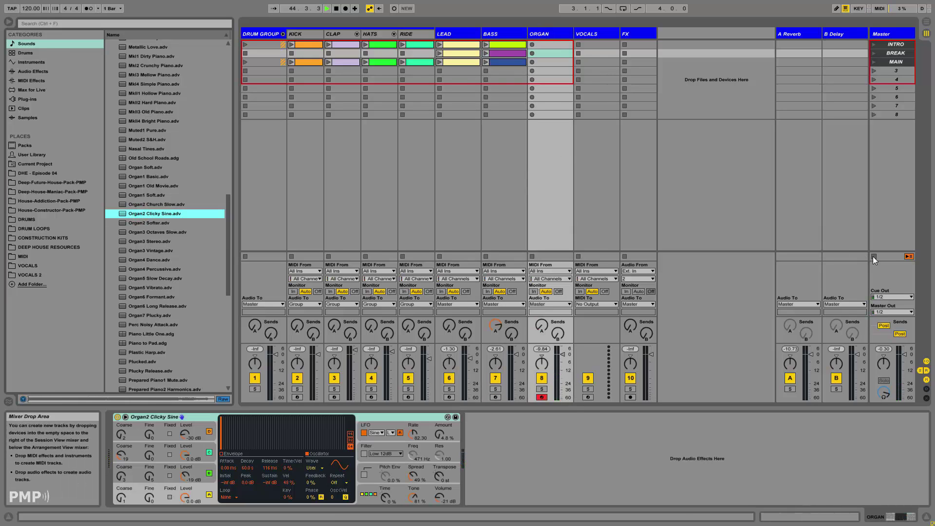
Copy the INTRO bass clip into the ORGAN track's INTRO slot
right_click(497, 44)
click(511, 54)
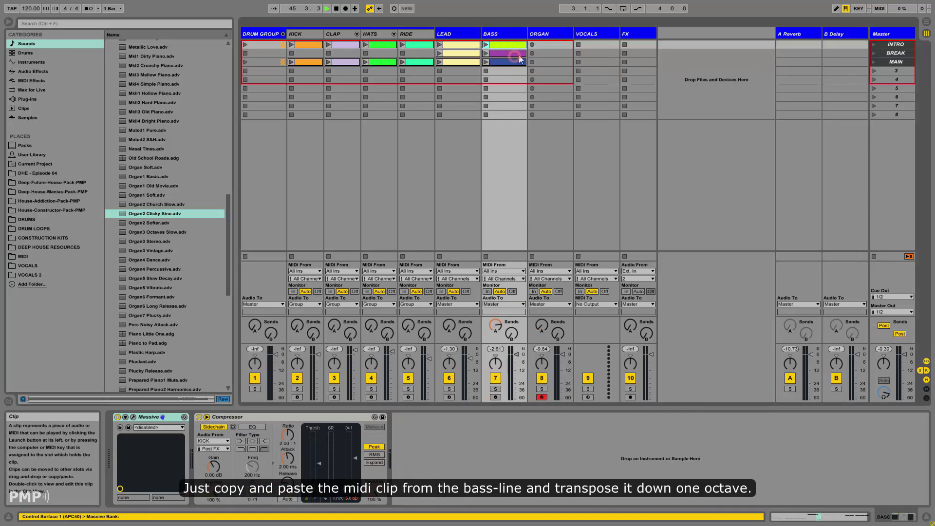
right_click(548, 46)
click(559, 50)
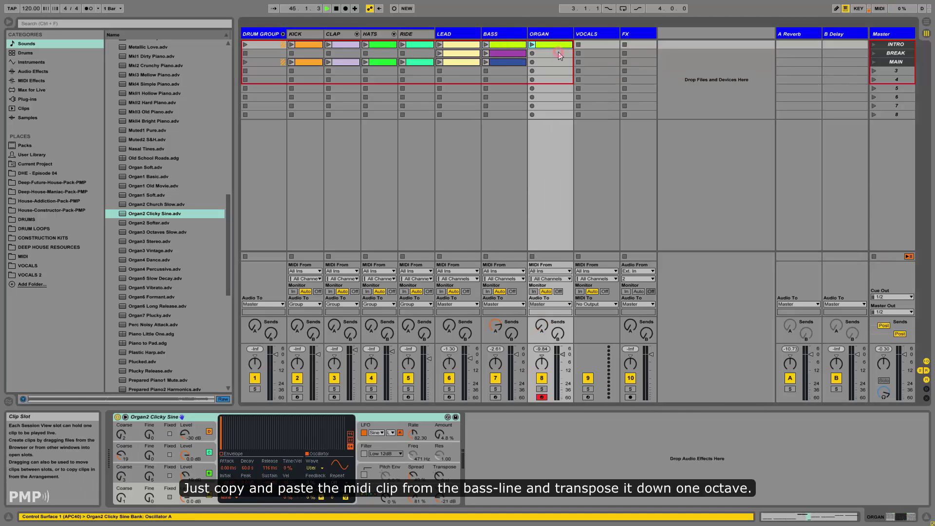
Transpose all notes of the INTRO organ clip down one octave and play the clip
click(533, 45)
click(442, 273)
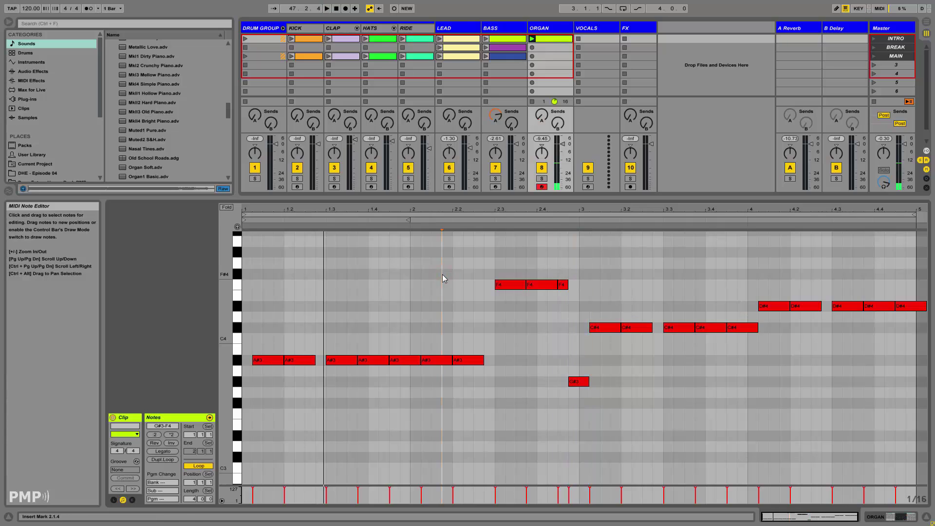
key(ctrl+a)
key(shift+Down)
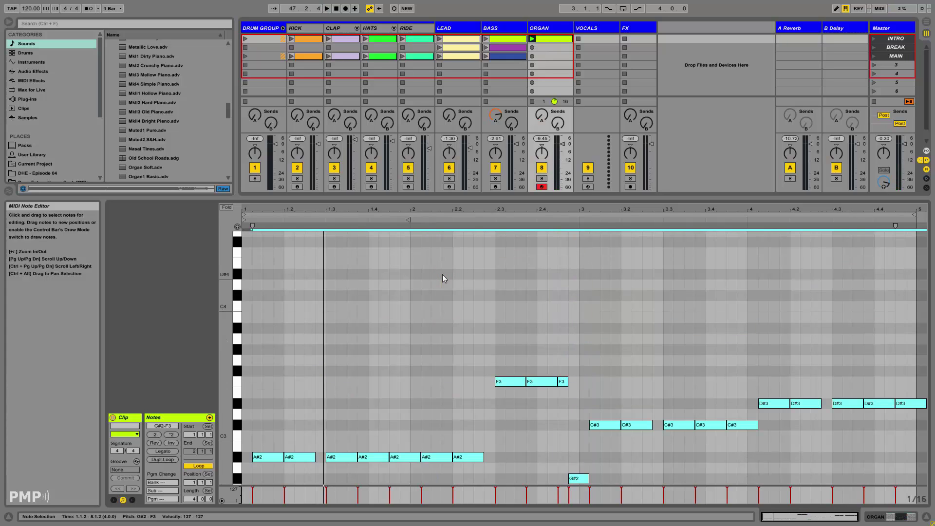
key(space)
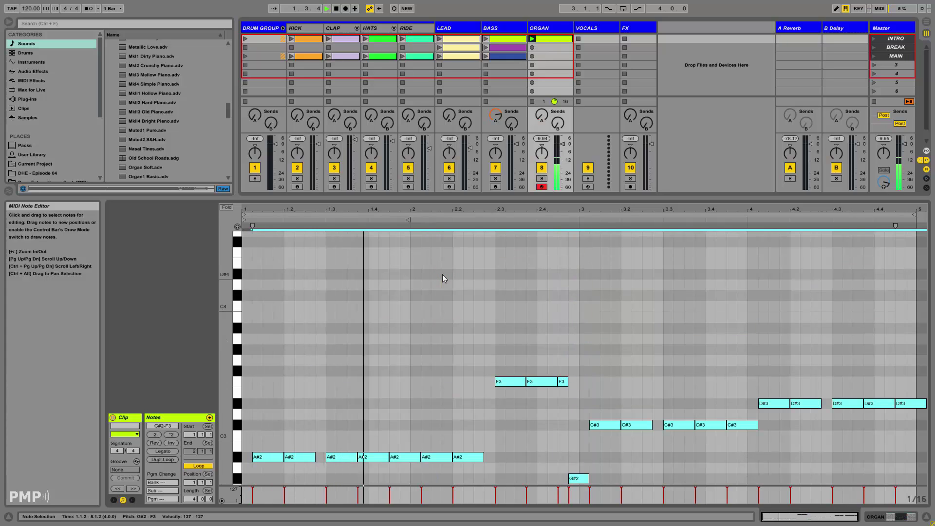
Raise the ORGAN track's send to the A Reverb return while the clip plays
click(542, 115)
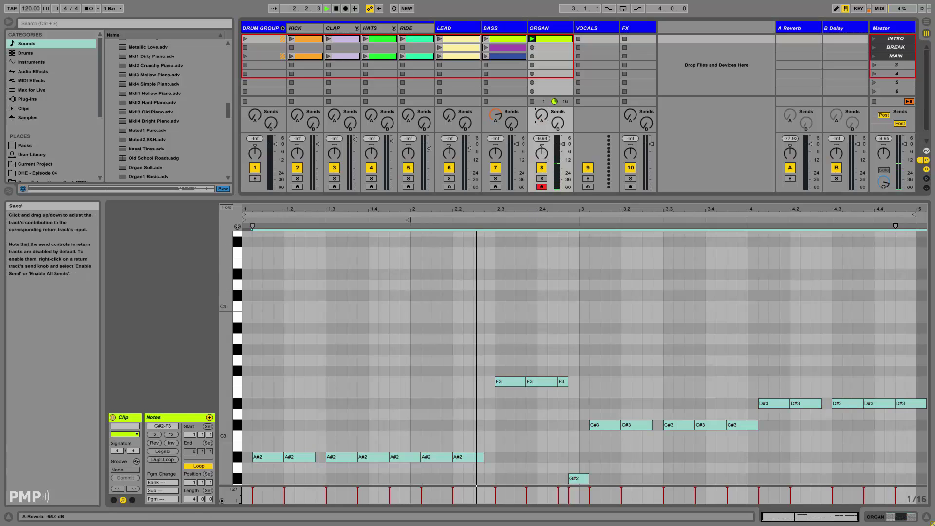
drag(541, 115, 542, 88)
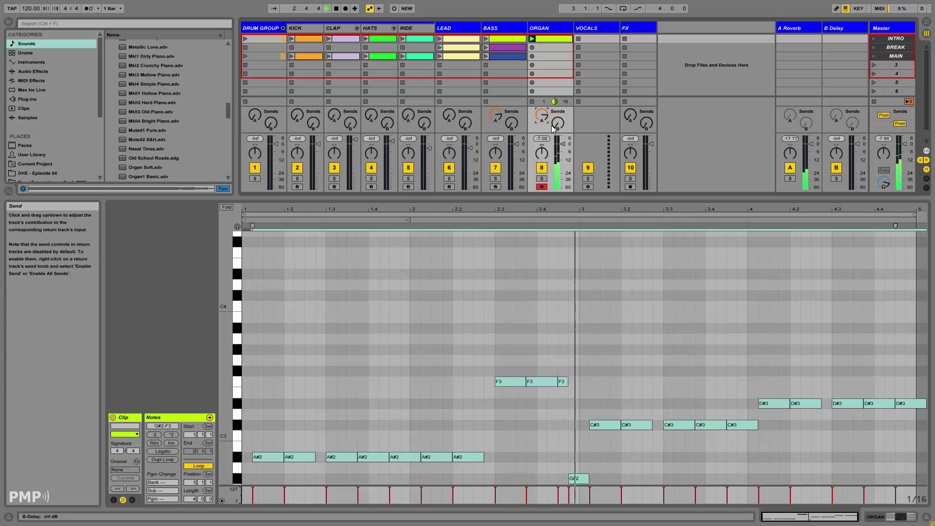
Copy the blue MAIN bass clip into the ORGAN track's MAIN slot
right_click(504, 57)
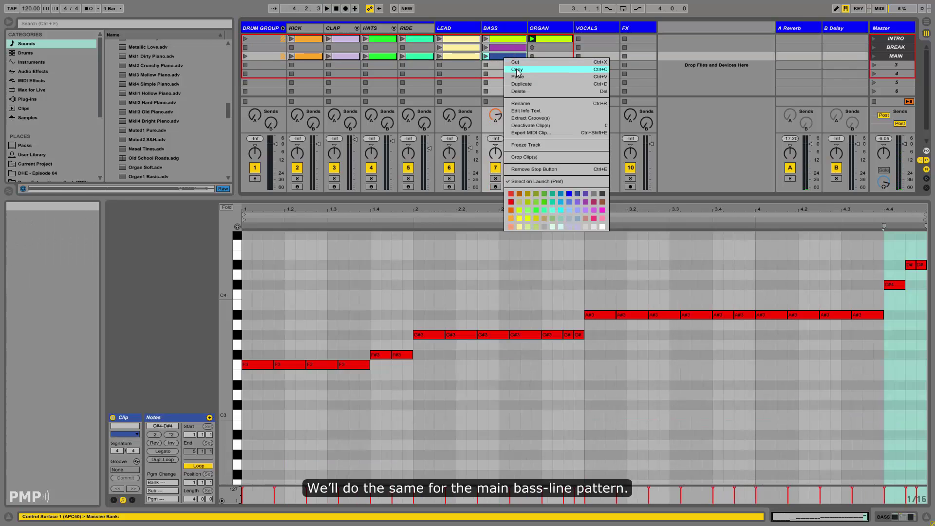
click(517, 70)
right_click(547, 58)
click(560, 76)
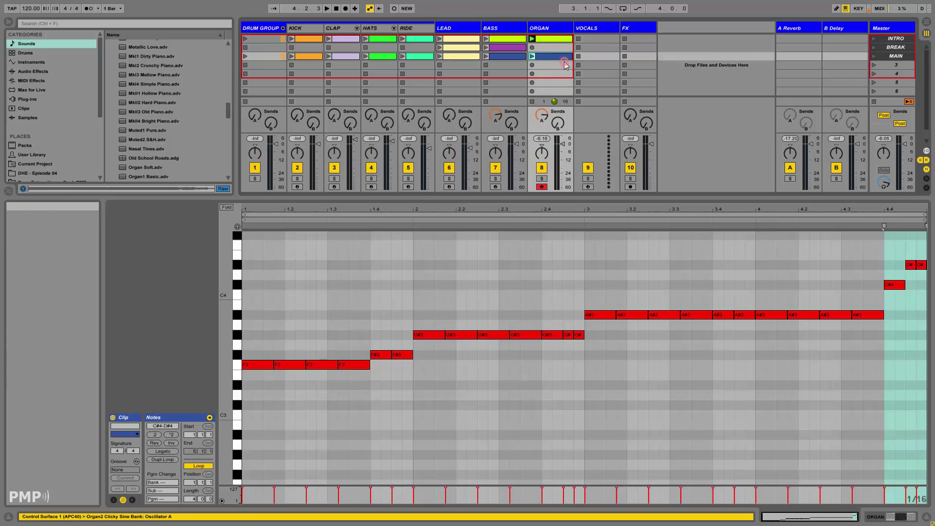
Play the MAIN organ clip and transpose all of its notes down one octave
click(532, 57)
click(516, 249)
key(ctrl+a)
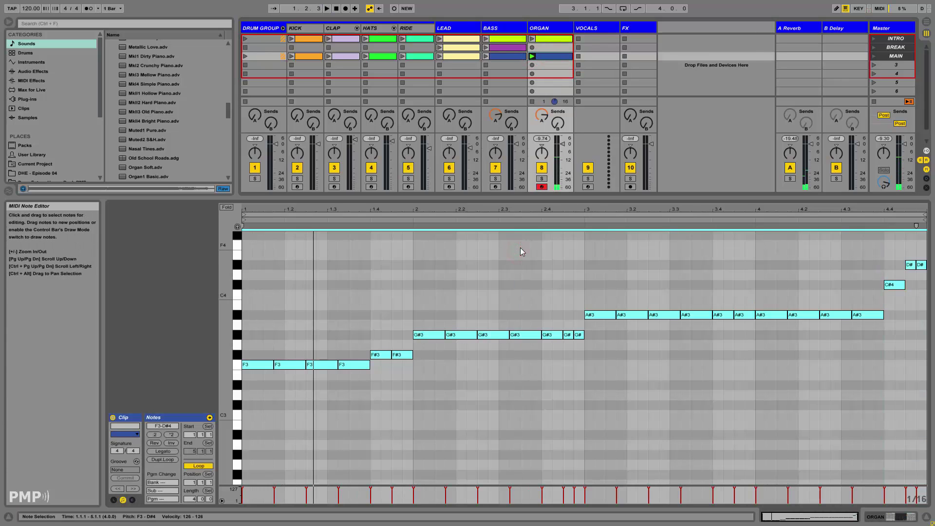
key(shift+Down)
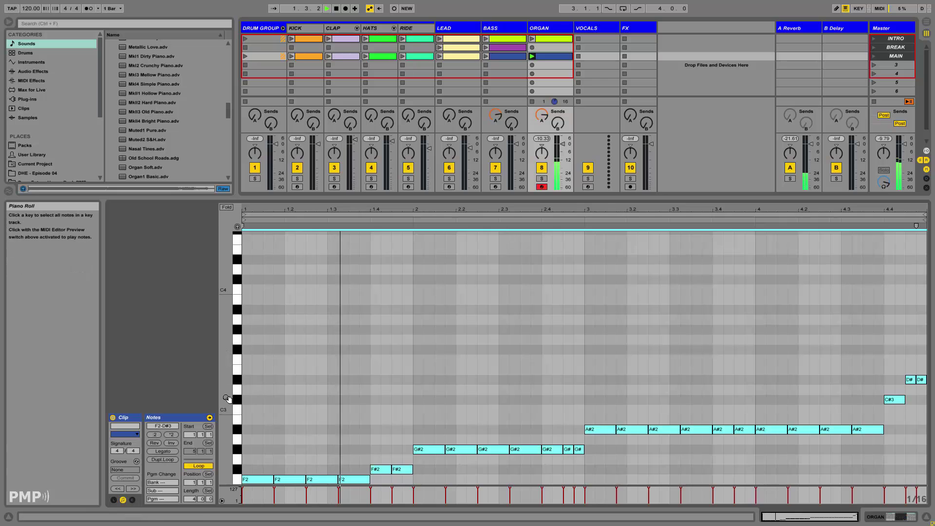
scroll(363, 321, down, 3)
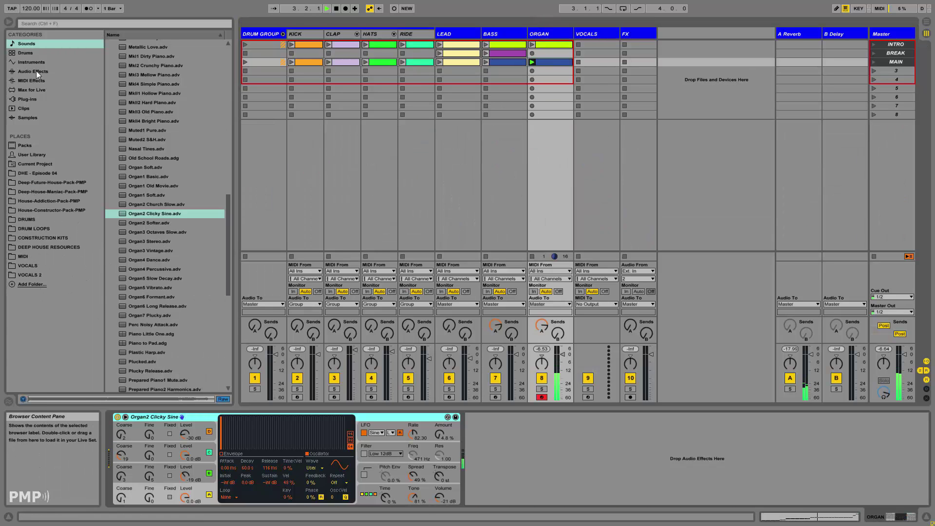
Add an EQ Eight with a low cut at about 155 Hz to the ORGAN track and play its INTRO and MAIN clips
click(36, 72)
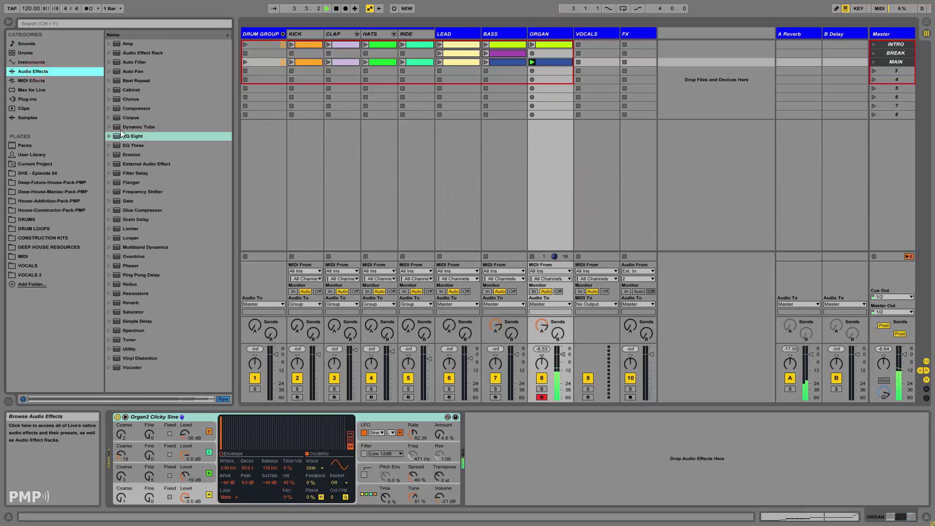
mouse_move(128, 137)
mouse_down()
mouse_move(287, 240)
mouse_move(515, 444)
mouse_move(540, 479)
mouse_up()
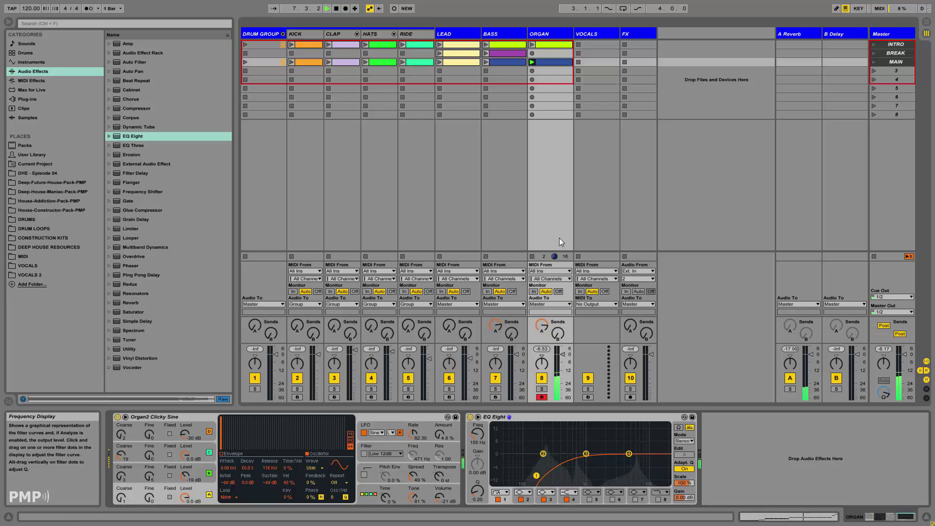
click(532, 45)
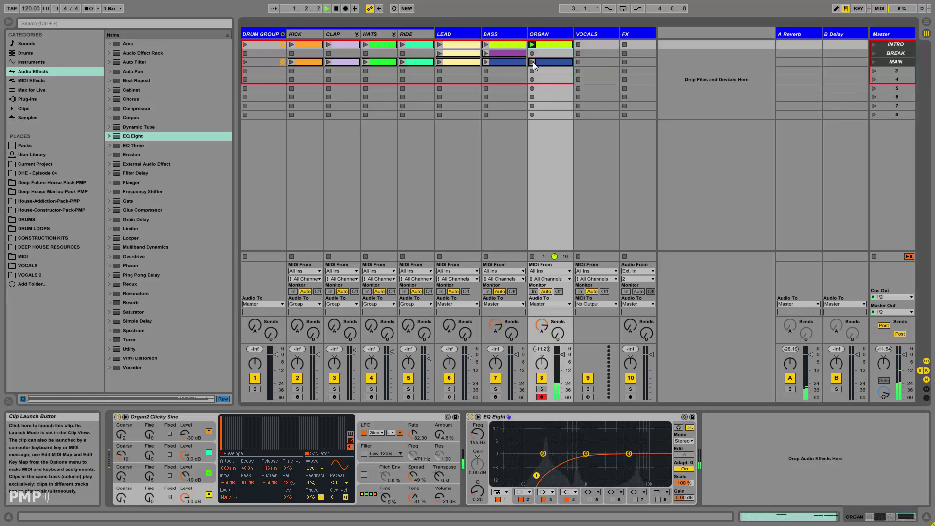
click(533, 62)
Add a Chord effect before the organ instrument with Shift 1 at +7 semitones and play the MAIN clip
click(35, 81)
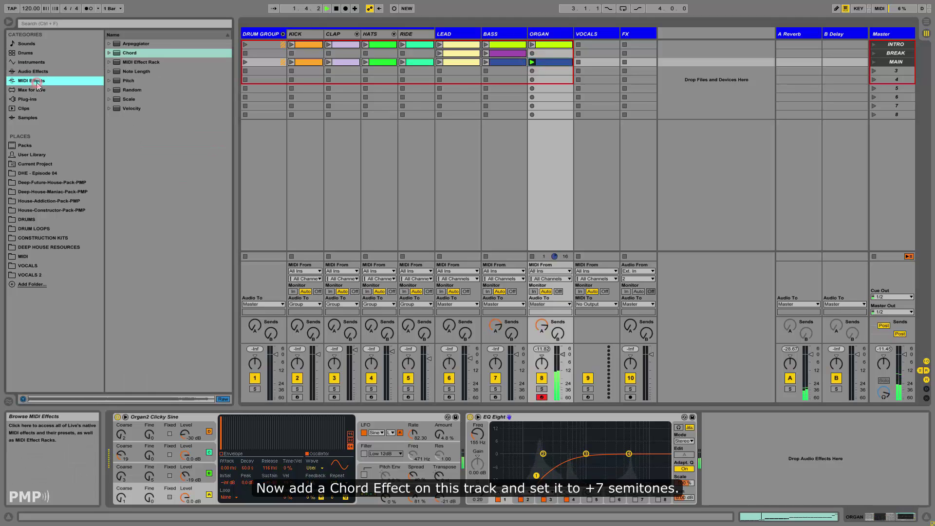
drag(125, 53, 127, 429)
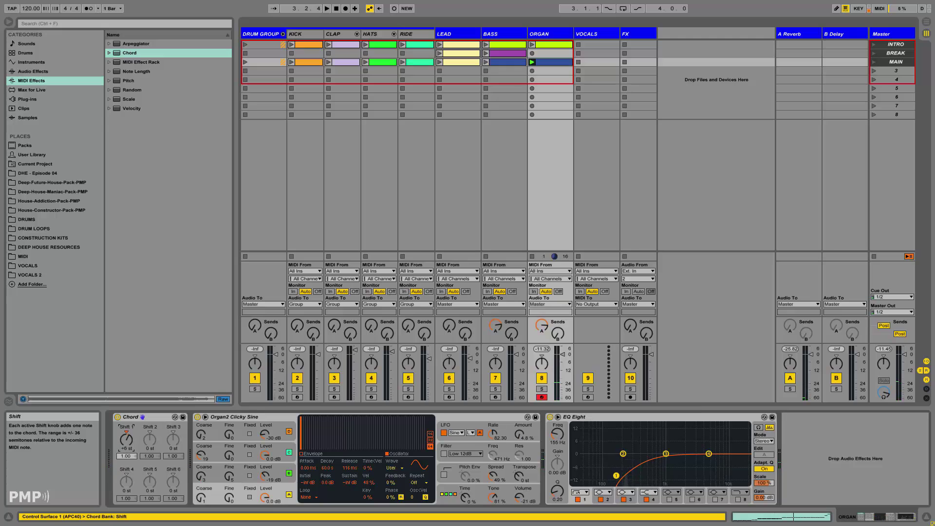
key(space)
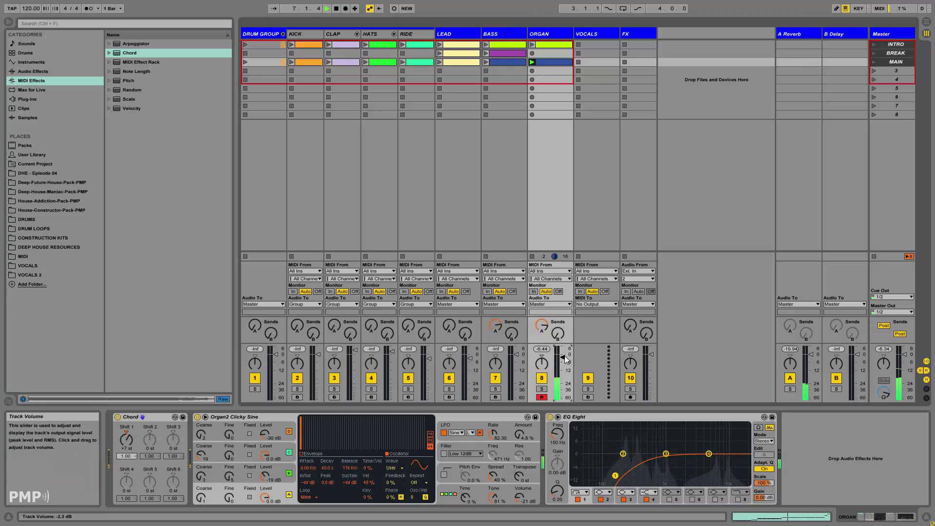
Compare the organ with the Chord effect on and off while its INTRO and MAIN clips play
click(535, 45)
double_click(549, 46)
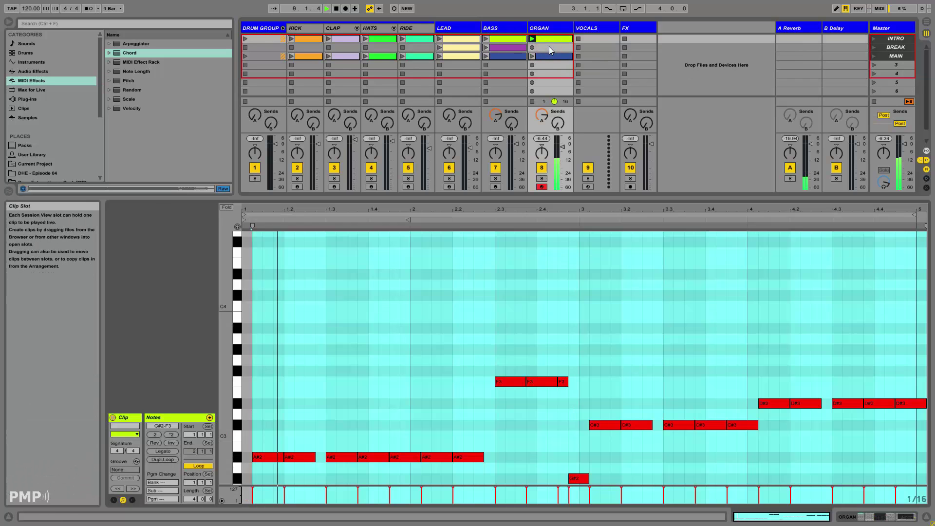
drag(121, 197, 121, 408)
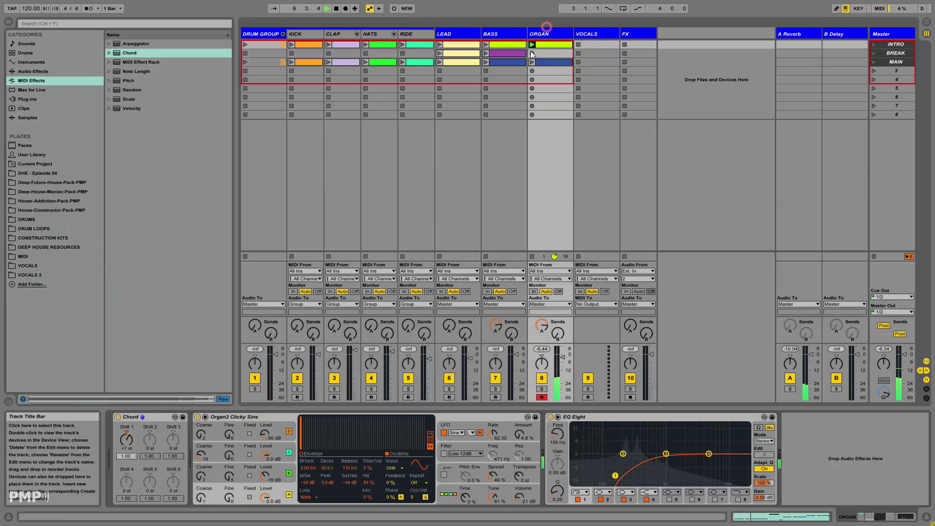
click(117, 418)
click(117, 417)
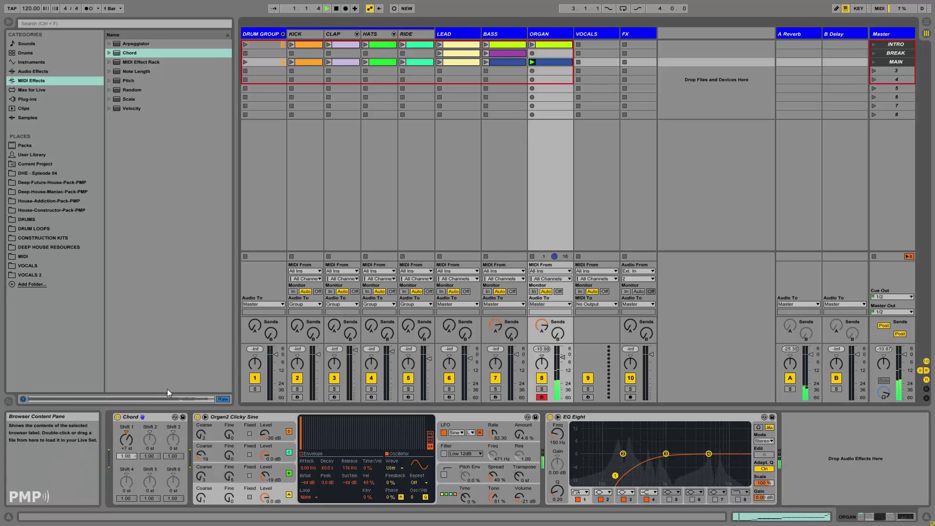
click(117, 419)
click(118, 418)
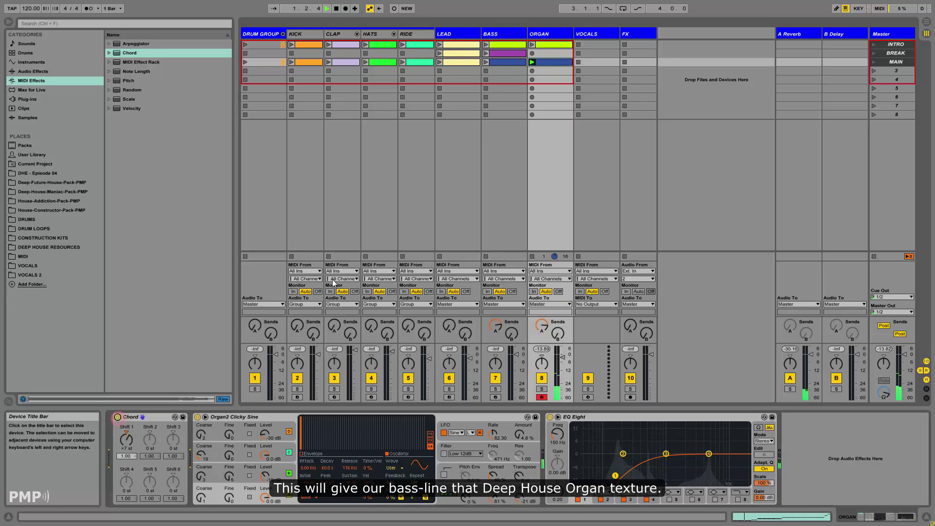
Play the MAIN bass clip alongside the organ and compare the mix with the ORGAN track muted and unmuted
click(486, 63)
click(541, 378)
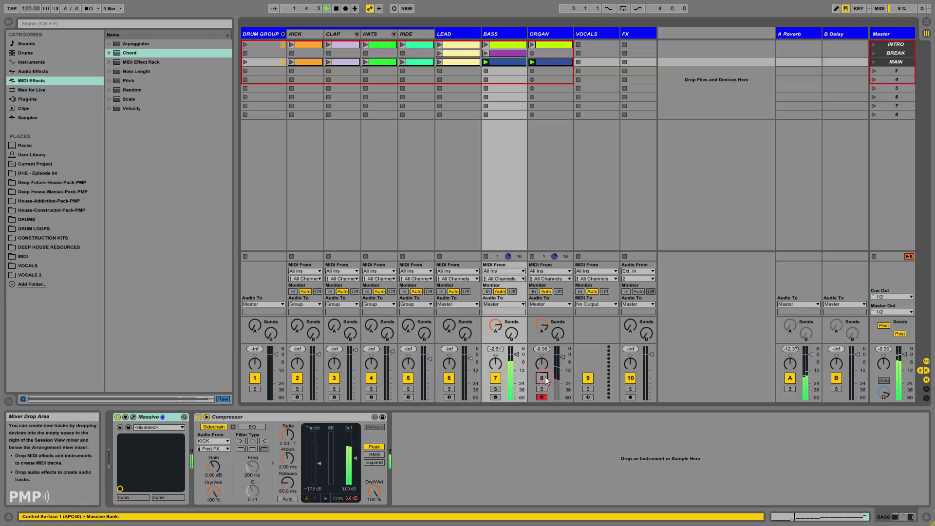
click(545, 379)
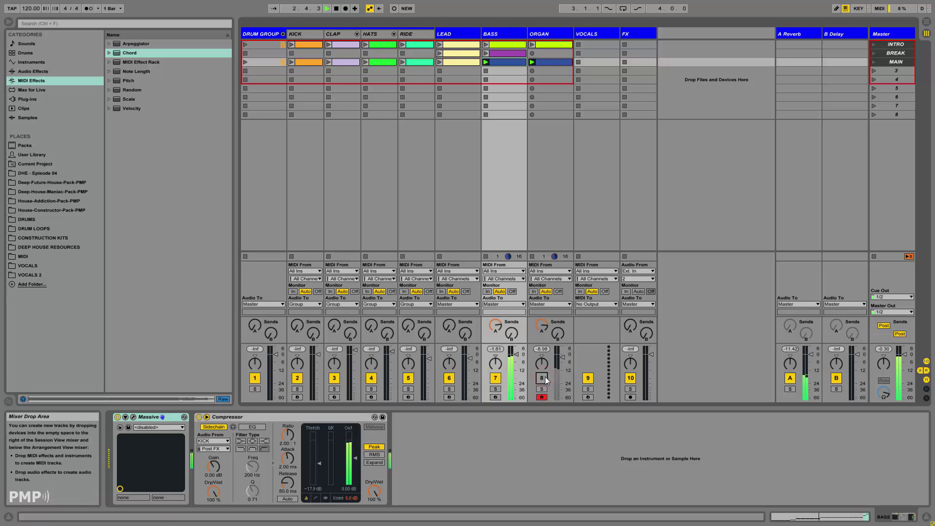
click(544, 379)
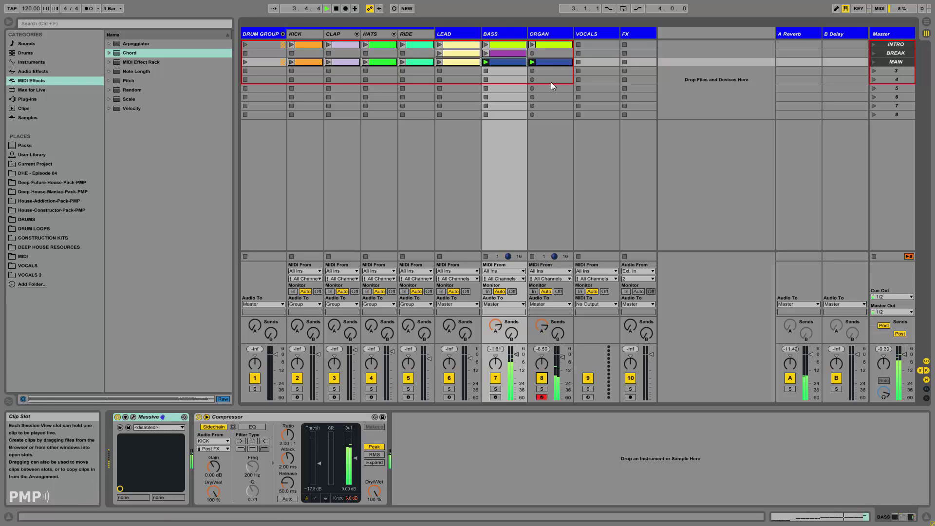
Play the INTRO organ and bass clips together, and launch the whole MAIN scene
click(532, 45)
click(485, 45)
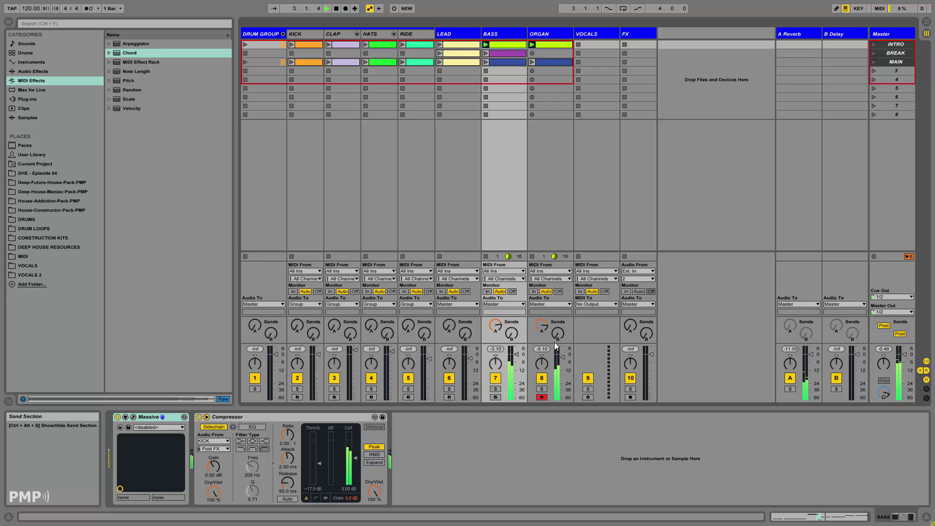
click(874, 62)
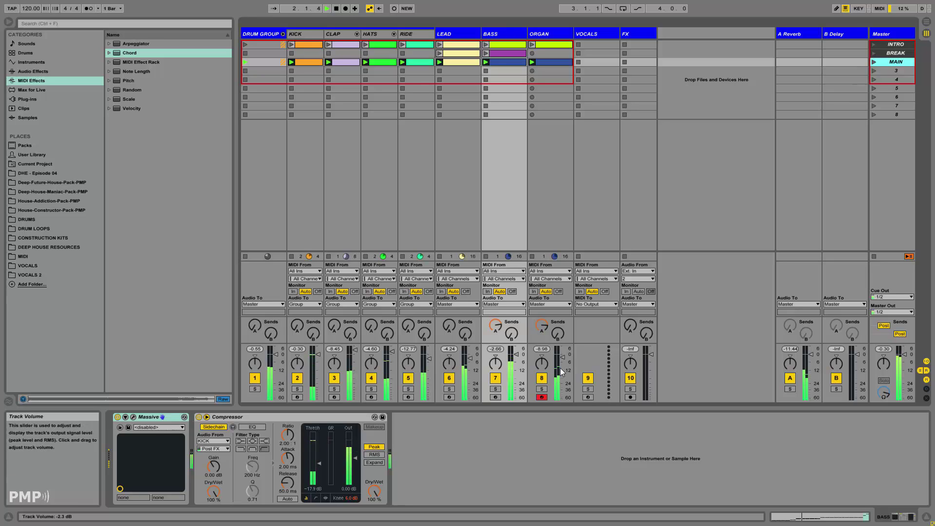
Preview the VOCAL3, VOCAL2 and VOCAL1 samples in the DHE - Episode 04 folder
click(38, 173)
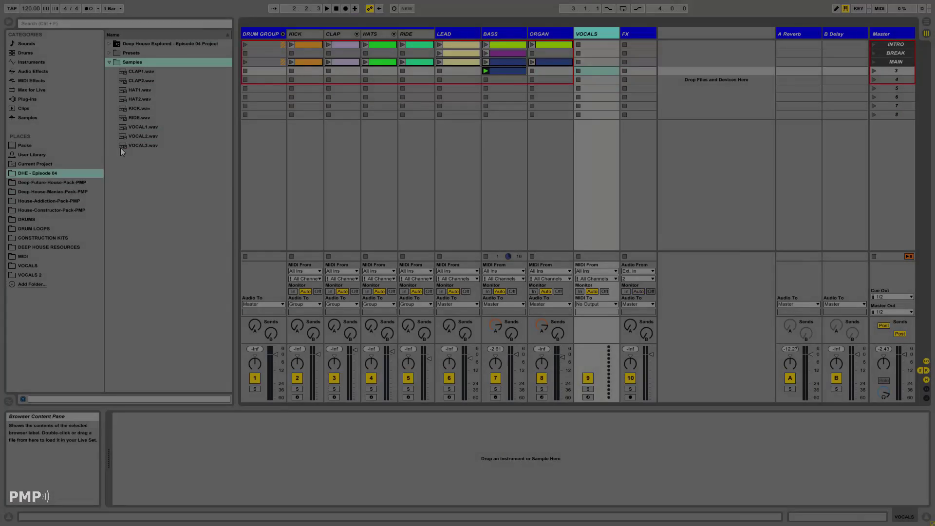
click(134, 146)
click(154, 138)
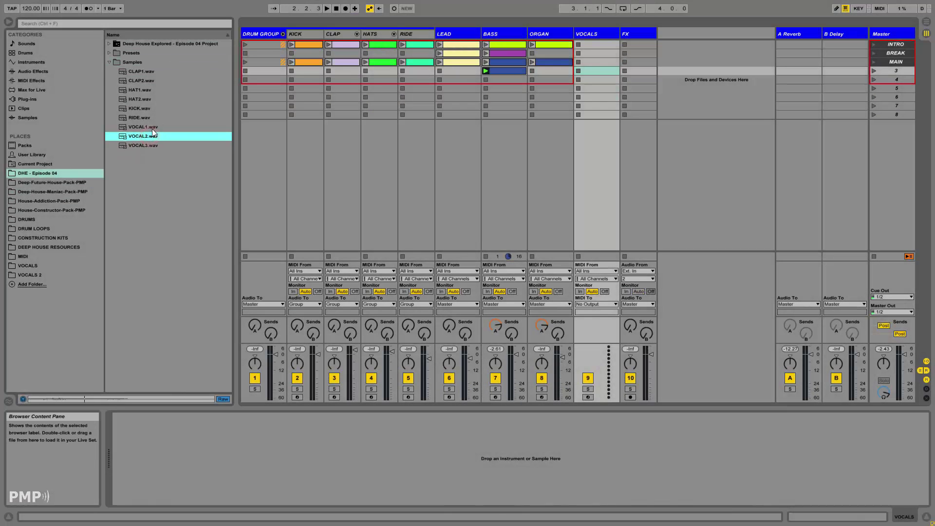
click(152, 127)
Add a Drum Rack to the VOCALS track and load VOCAL1.wav, VOCAL2.wav and VOCAL3.wav onto its pads
click(47, 62)
click(128, 62)
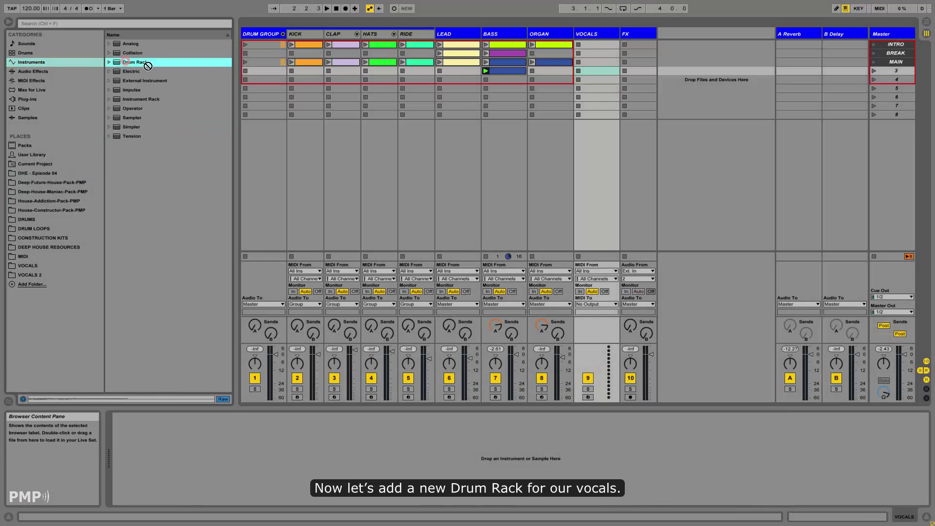
click(42, 174)
ctrl+click(146, 145)
ctrl+click(143, 136)
drag(142, 136, 147, 431)
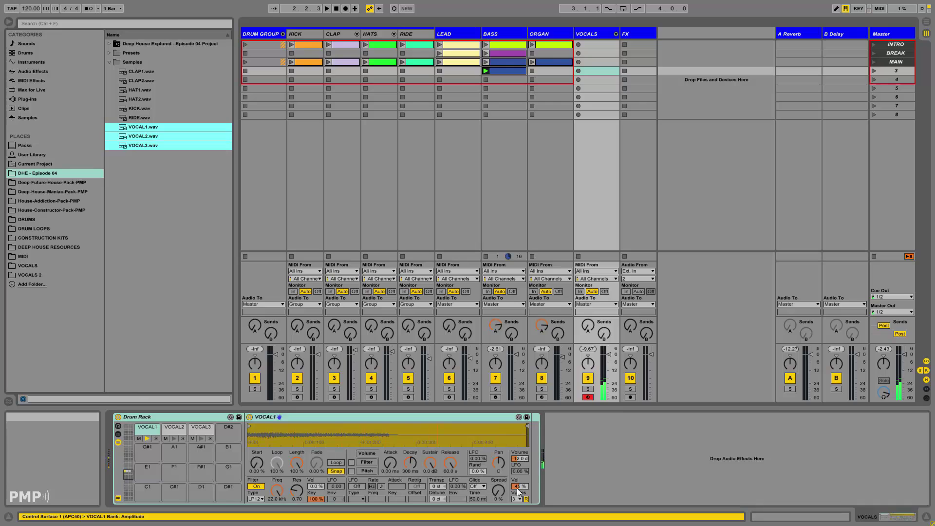
Reset the vocal samples' volume to 0 dB and shorten the VOCAL1 release to 1.00 ms
key(Delete)
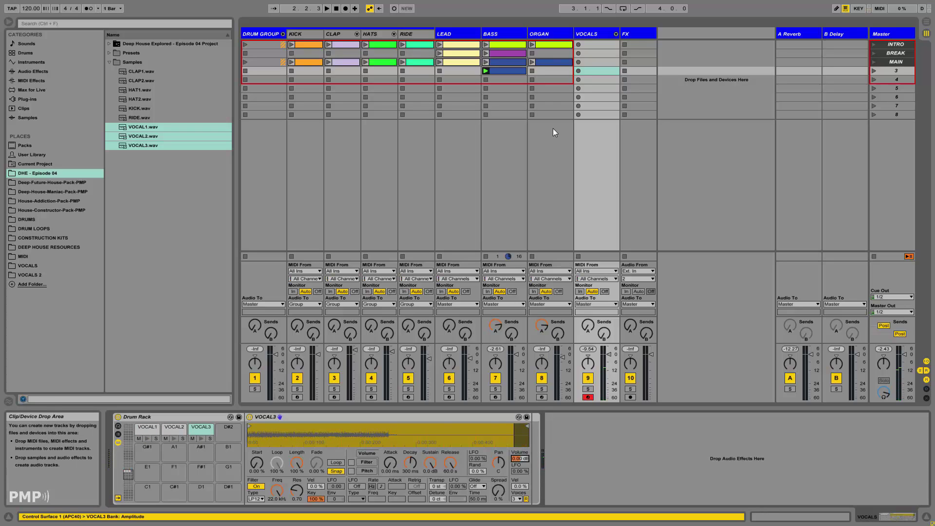
click(147, 428)
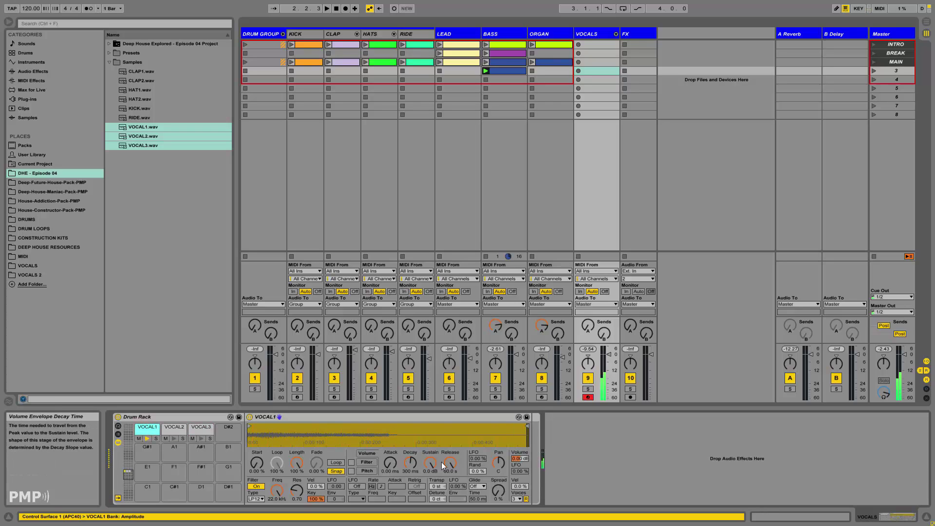
drag(443, 467, 443, 507)
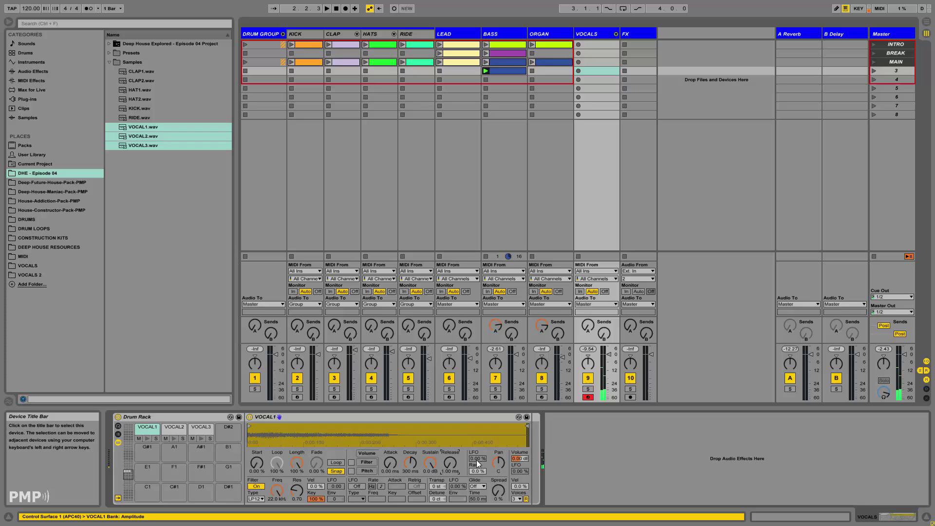
Create a VOCALS clip in the slot below MAIN with VOCAL1 at 1.1.3, VOCAL2 at 1.3.3 and VOCAL3 at 1.4.3
click(510, 71)
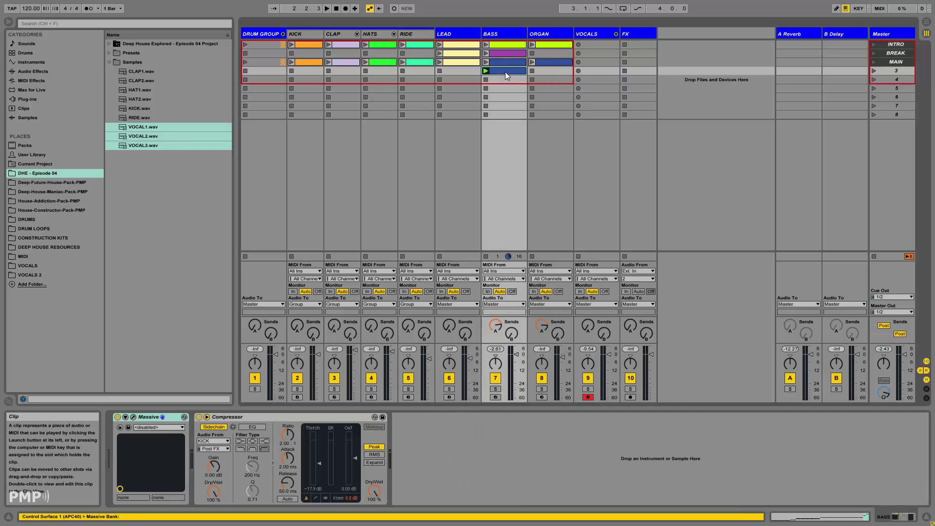
double_click(593, 71)
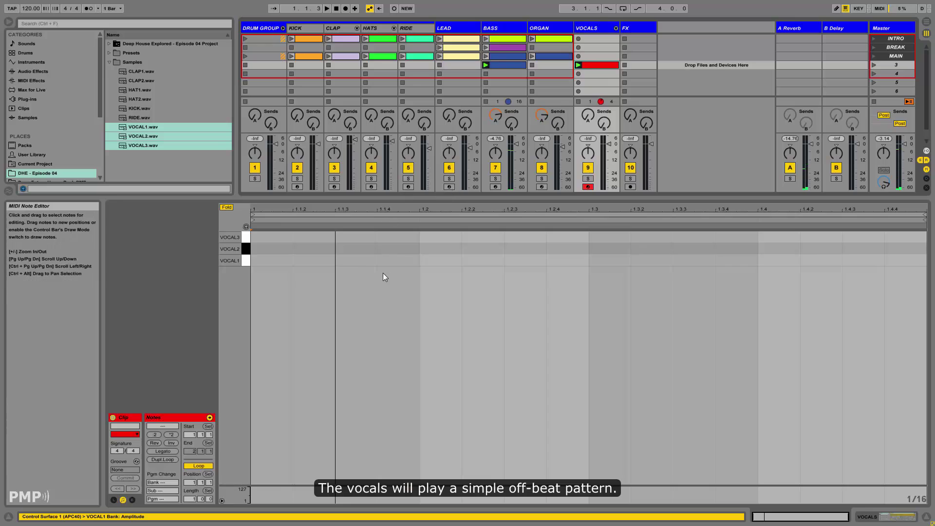
double_click(364, 264)
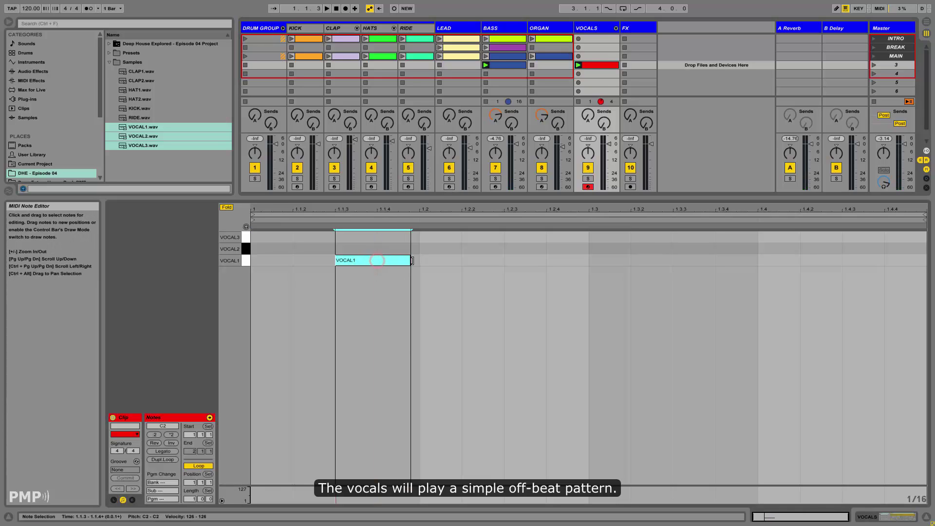
drag(381, 261, 700, 249)
drag(678, 249, 847, 240)
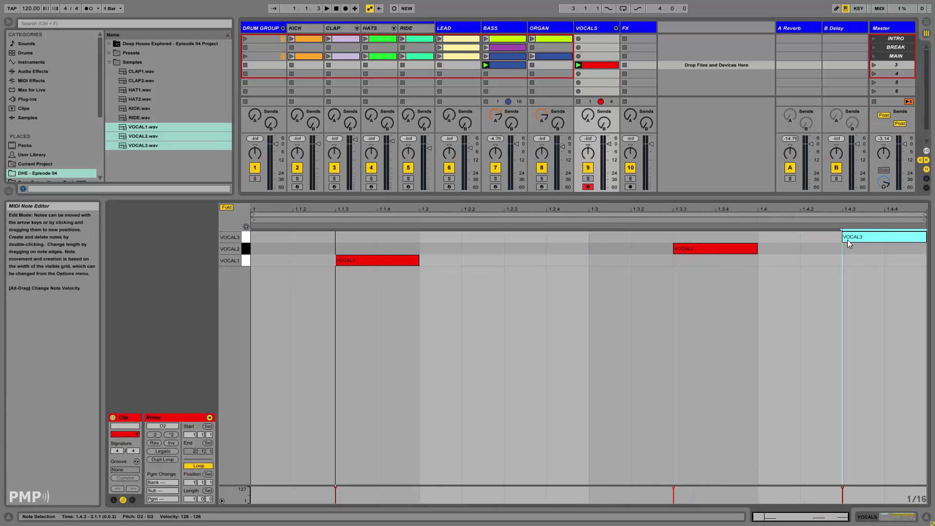
Play the vocal clip and add two short VOCAL1 notes at 1.2.4 and 1.3.2
key(space)
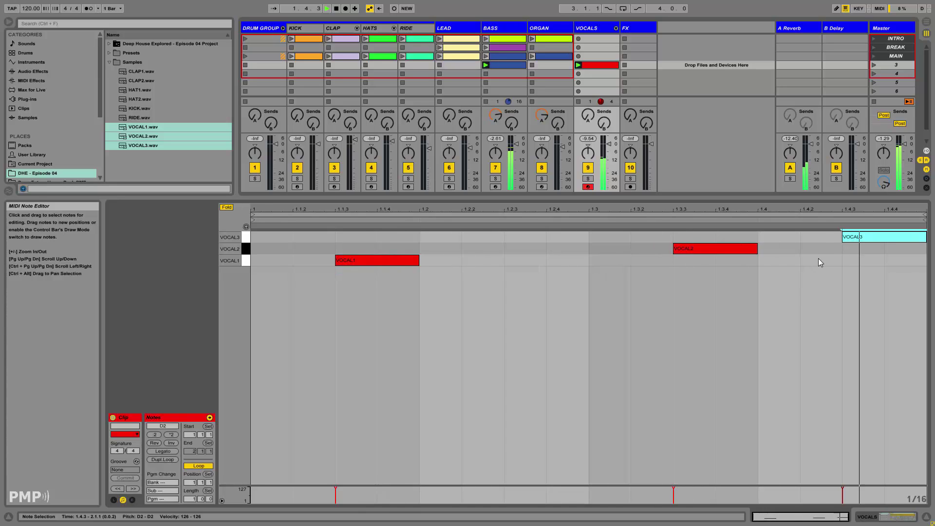
click(574, 259)
double_click(575, 260)
double_click(661, 261)
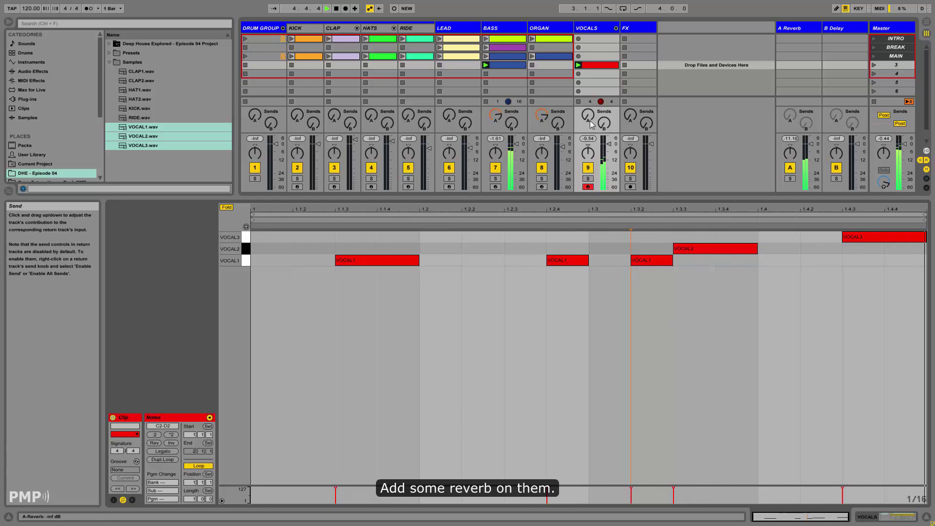
Raise the VOCALS track's send to the A Reverb return, solo the track and show its devices
drag(593, 133, 594, 100)
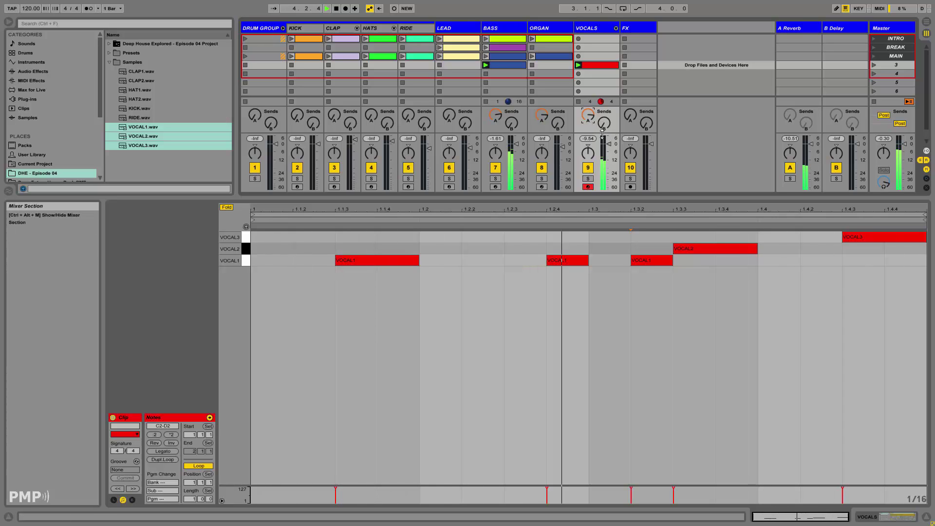
click(588, 178)
double_click(593, 28)
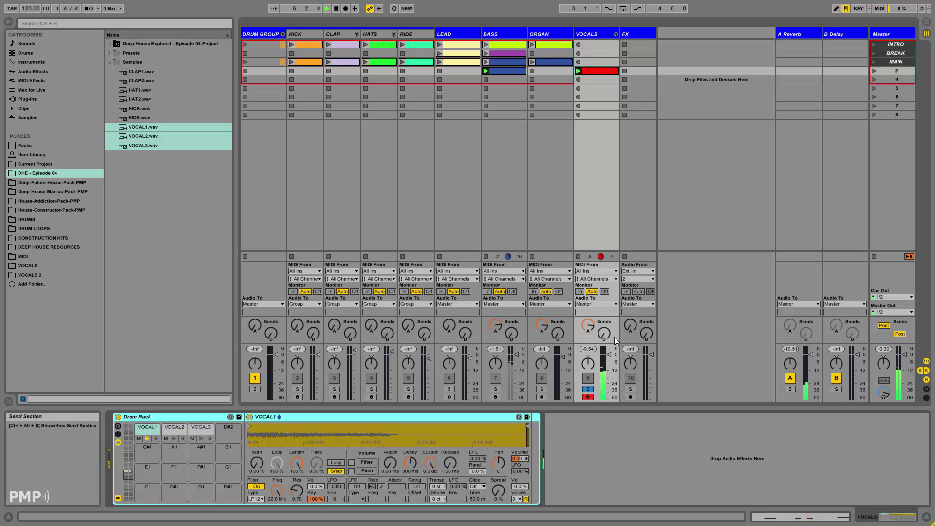
Add a Simple Delay to the VOCALS track with 23% feedback and 21% dry/wet
click(33, 71)
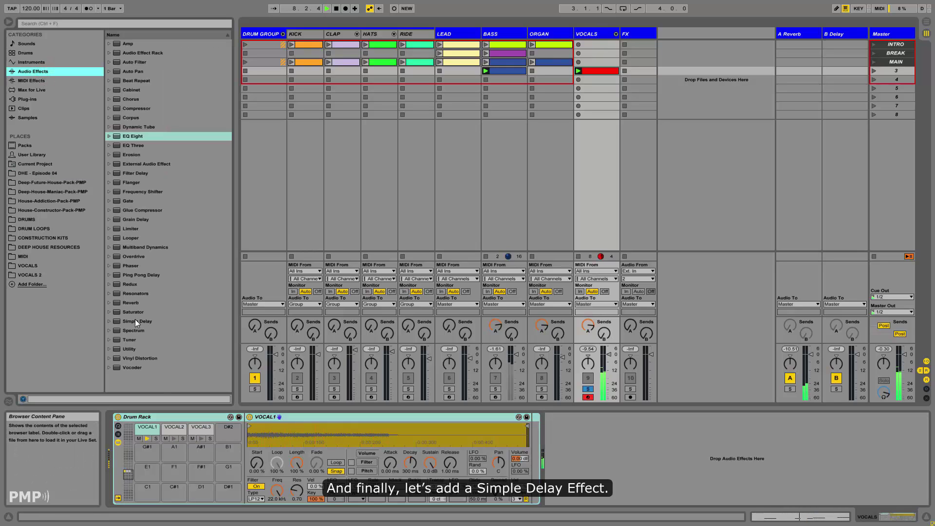
drag(137, 320, 592, 453)
drag(563, 491, 592, 495)
click(593, 491)
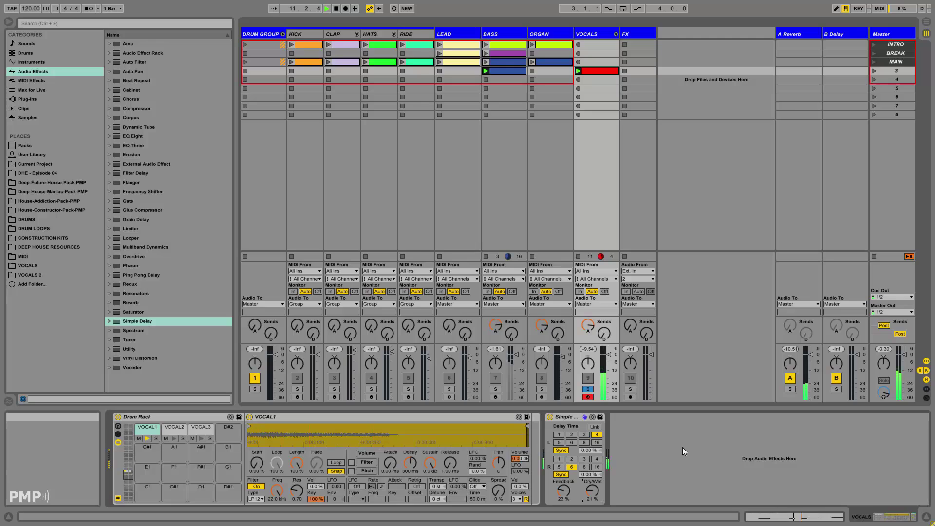
Add a Utility to the VOCALS track with 7.78 dB gain and 130% width, and unsolo the track
drag(128, 349, 711, 482)
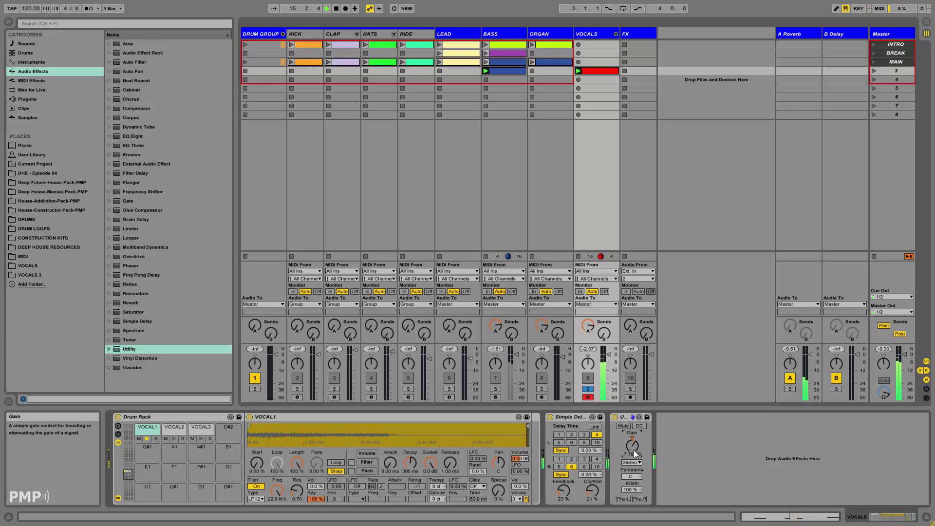
drag(632, 489, 632, 479)
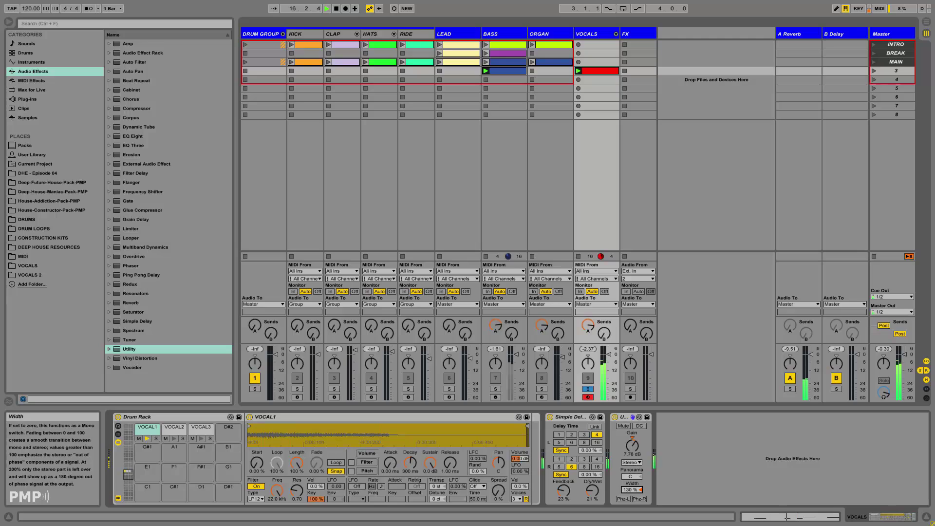
click(587, 389)
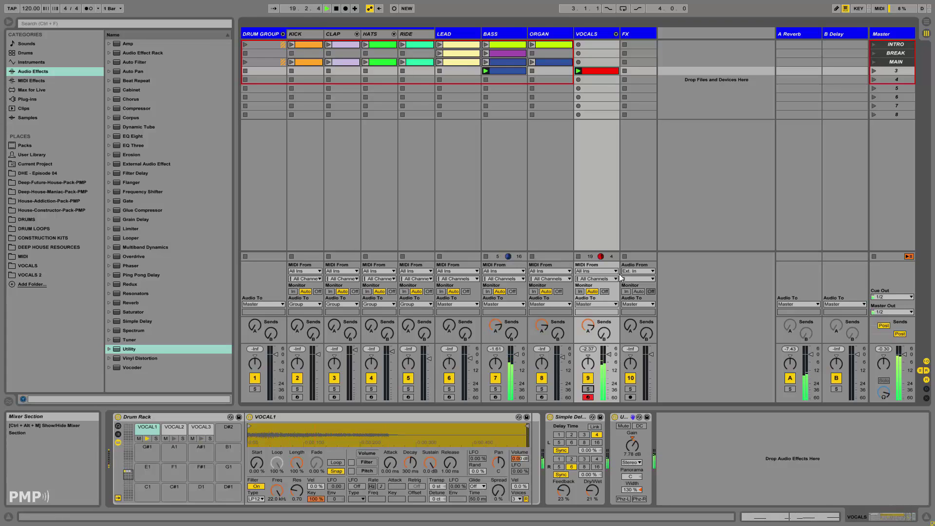
Rename the scene below MAIN as OUTRO and give it the same dark grey colour as the other scenes
right_click(893, 68)
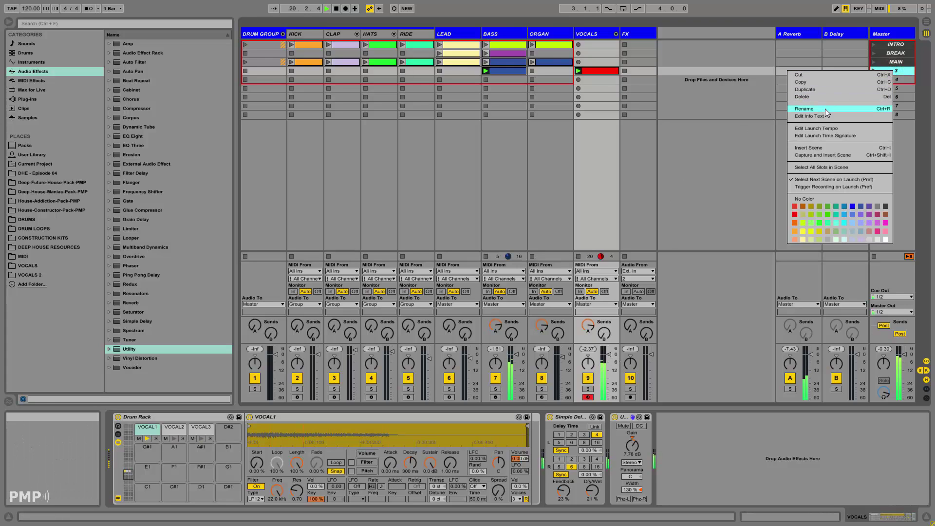
click(825, 109)
text(OUTRO)
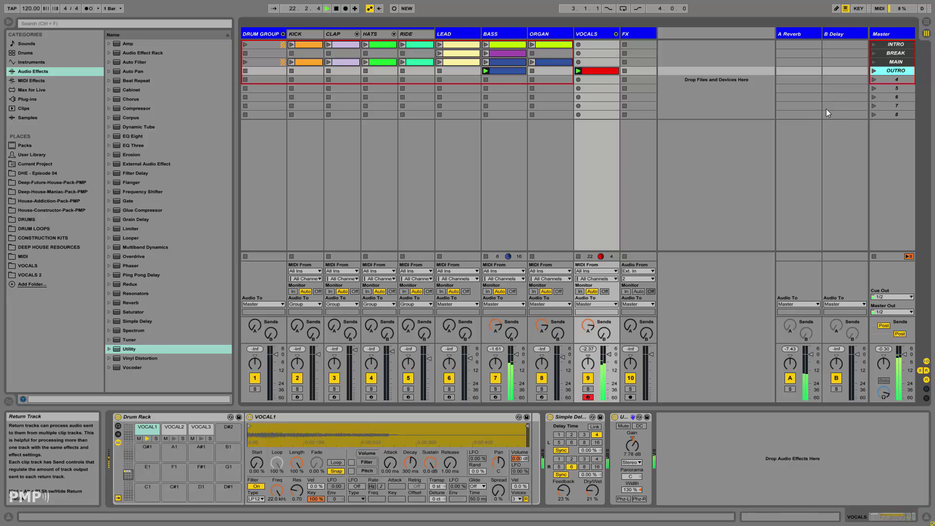
right_click(901, 69)
click(890, 206)
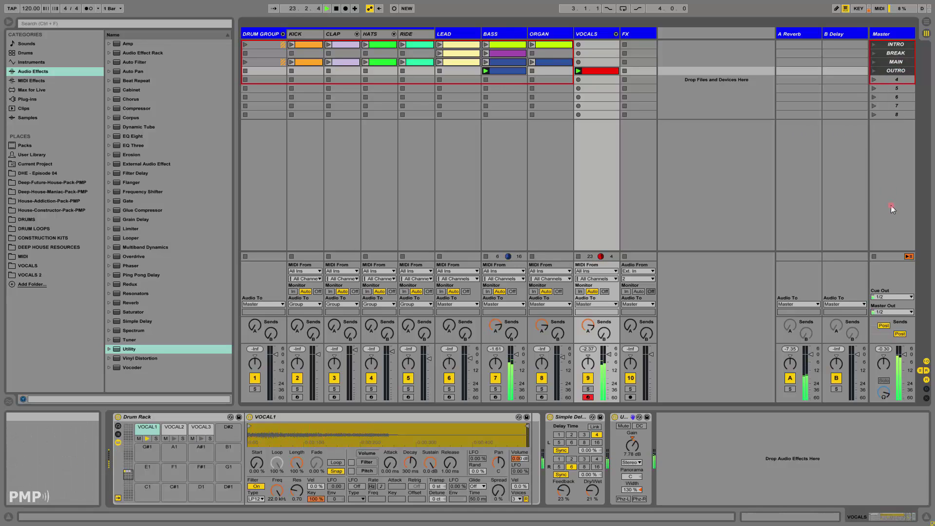
Duplicate the MAIN scene's KICK, CLAP, HATS, RIDE and ORGAN clips into the OUTRO scene
click(316, 63)
key(ctrl+d)
click(337, 63)
key(ctrl+d)
click(376, 65)
key(ctrl+d)
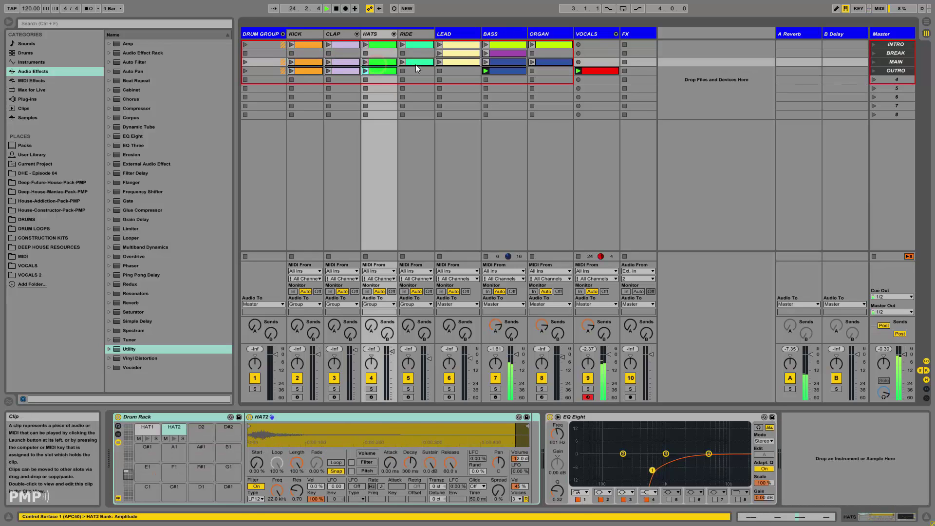
click(416, 63)
key(ctrl+d)
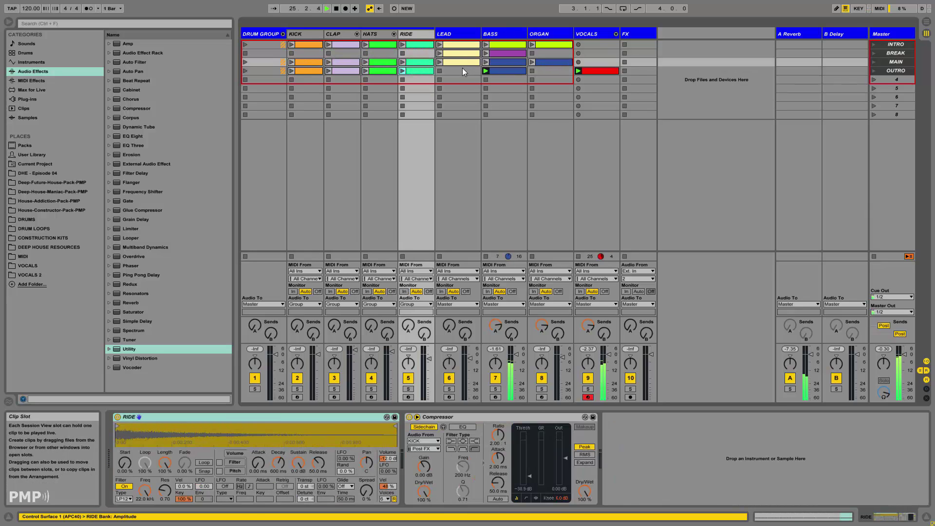
click(555, 63)
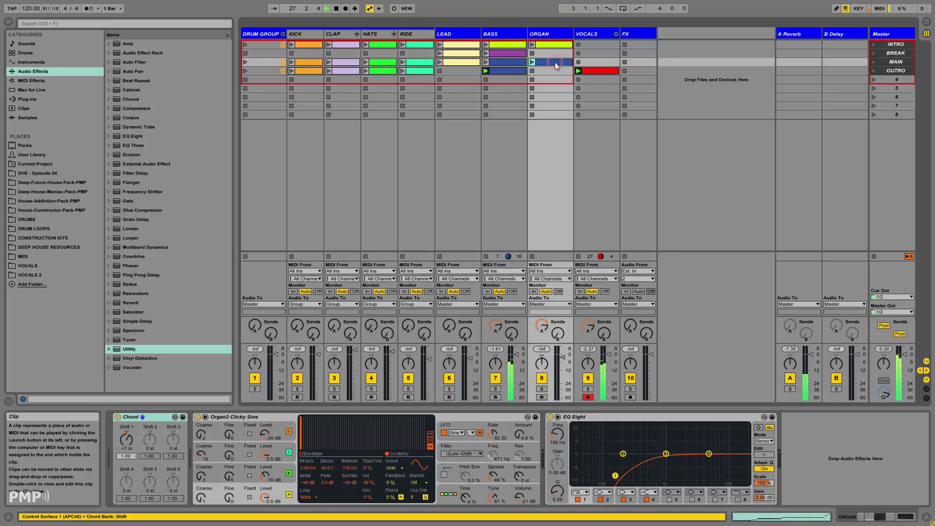
Duplicate the INTRO HATS and CLAP clips into the BREAK scene and delete the empty FX track
click(375, 46)
click(347, 46)
click(648, 34)
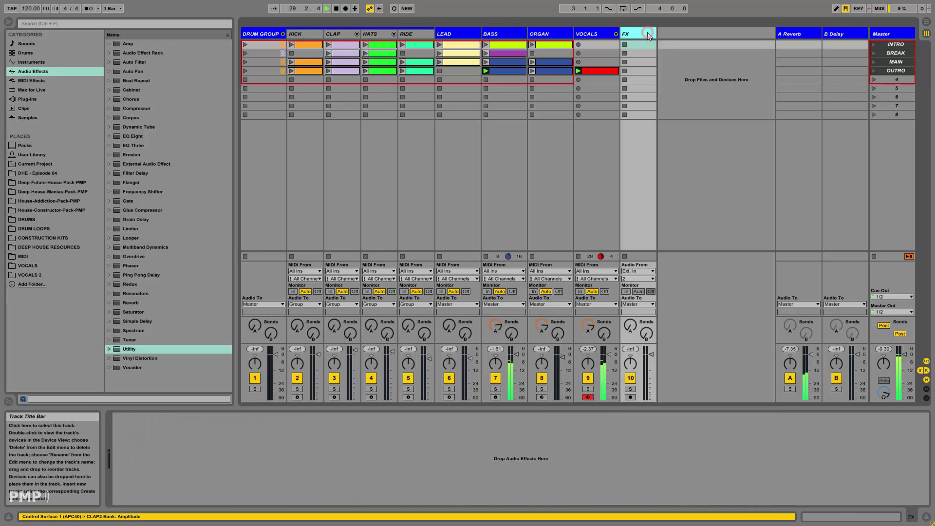
key(Delete)
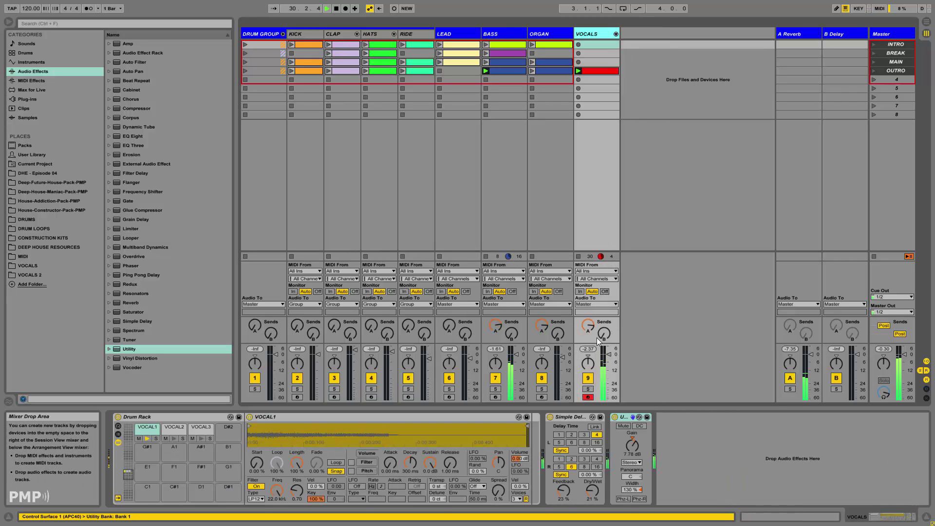
Show the contents of the DHE - Episode 04 folder and stop playback
click(39, 173)
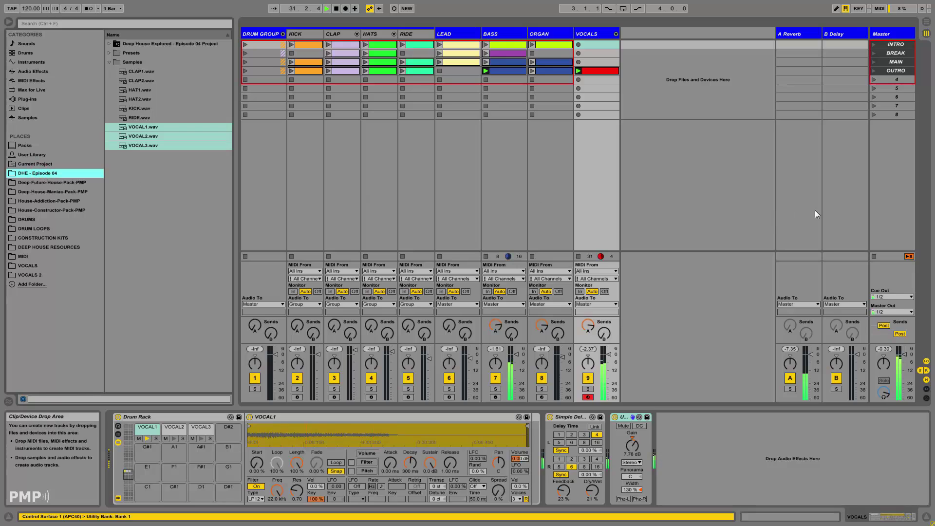
click(871, 255)
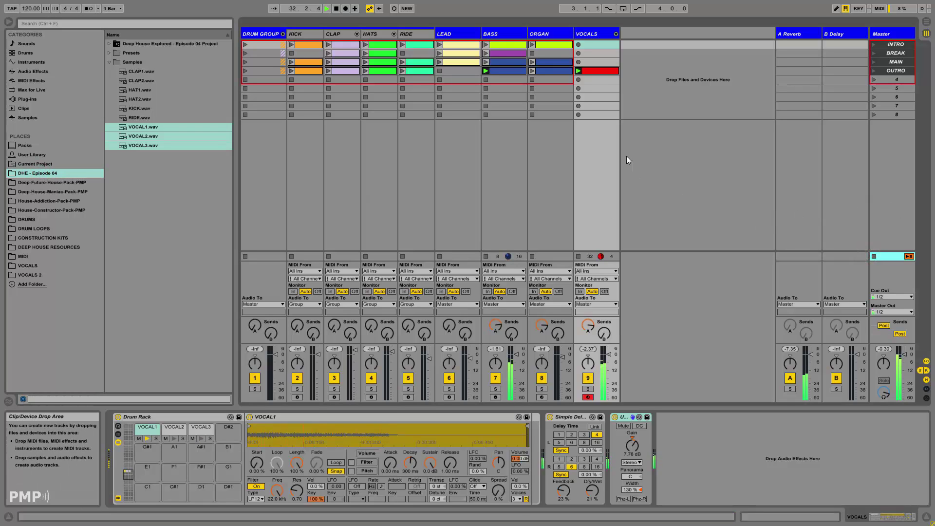
click(590, 72)
key(space)
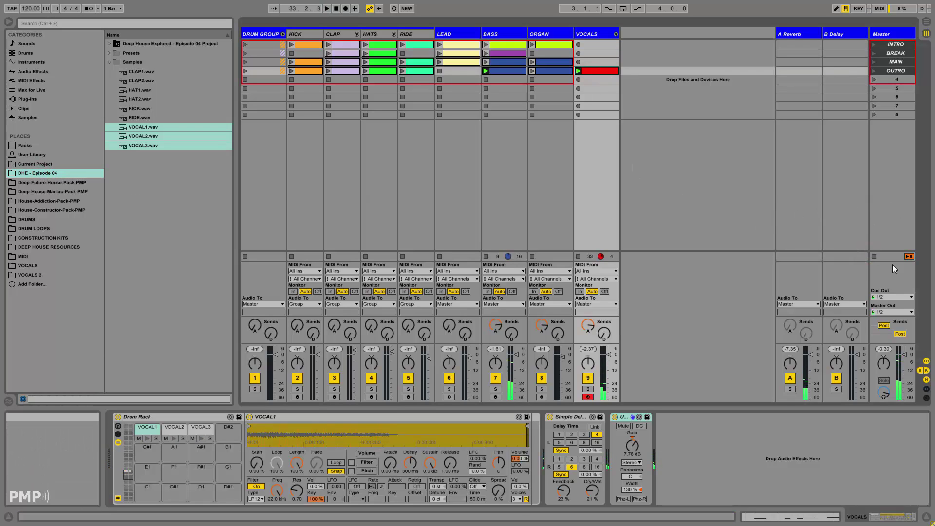
Open the notes of the OUTRO vocal clip and play the clip on its own
double_click(601, 71)
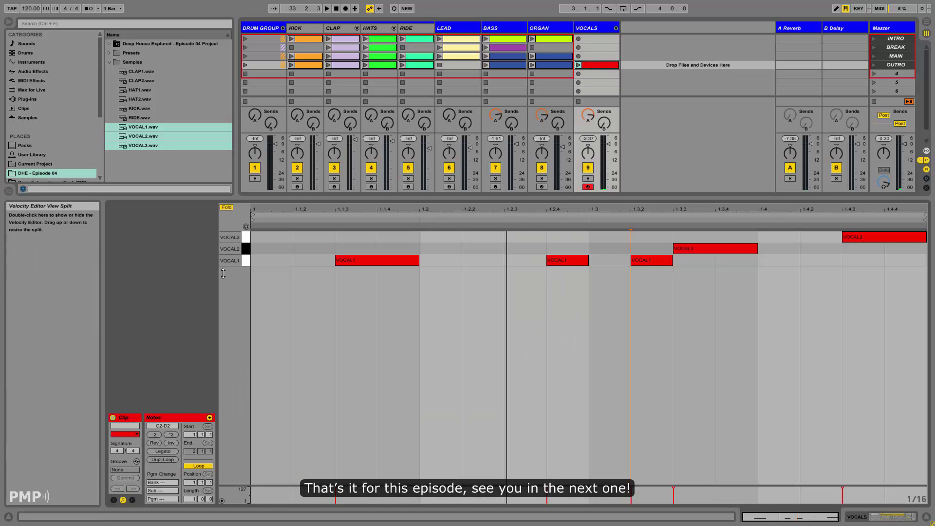
click(579, 66)
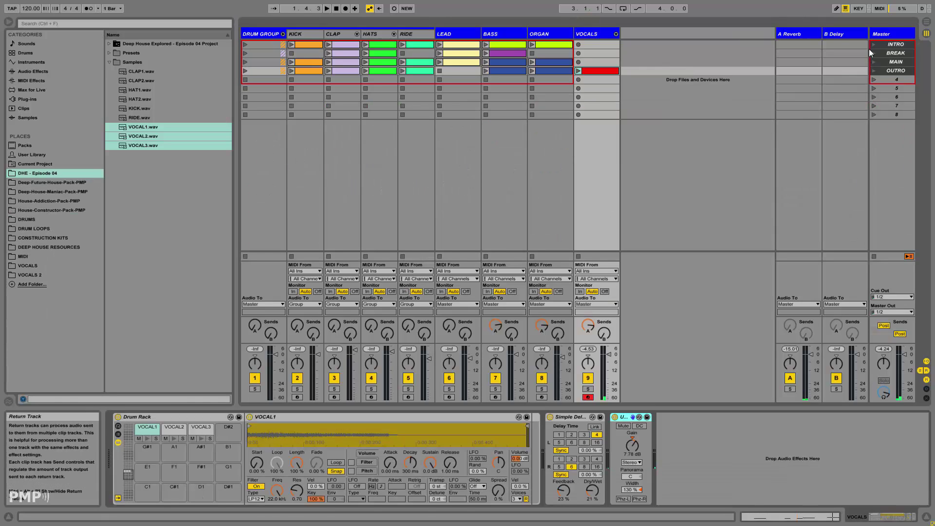
Play the INTRO, MAIN and BREAK scenes in turn, stopping the KICK clip before launching MAIN and BREAK
click(874, 45)
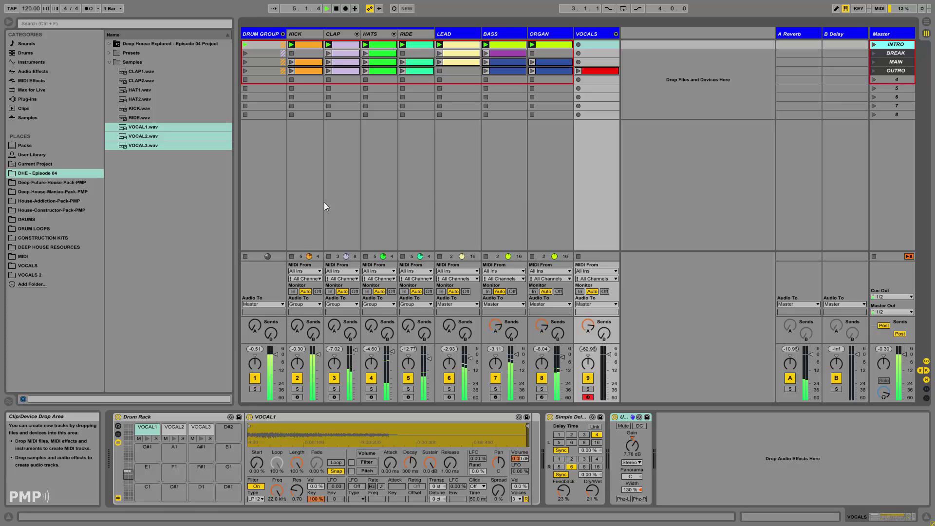
click(291, 256)
click(875, 61)
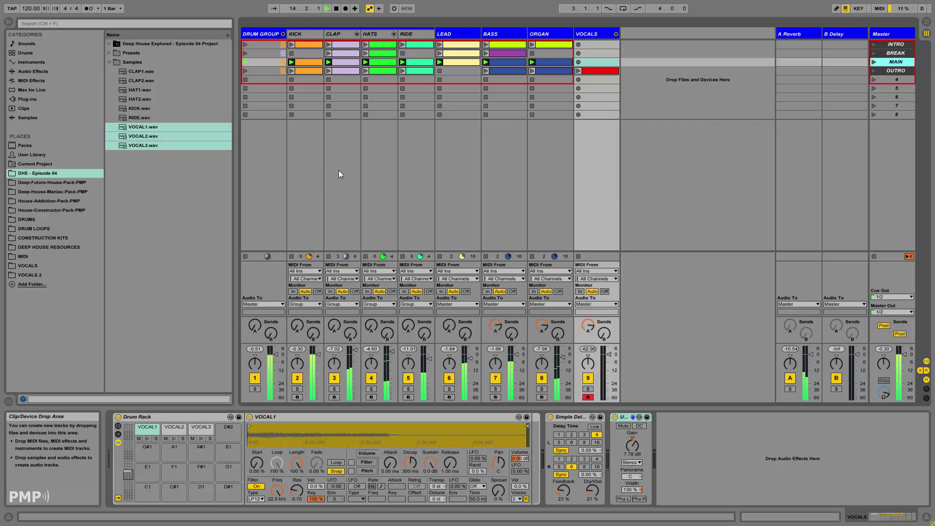
click(290, 258)
click(874, 53)
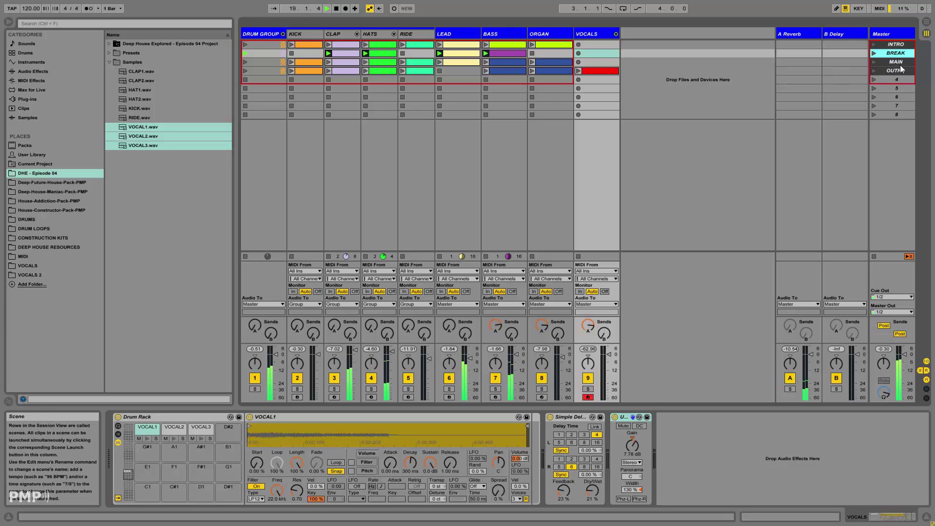
Return to the MAIN scene, stop its KICK clip and launch the OUTRO scene
click(874, 62)
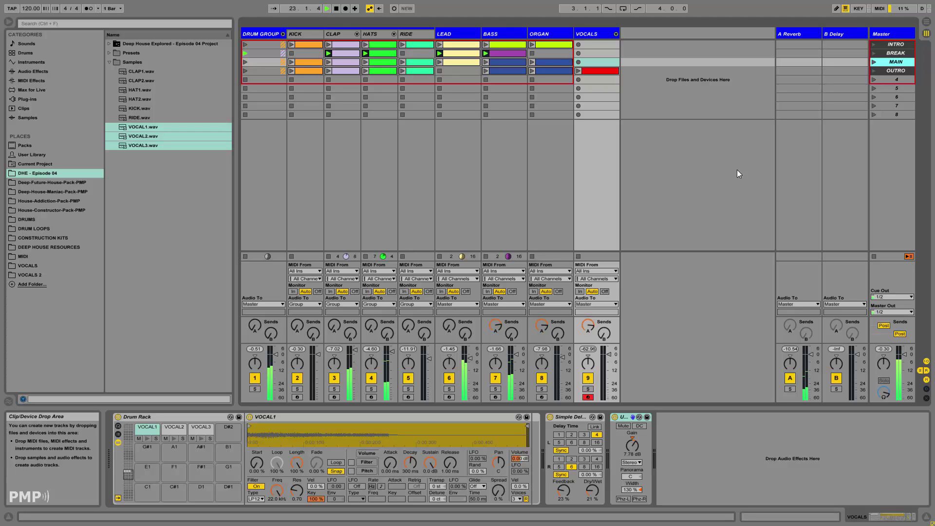
click(874, 63)
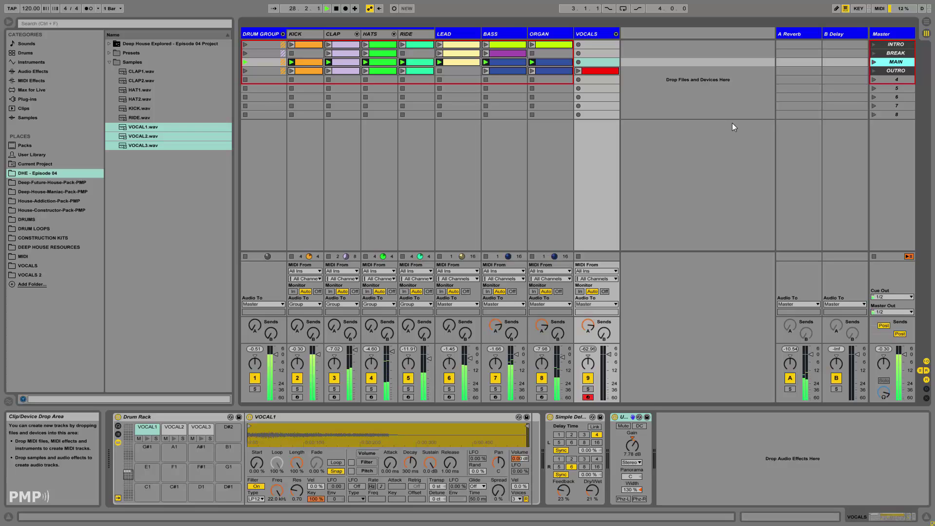
click(180, 44)
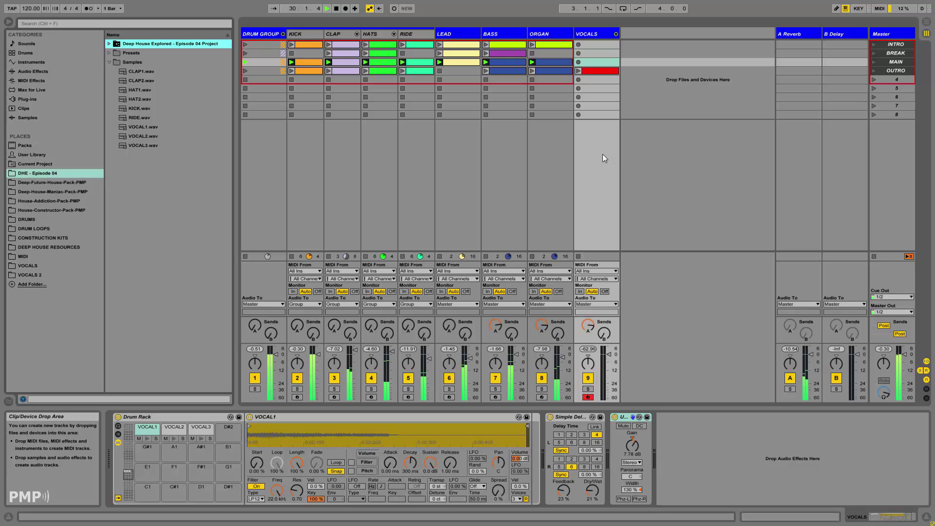
click(291, 257)
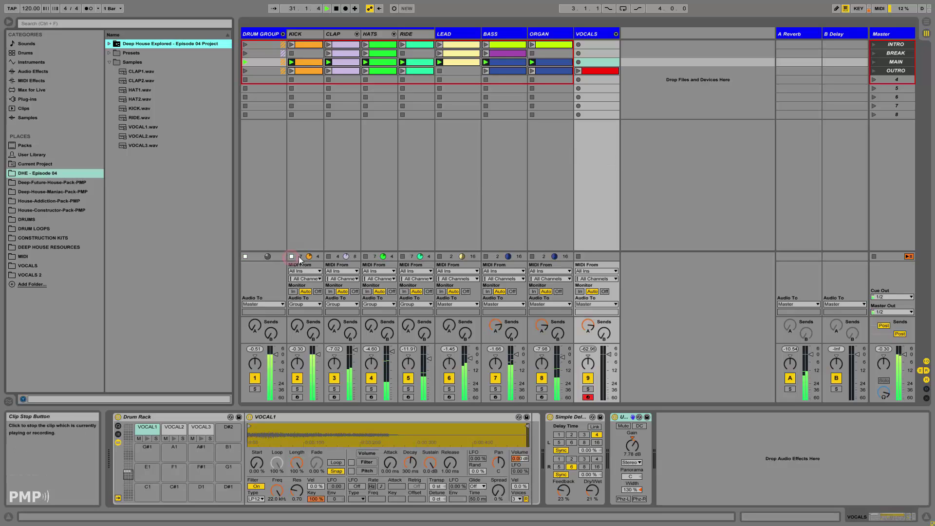
click(874, 70)
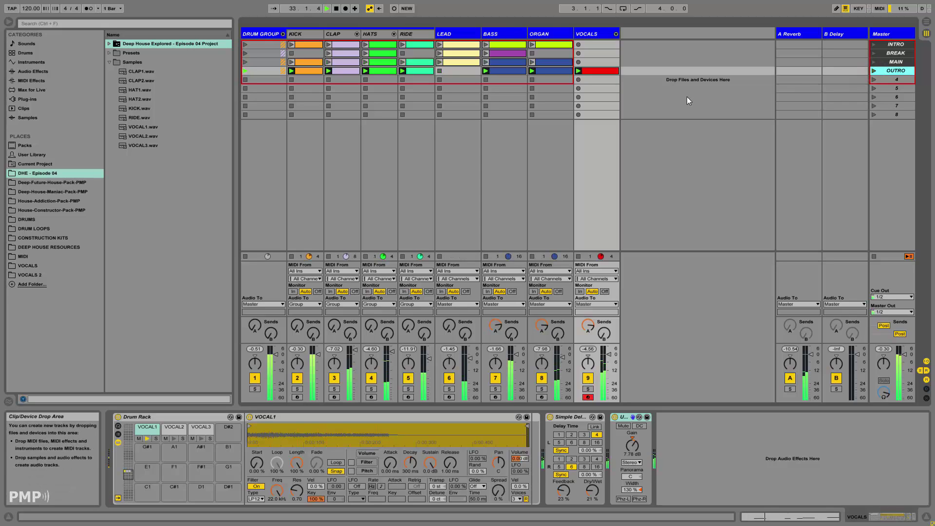